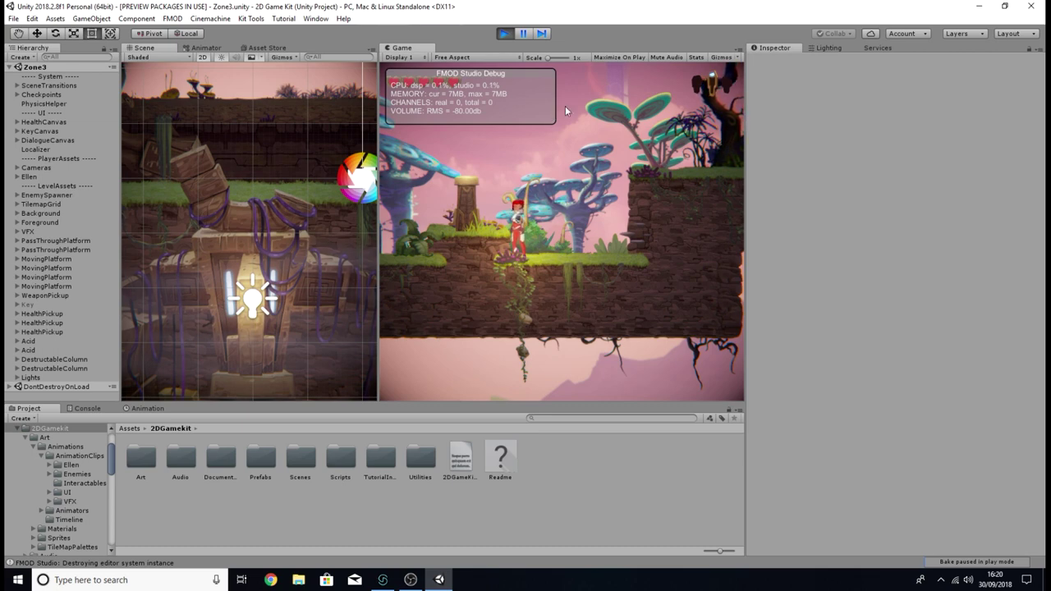
- Select Ellen and scroll through her components, including Bullet Pool and Fmod Player
{"action": "left_click", "coordinate": [25, 176]}
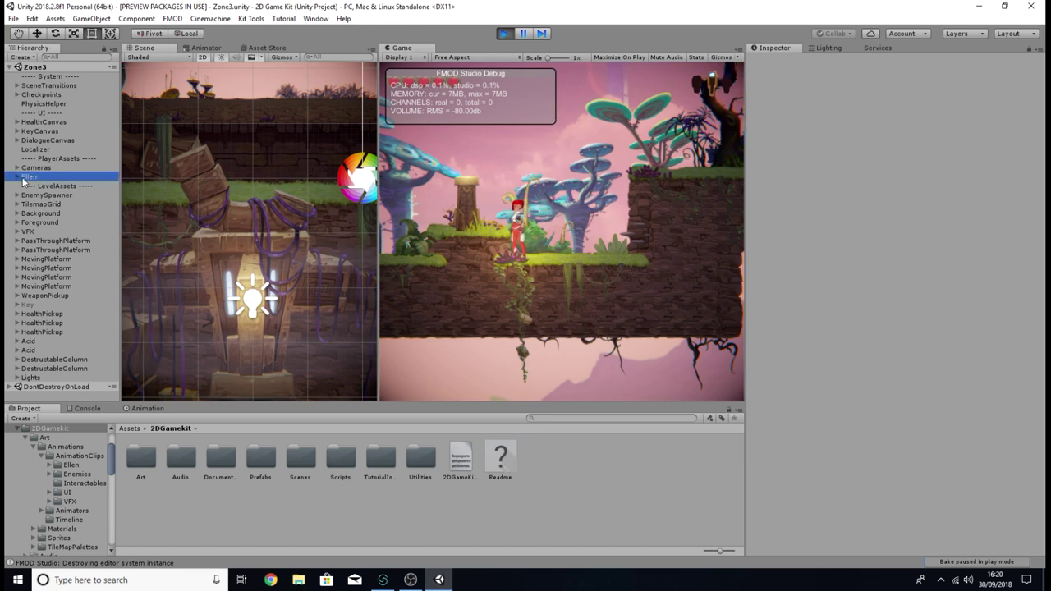
{"action": "left_click", "coordinate": [17, 176]}
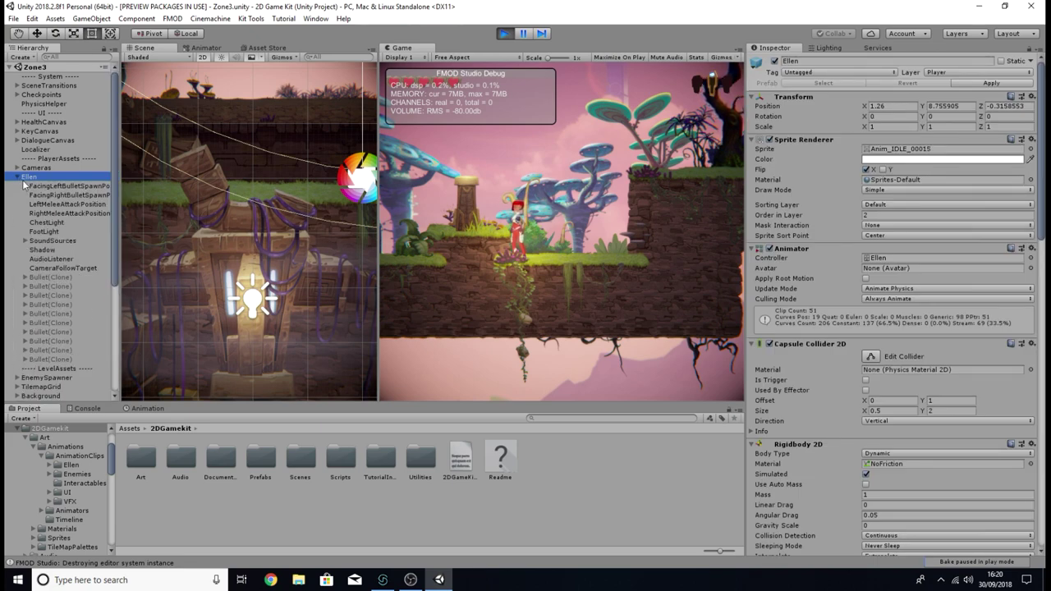
{"action": "scroll", "coordinate": [907, 216], "scroll_direction": "down", "scroll_amount": 10}
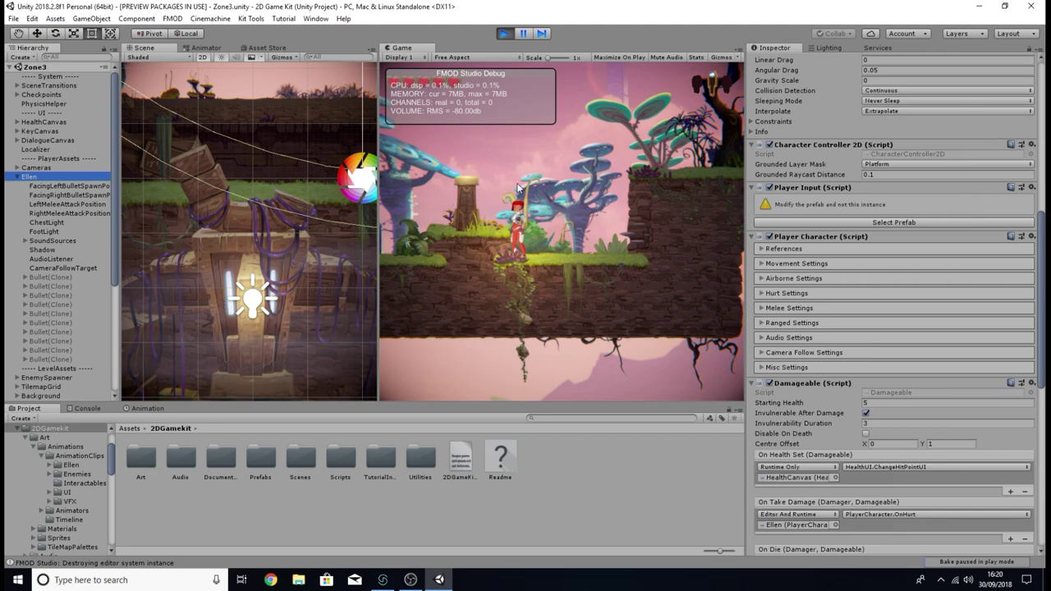
{"action": "scroll", "coordinate": [854, 328], "scroll_direction": "down", "scroll_amount": 15}
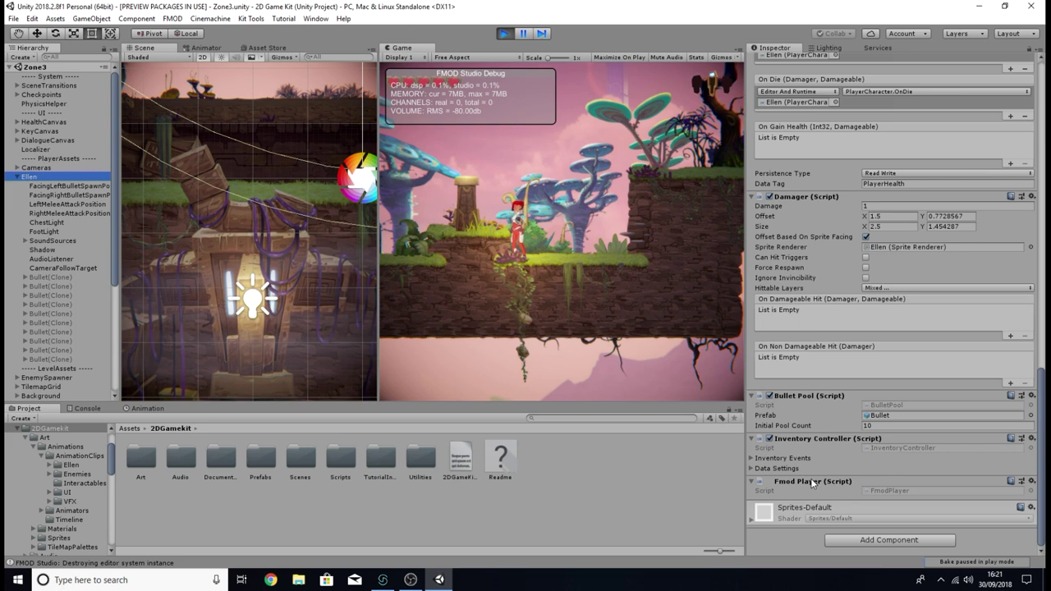
- Walk Ellen right in the Game view, then inspect her AudioListener child with its Studio Listener
{"action": "left_click", "coordinate": [549, 228]}
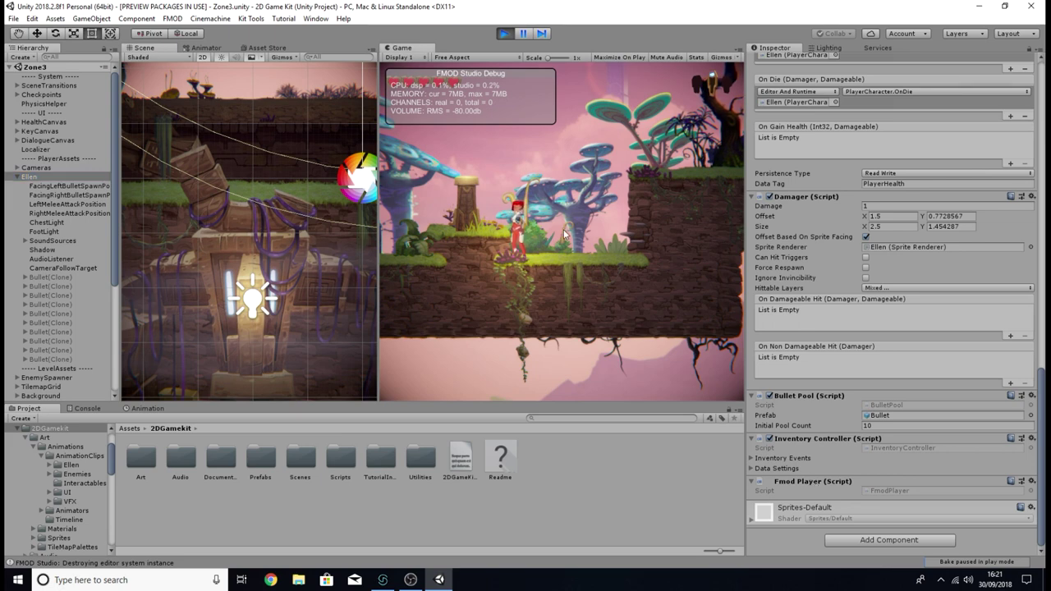
{"action": "key", "text": "d"}
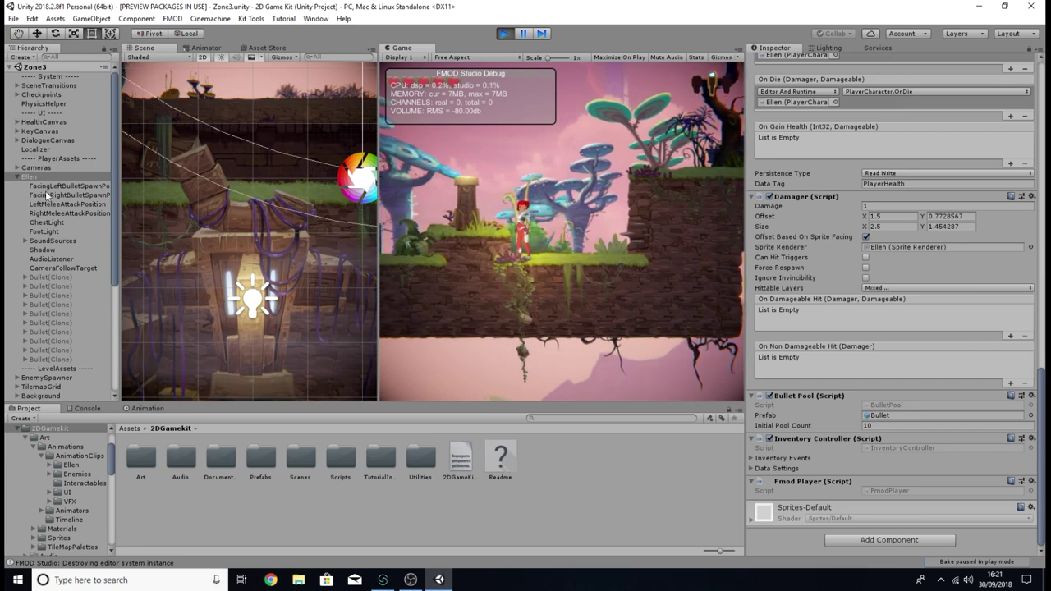
{"action": "left_click", "coordinate": [41, 241]}
{"action": "left_click", "coordinate": [50, 259]}
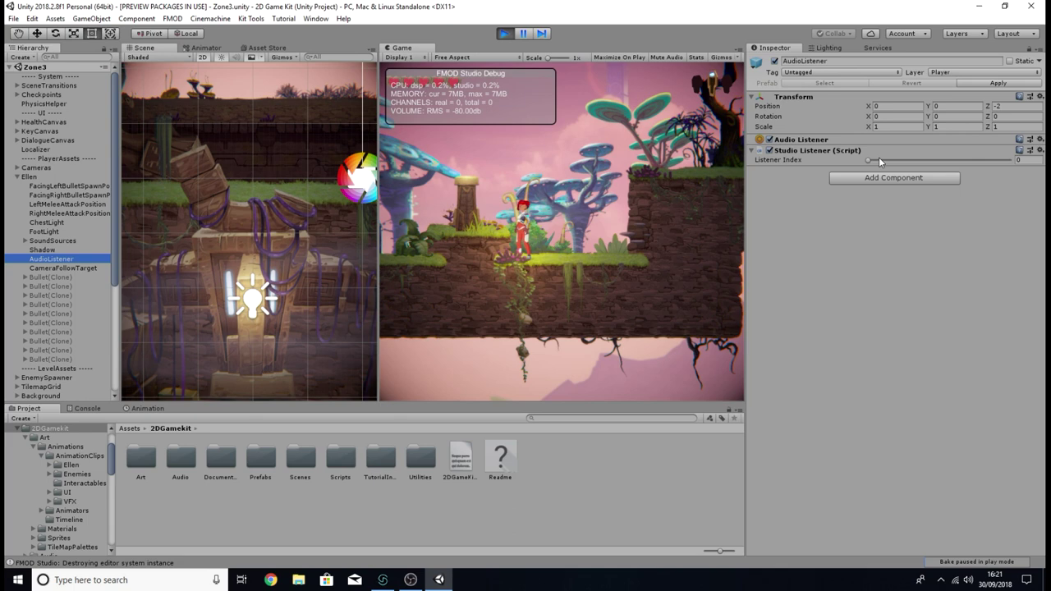
- Run and jump Ellen left through the level into Zone2
{"action": "left_click", "coordinate": [583, 176]}
{"action": "key", "text": "a"}
{"action": "key", "text": "space"}
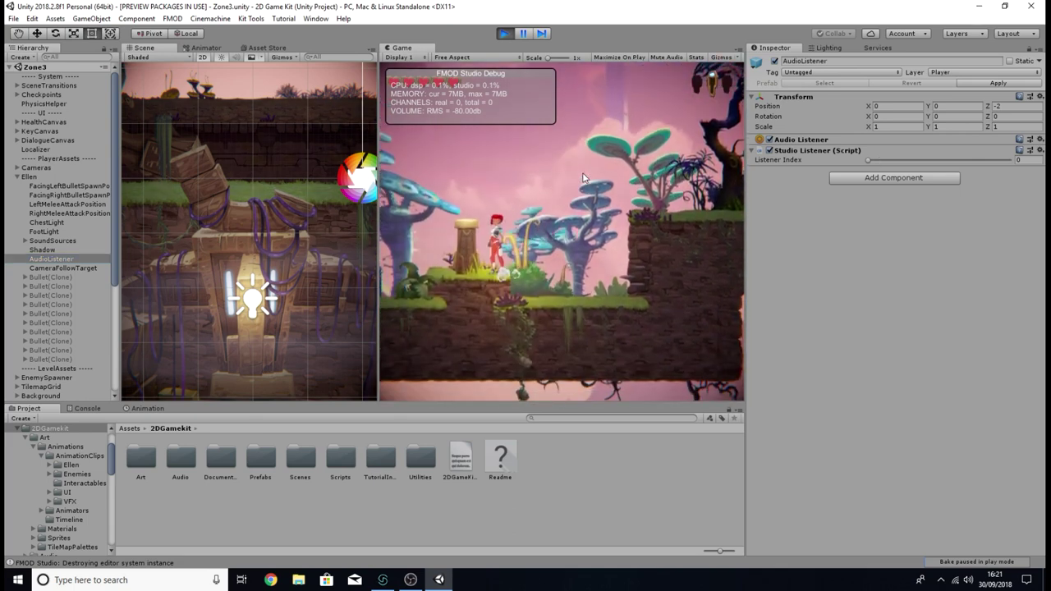
{"action": "key", "text": "a"}
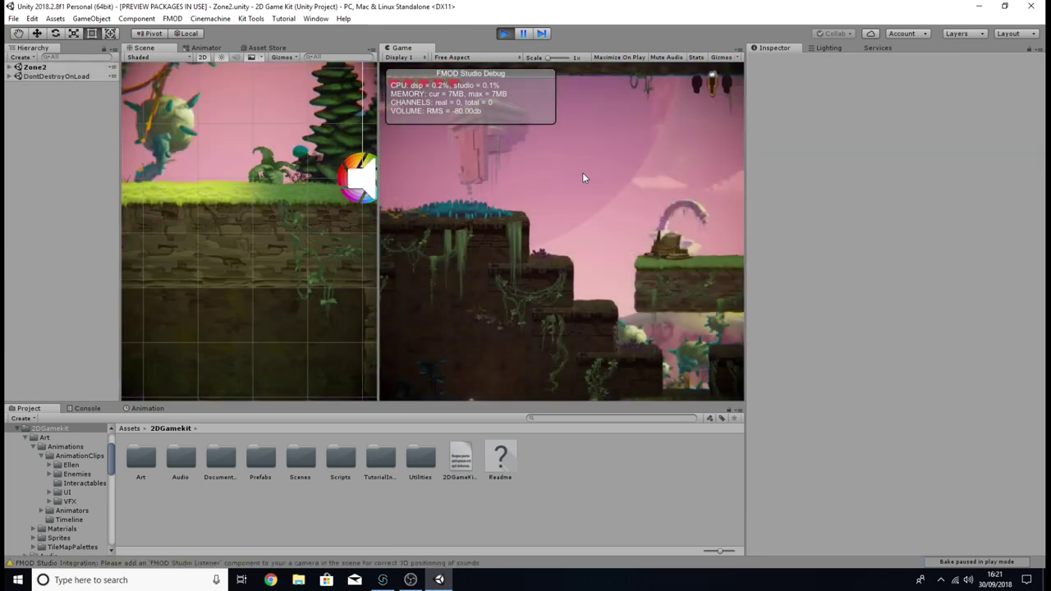
- Inspect Ellen's AudioListener child in Zone2, which holds only an Audio Listener
{"action": "left_click", "coordinate": [8, 67]}
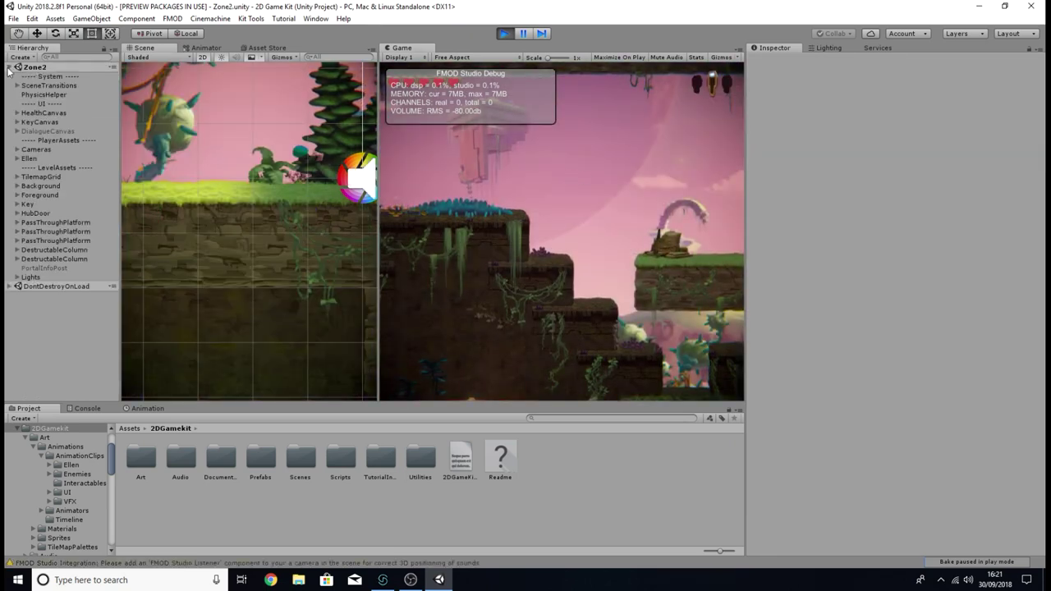
{"action": "left_click", "coordinate": [11, 160]}
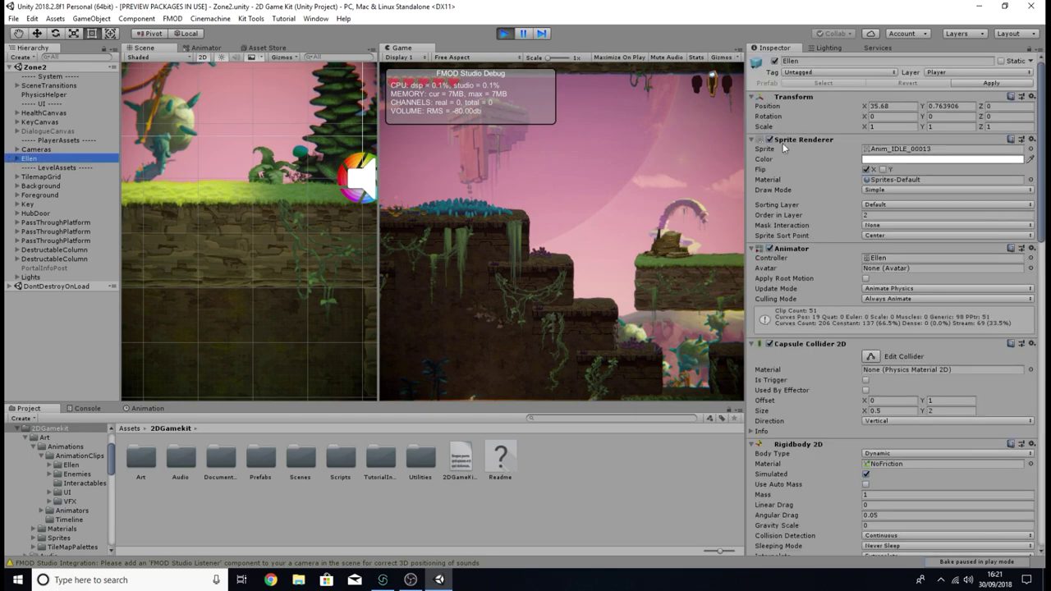
{"action": "scroll", "coordinate": [821, 193], "scroll_direction": "down", "scroll_amount": 20}
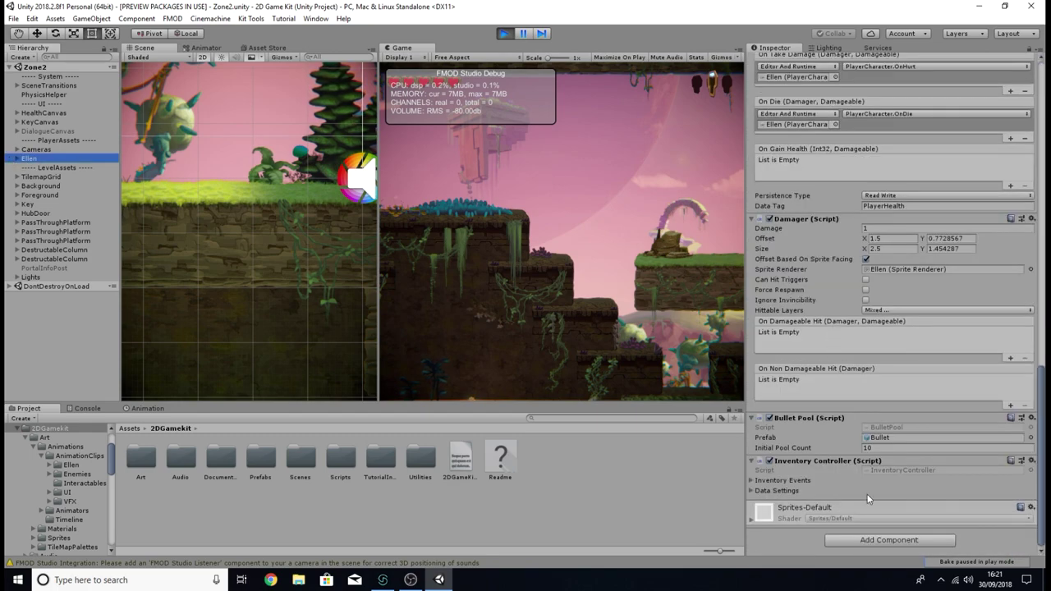
{"action": "left_click", "coordinate": [16, 158]}
{"action": "left_click", "coordinate": [51, 239]}
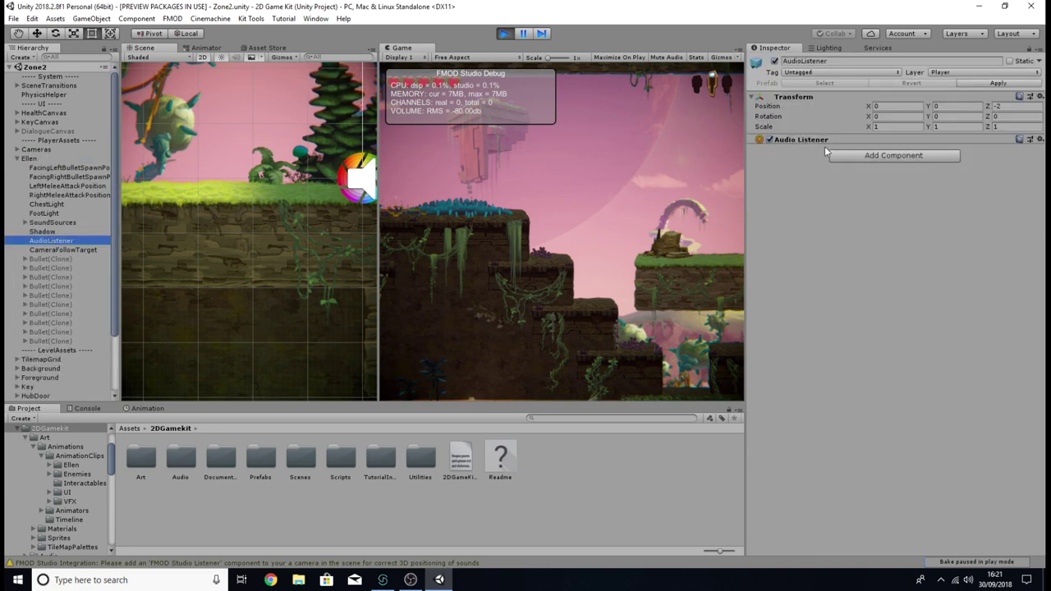
- Run Ellen off the ledge with a melee attack, show the Console's 'PlaySound has no receiver' errors, and pause
{"action": "left_click", "coordinate": [557, 177]}
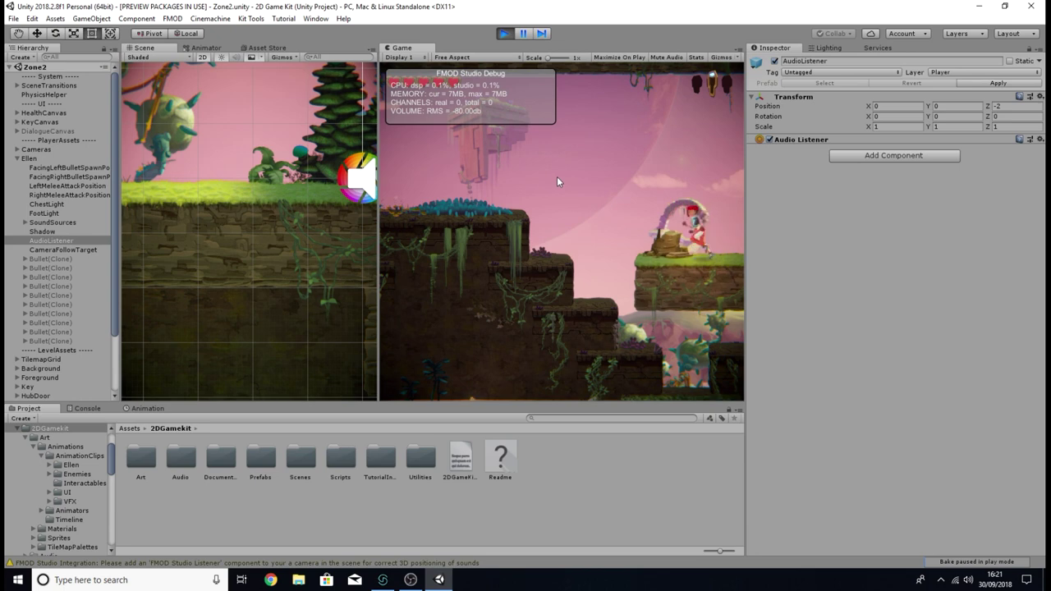
{"action": "key", "text": "a"}
{"action": "key", "text": "k"}
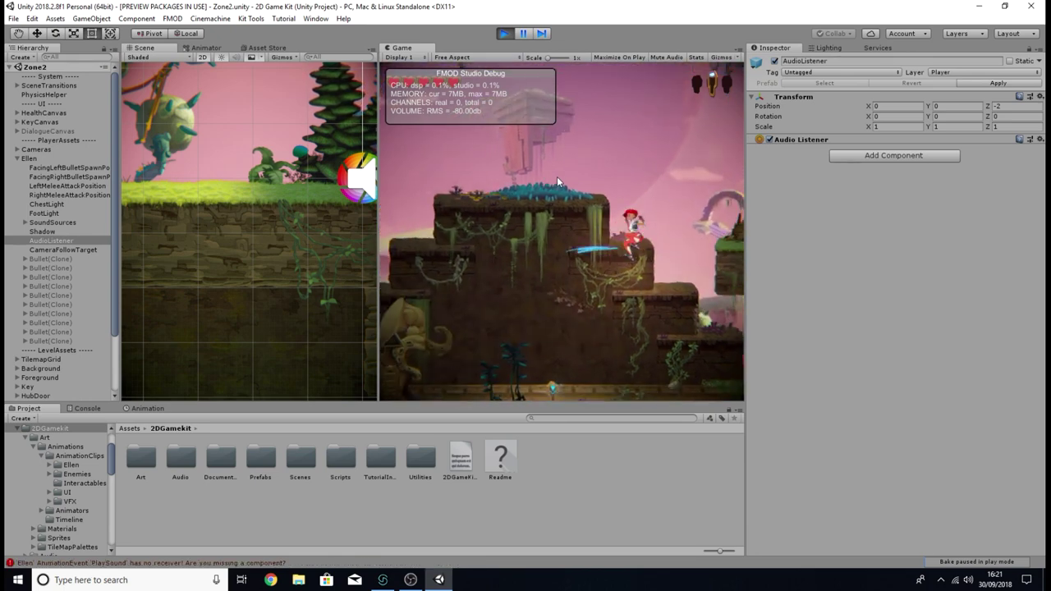
{"action": "key", "text": "a"}
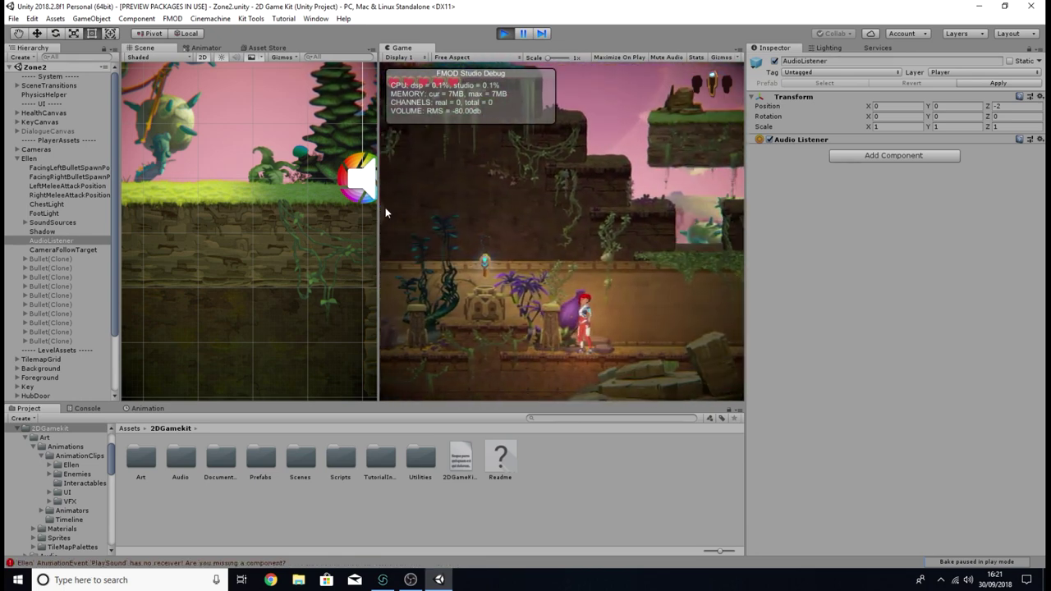
{"action": "left_click", "coordinate": [90, 409]}
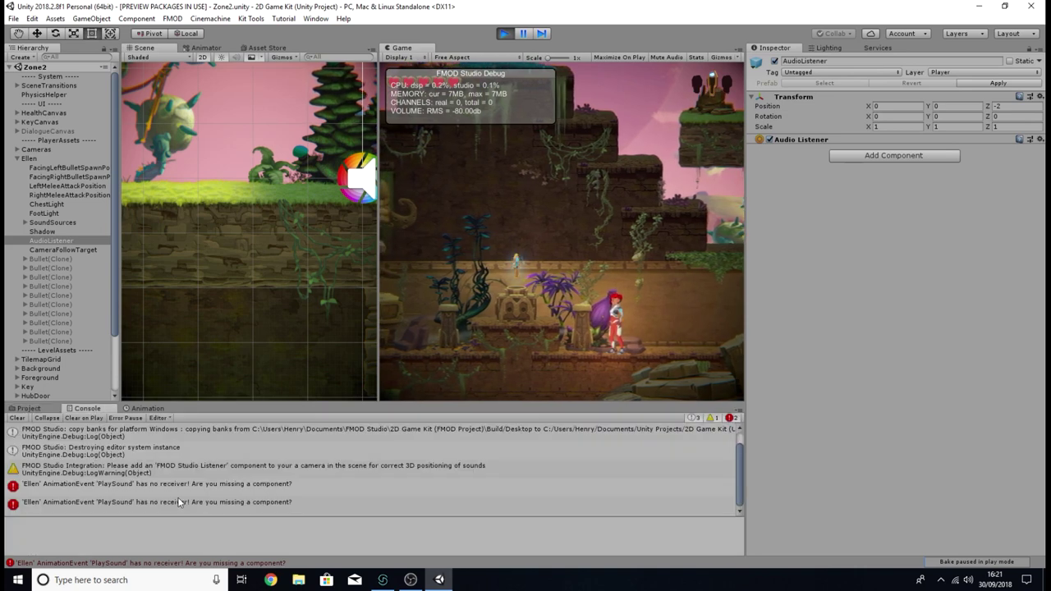
{"action": "left_click", "coordinate": [523, 35]}
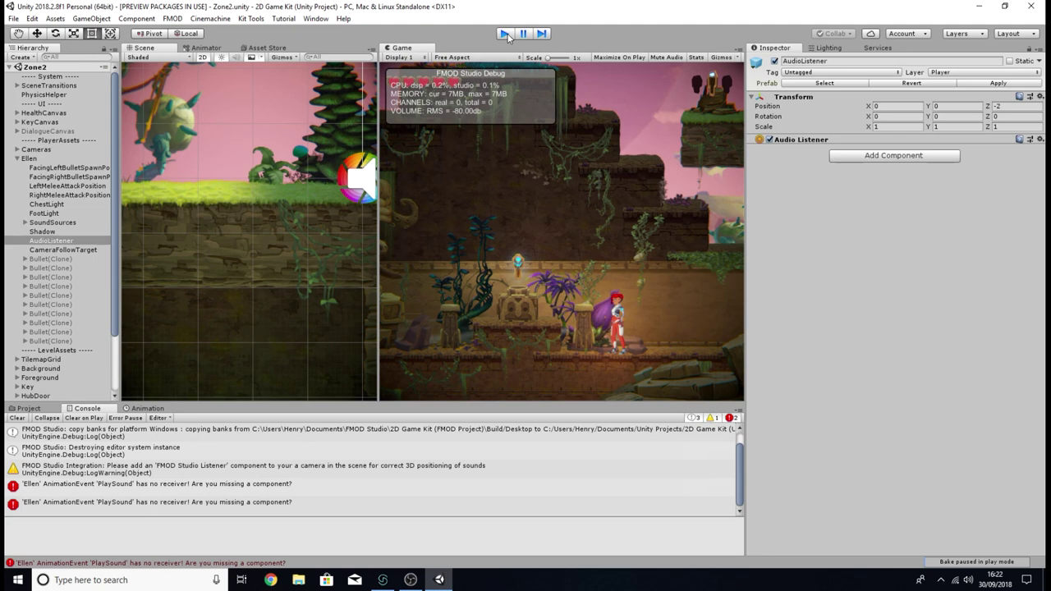
- Stop play mode, select Ellen in Zone3, and clear the Console log
{"action": "left_click", "coordinate": [505, 33]}
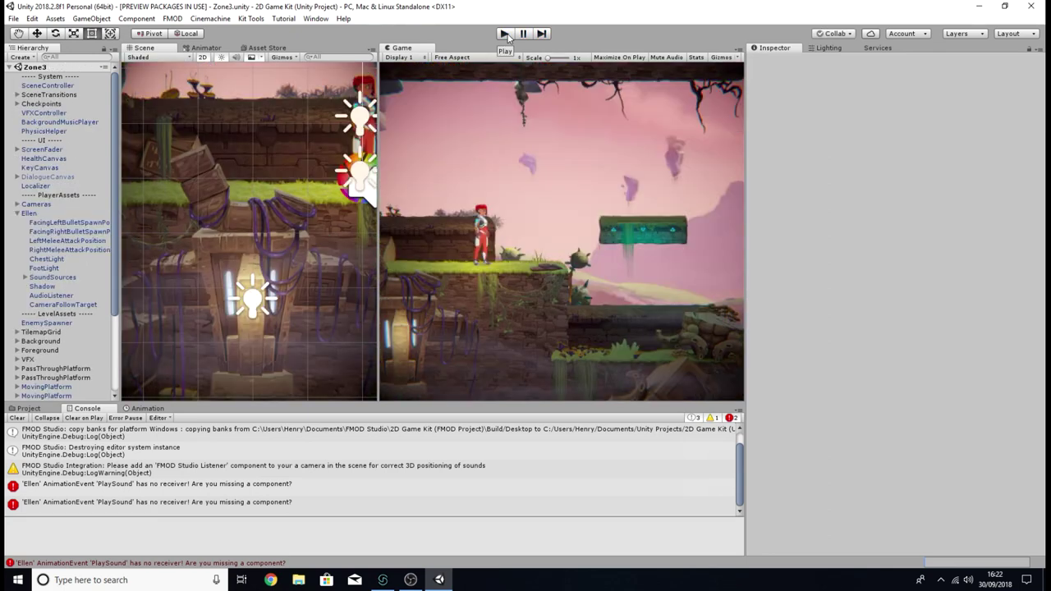
{"action": "left_click", "coordinate": [17, 213]}
{"action": "left_click", "coordinate": [33, 215]}
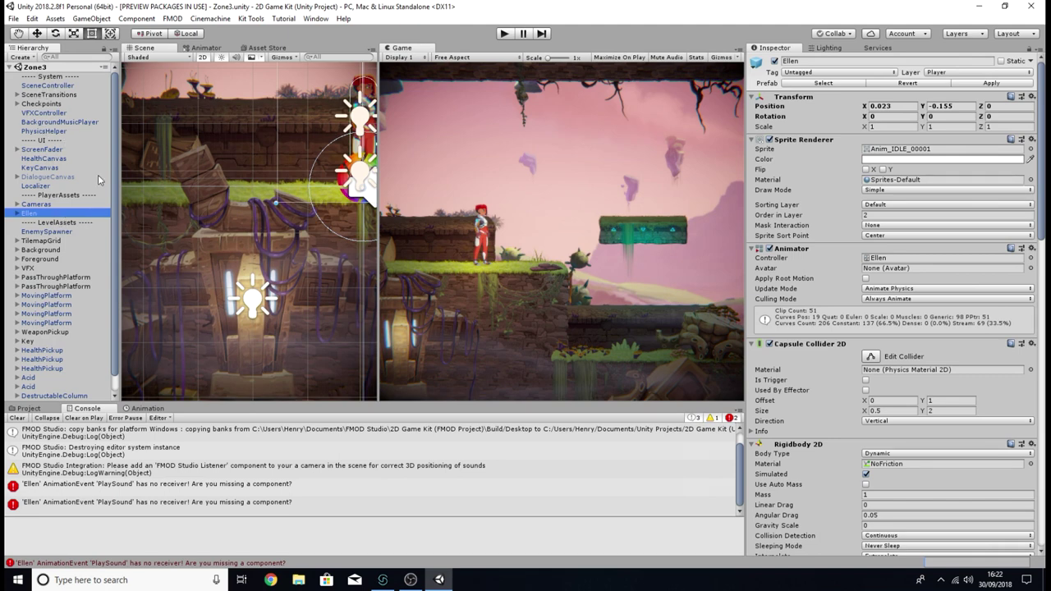
{"action": "left_click", "coordinate": [17, 418]}
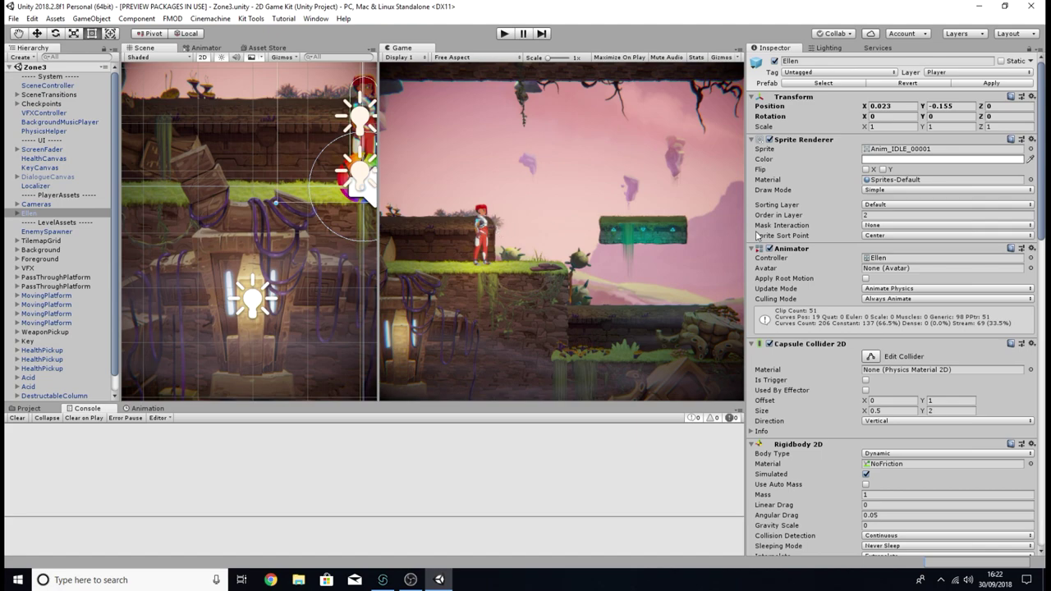
{"action": "scroll", "coordinate": [756, 236], "scroll_direction": "down", "scroll_amount": 15}
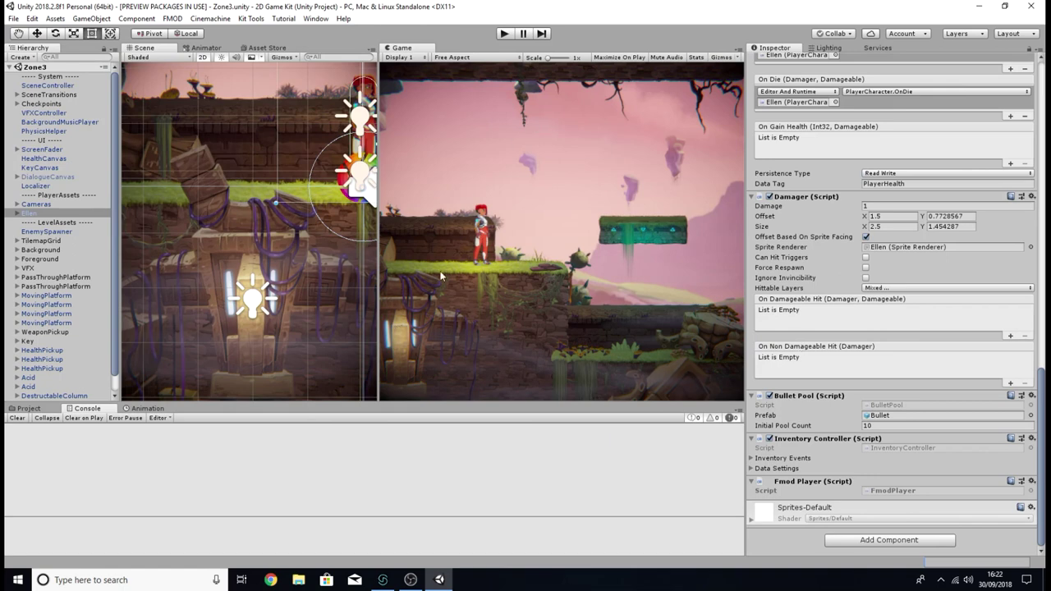
- Return to the Project's asset folders and adjust the Scene view framing
{"action": "left_click", "coordinate": [26, 409]}
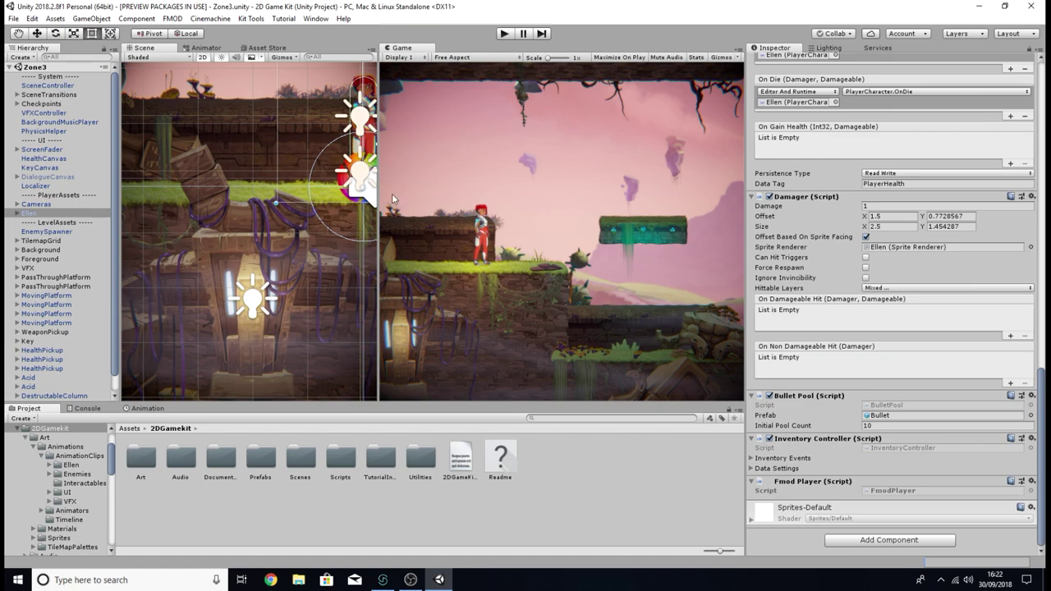
{"action": "scroll", "coordinate": [249, 250], "scroll_direction": "down", "scroll_amount": 10}
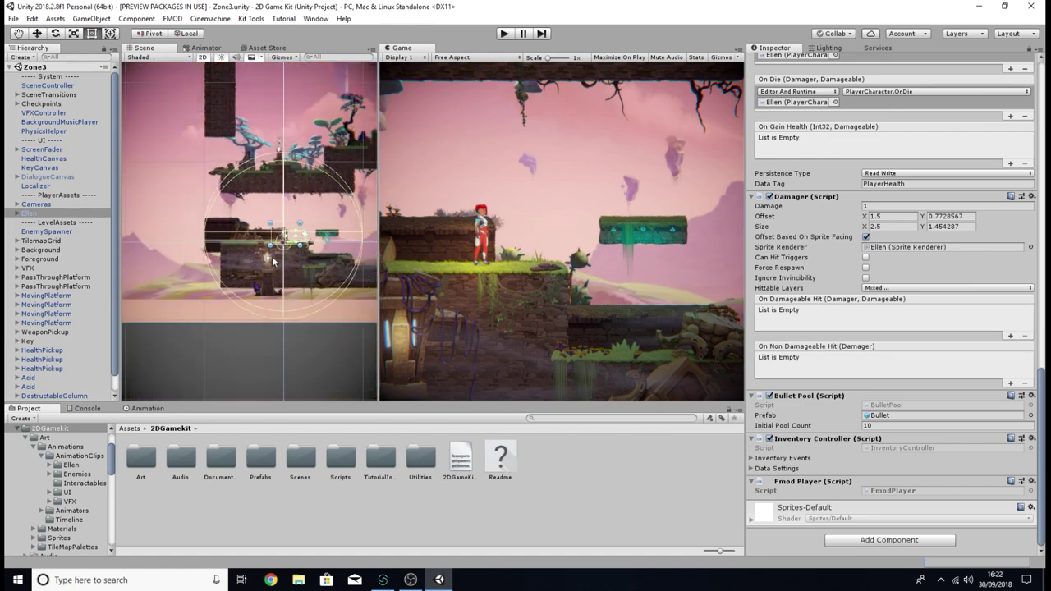
{"action": "scroll", "coordinate": [243, 273], "scroll_direction": "down", "scroll_amount": 8}
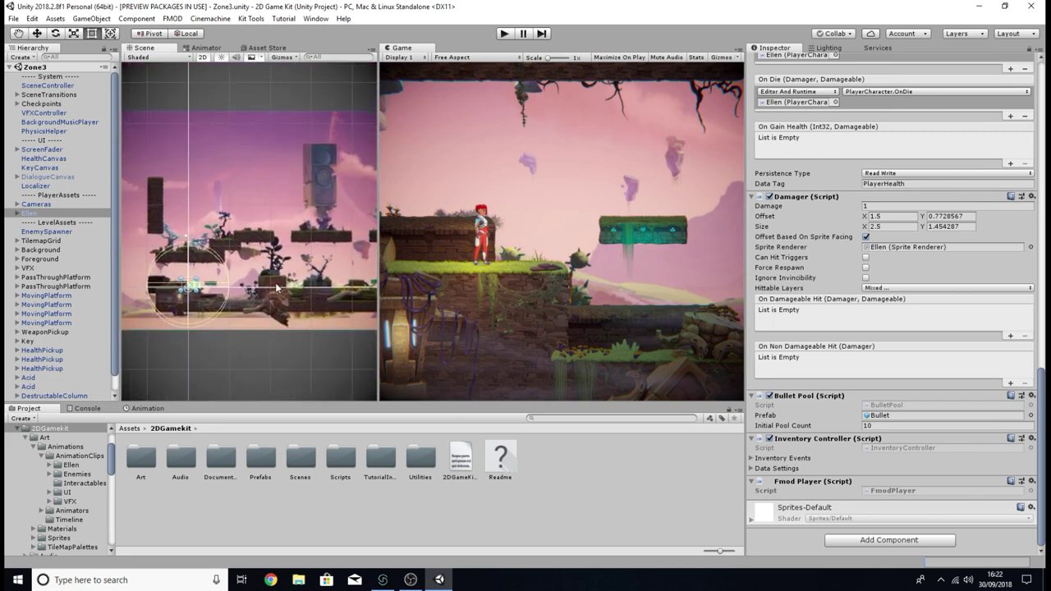
{"action": "left_click_drag", "start_coordinate": [288, 273], "coordinate": [316, 275]}
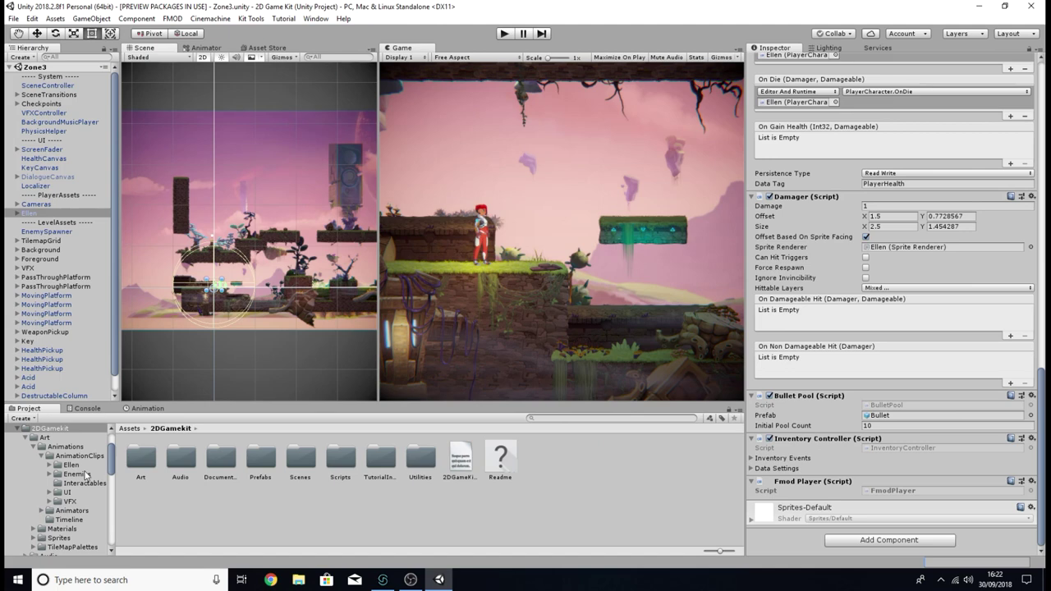
{"action": "scroll", "coordinate": [284, 255], "scroll_direction": "up", "scroll_amount": 3}
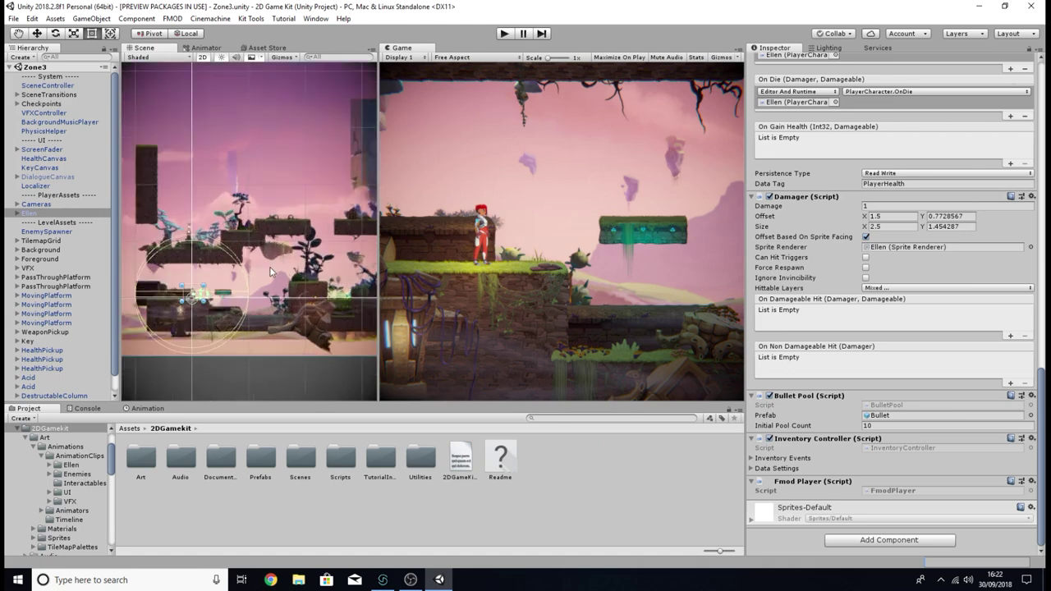
{"action": "scroll", "coordinate": [172, 293], "scroll_direction": "up", "scroll_amount": 3}
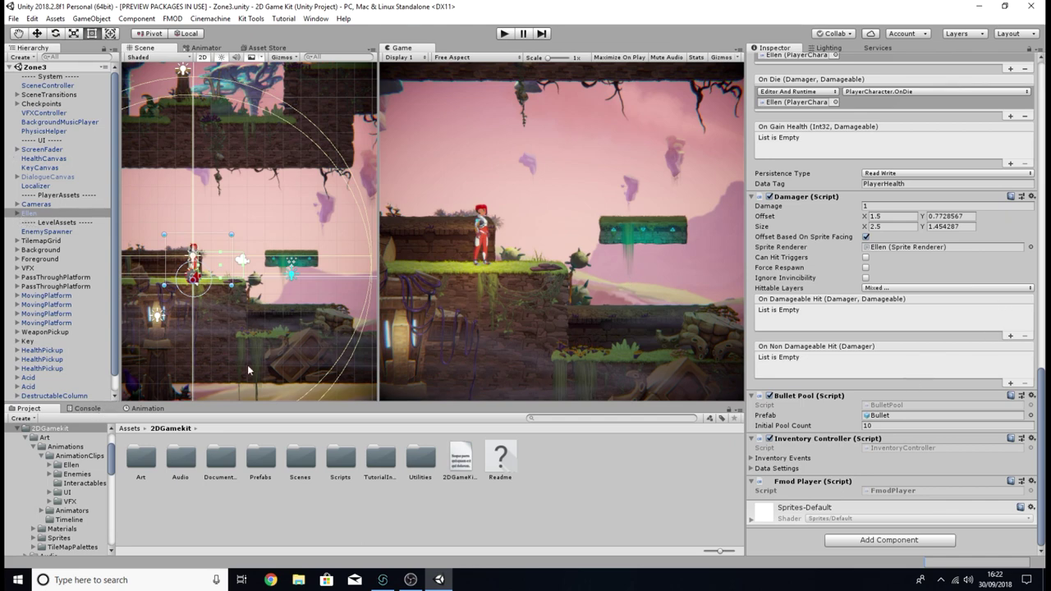
- Add an Fmod Player component to the Ellen prefab in Assets/2DGamekit/Prefabs
{"action": "left_click", "coordinate": [68, 464]}
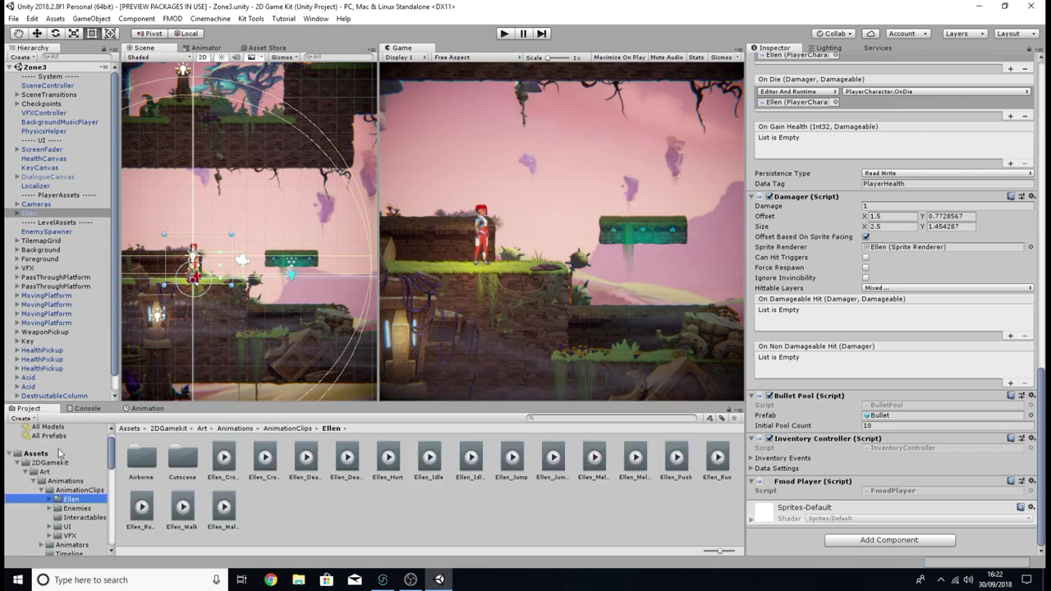
{"action": "scroll", "coordinate": [54, 472], "scroll_direction": "up", "scroll_amount": 1}
{"action": "left_click", "coordinate": [66, 472]}
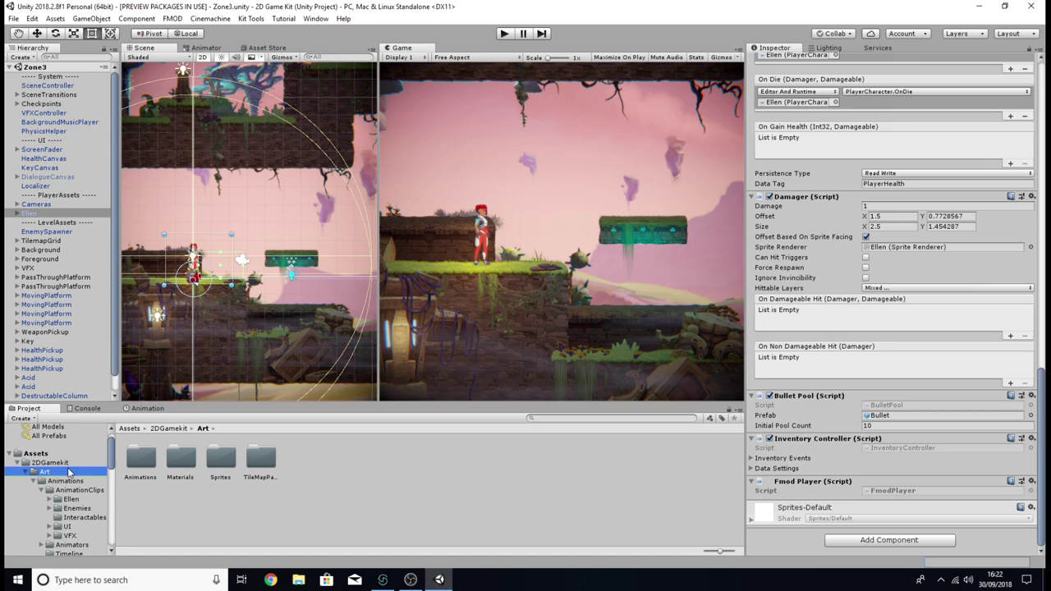
{"action": "left_click", "coordinate": [50, 464]}
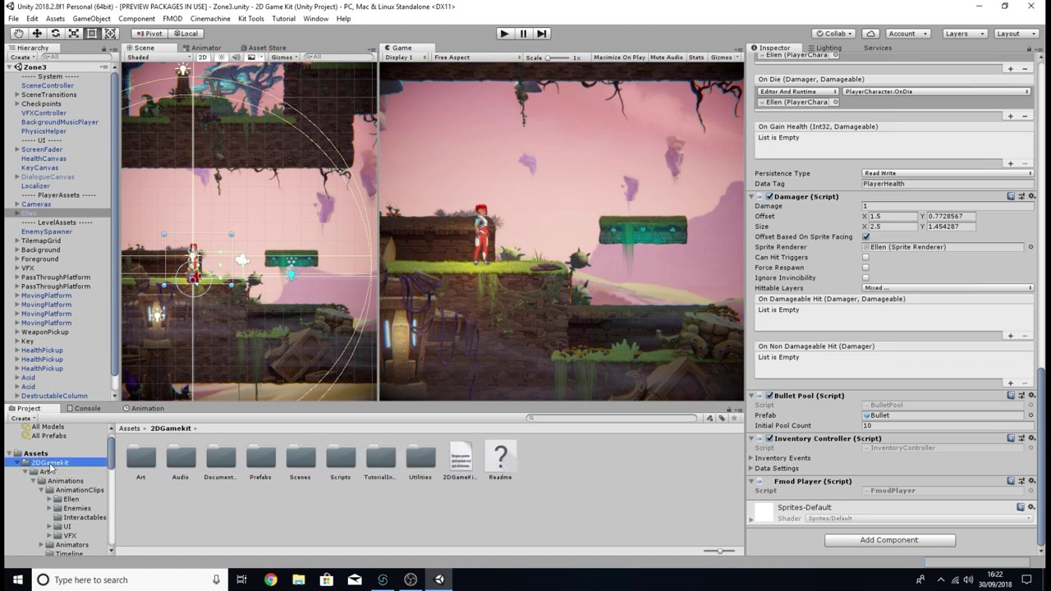
{"action": "double_click", "coordinate": [265, 464]}
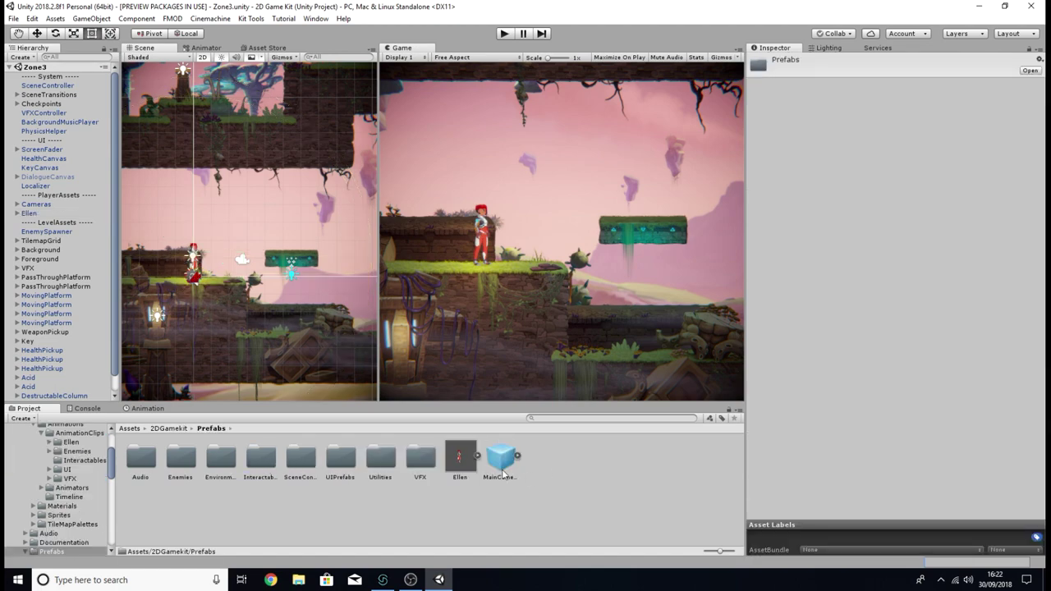
{"action": "left_click", "coordinate": [460, 458]}
{"action": "scroll", "coordinate": [864, 406], "scroll_direction": "down", "scroll_amount": 10}
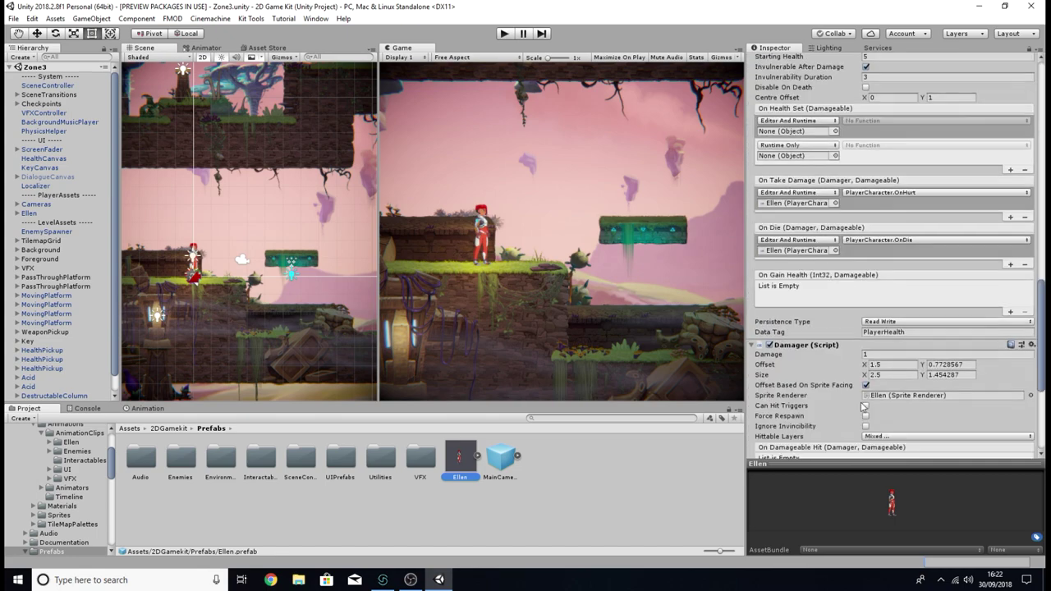
{"action": "scroll", "coordinate": [864, 407], "scroll_direction": "down", "scroll_amount": 5}
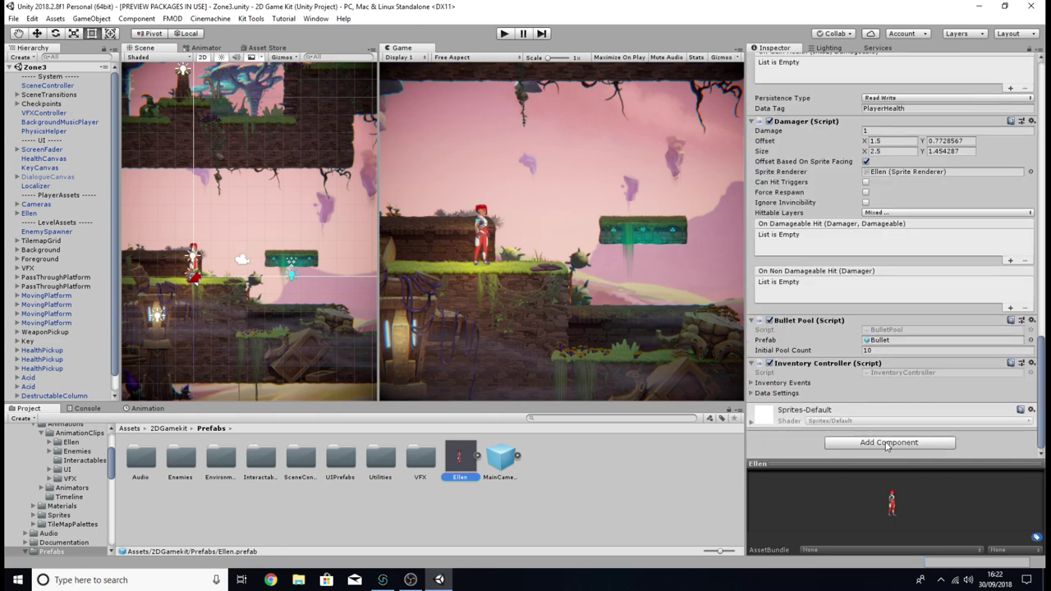
{"action": "left_click", "coordinate": [879, 444]}
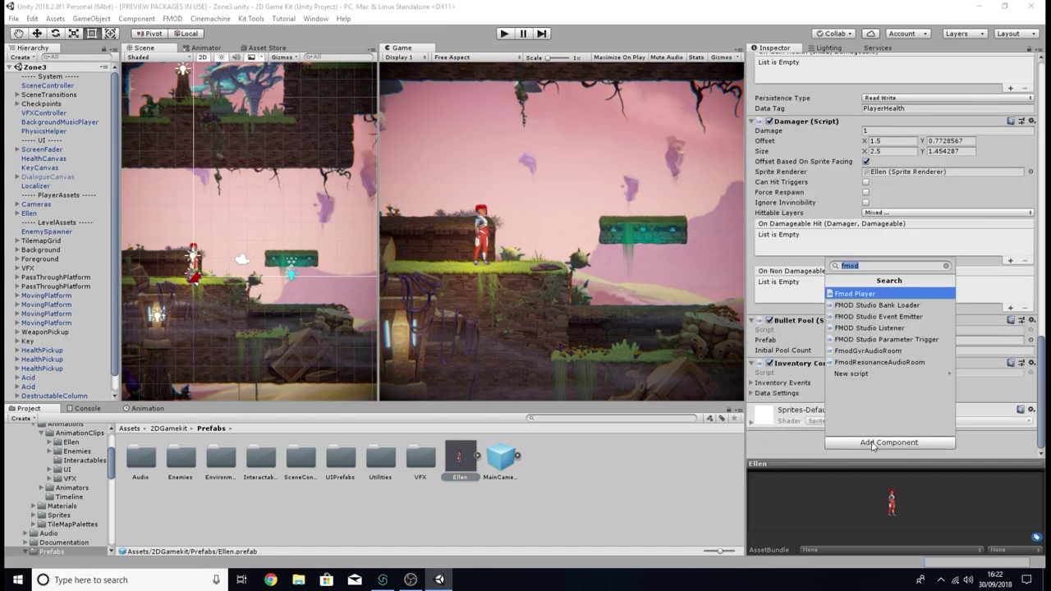
{"action": "left_click", "coordinate": [873, 294]}
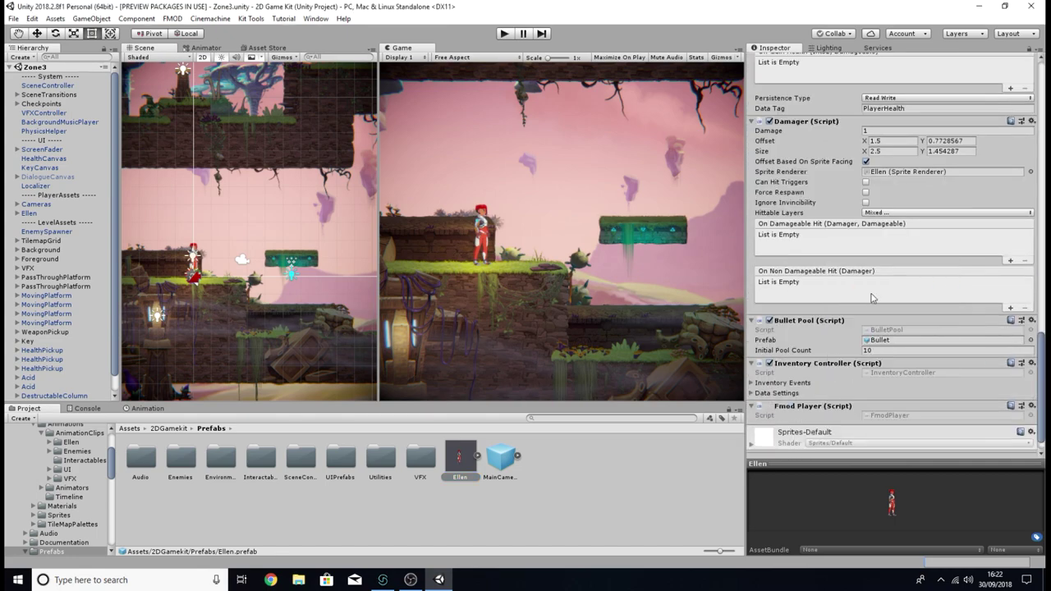
- Add an FMOD Studio Listener to the Ellen prefab's AudioListener child
{"action": "left_click", "coordinate": [476, 457]}
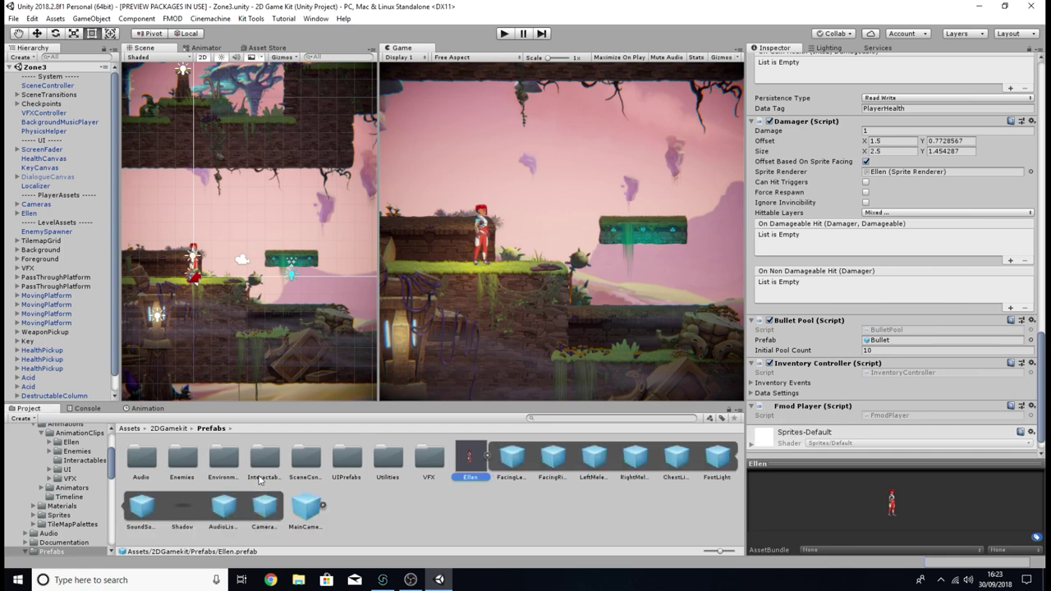
{"action": "left_click", "coordinate": [220, 500]}
{"action": "left_click", "coordinate": [920, 146]}
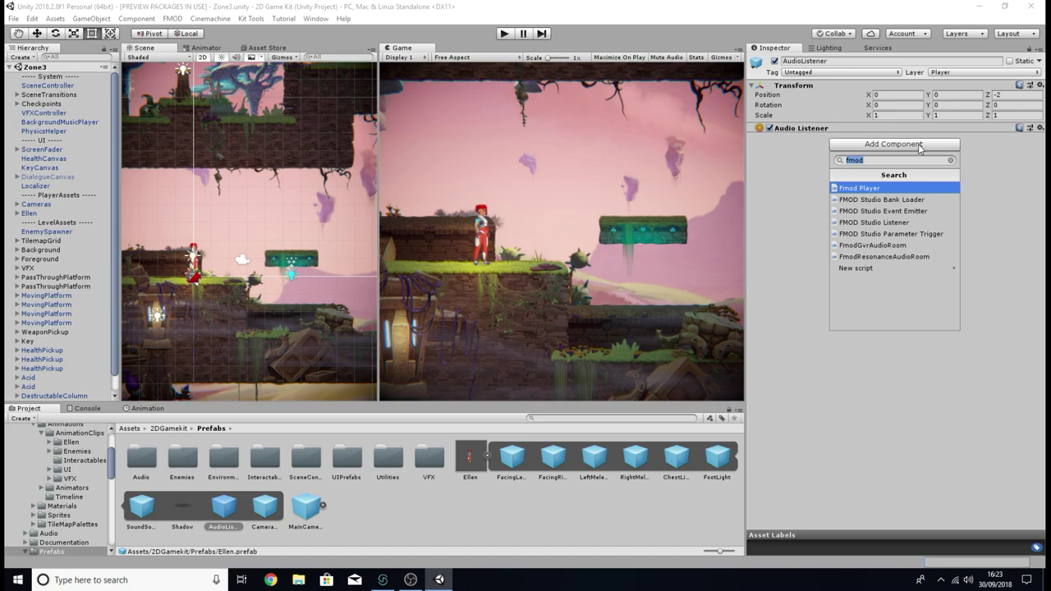
{"action": "left_click", "coordinate": [879, 222]}
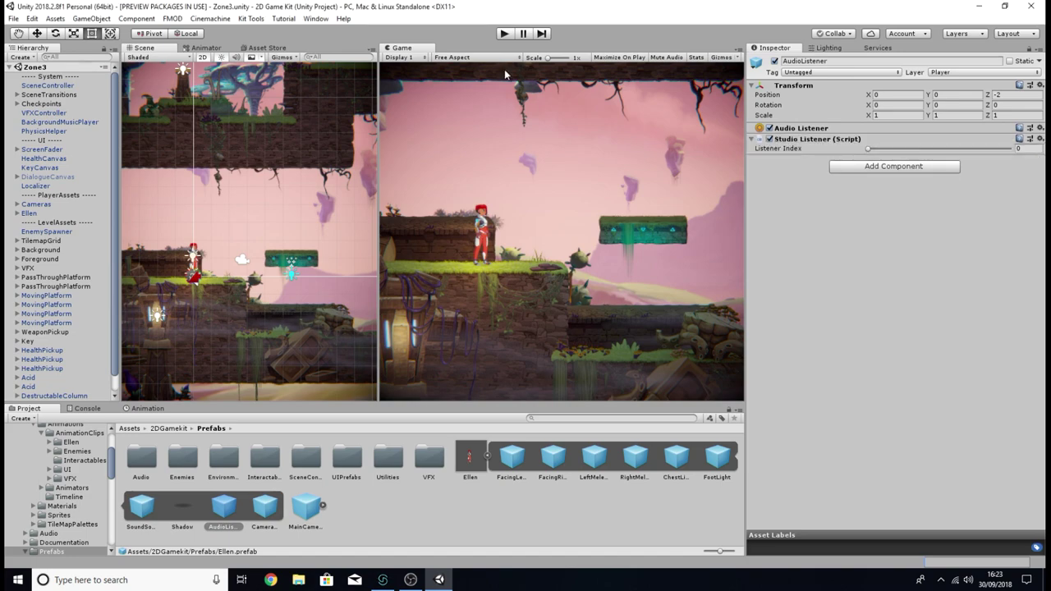
{"action": "left_click", "coordinate": [504, 34]}
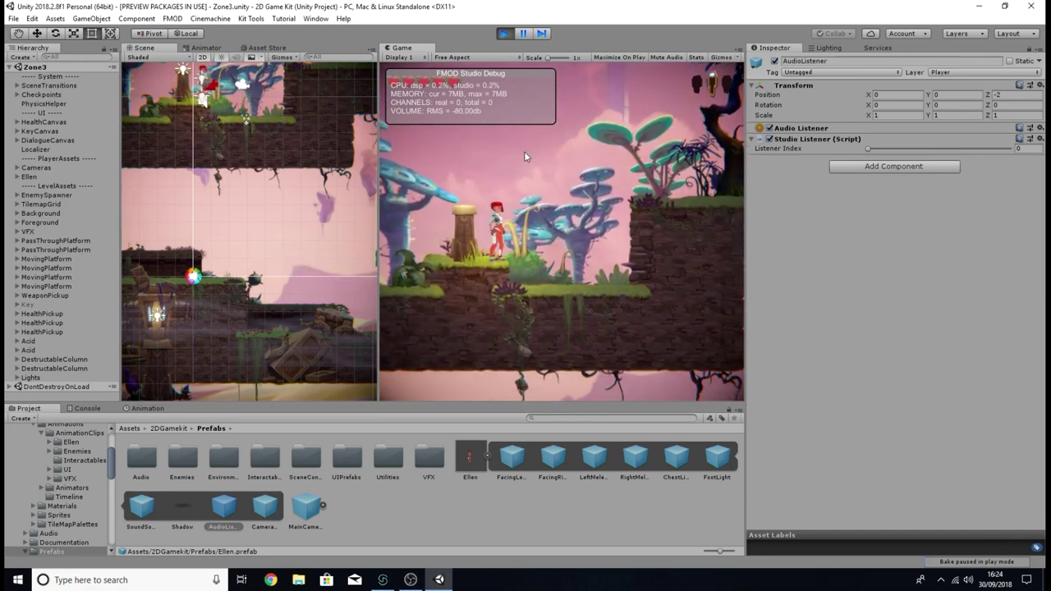
{"action": "key", "text": "d"}
{"action": "key", "text": "space"}
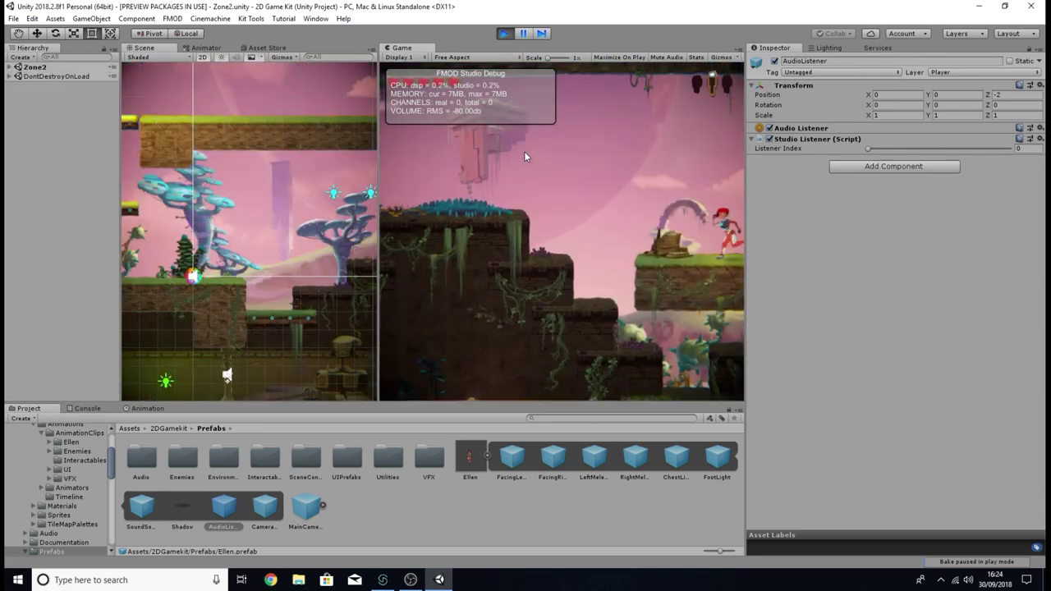
{"action": "key", "text": "k"}
{"action": "key", "text": "a"}
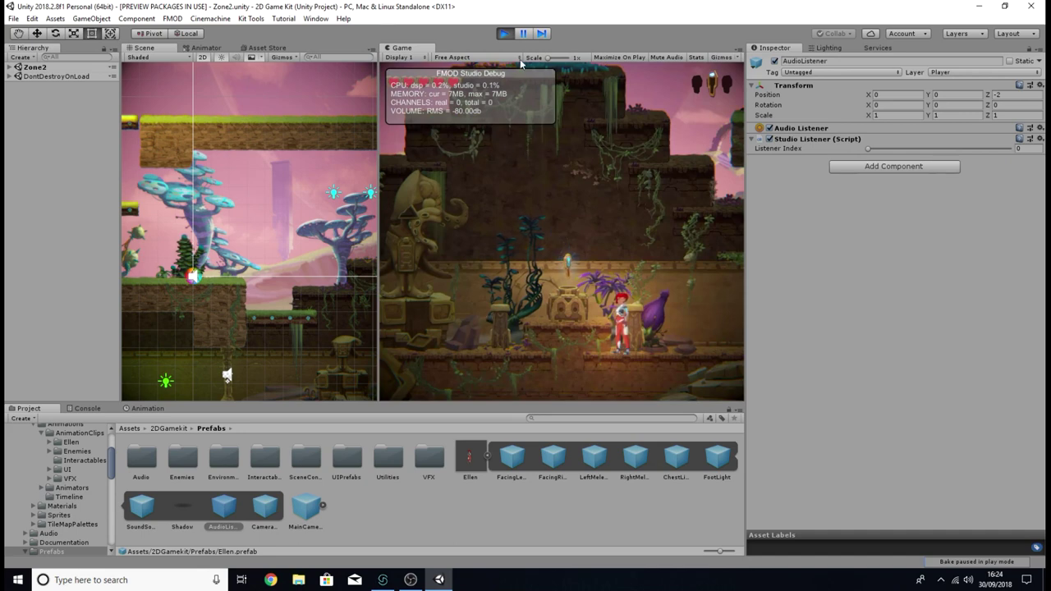
{"action": "left_click", "coordinate": [504, 34]}
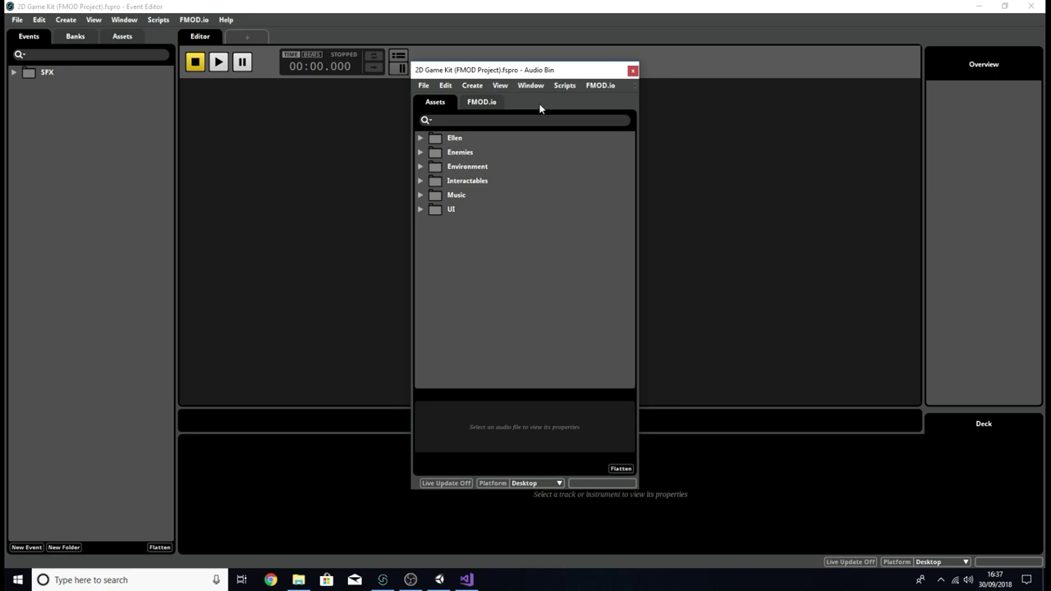
- Preview EllenRangedAttack01 through 04.ogg from the Ellen > Attacks > Ranged folder, then collapse Ranged
{"action": "left_click", "coordinate": [421, 138]}
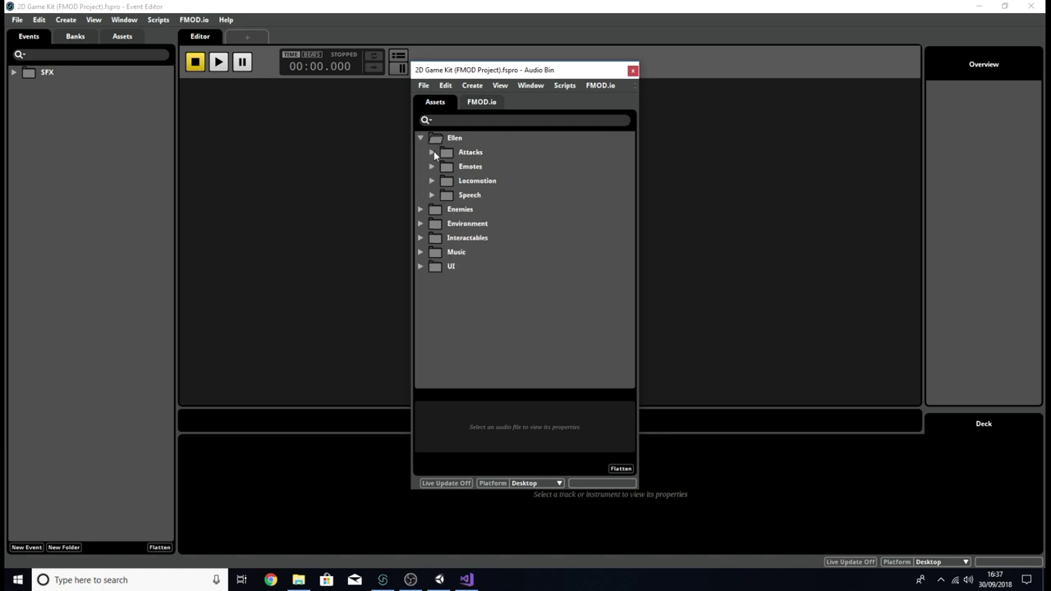
{"action": "left_click", "coordinate": [432, 152]}
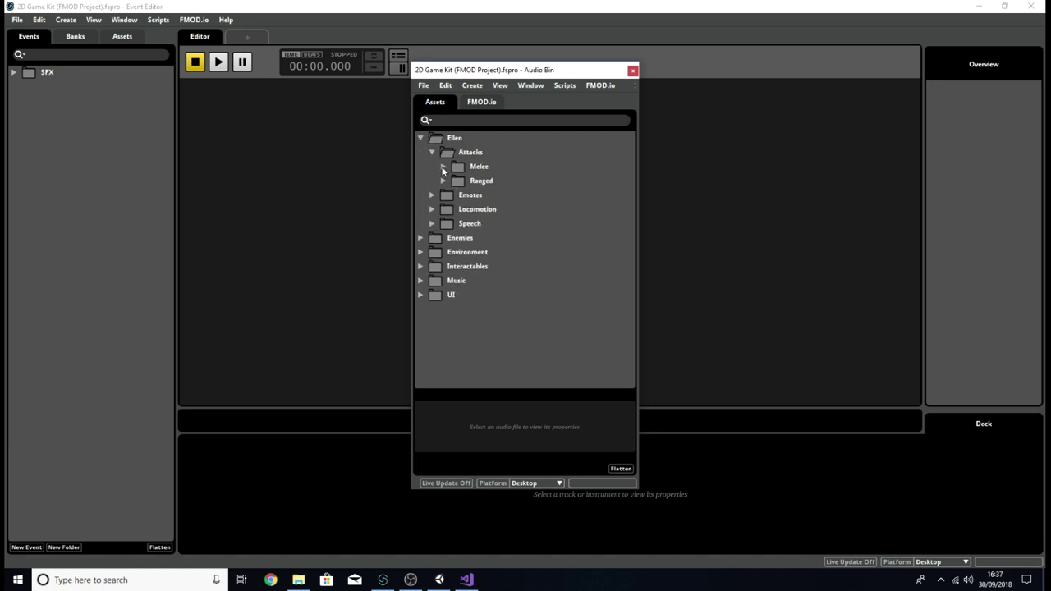
{"action": "left_click", "coordinate": [444, 181]}
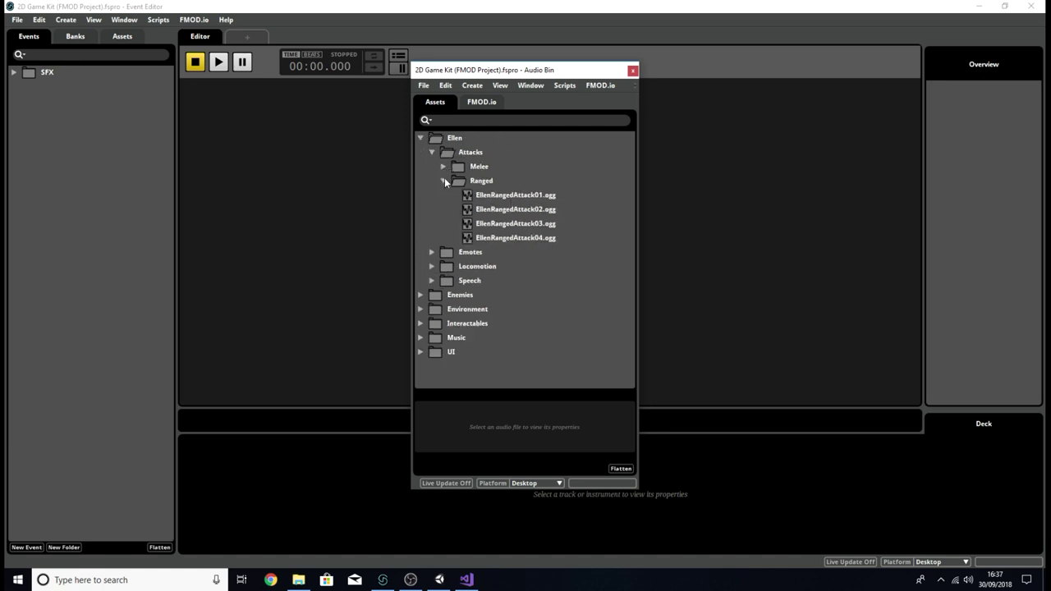
{"action": "left_click", "coordinate": [505, 194]}
{"action": "left_click", "coordinate": [516, 223]}
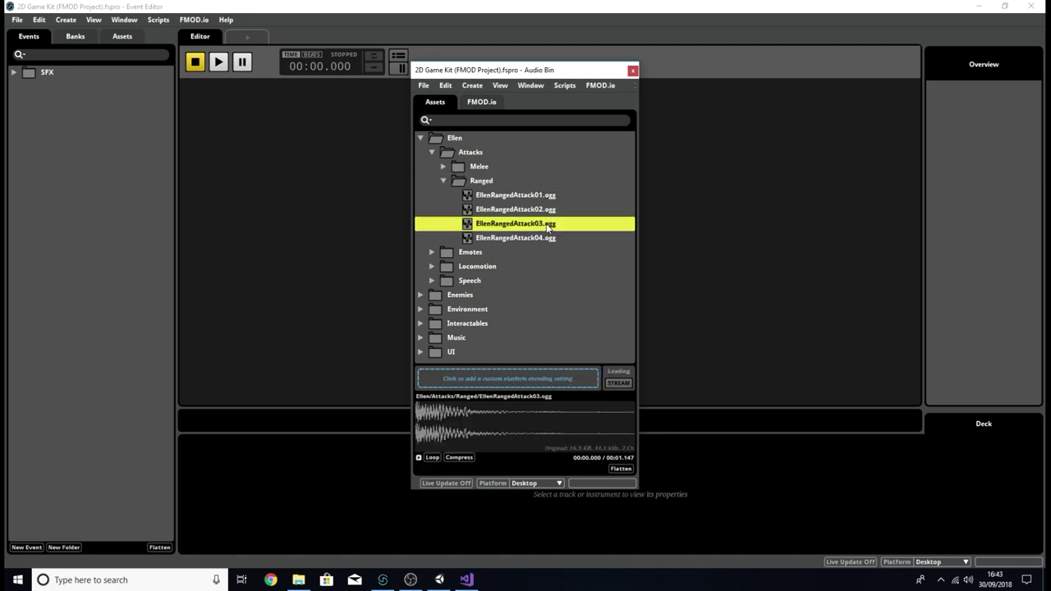
{"action": "left_click", "coordinate": [418, 458]}
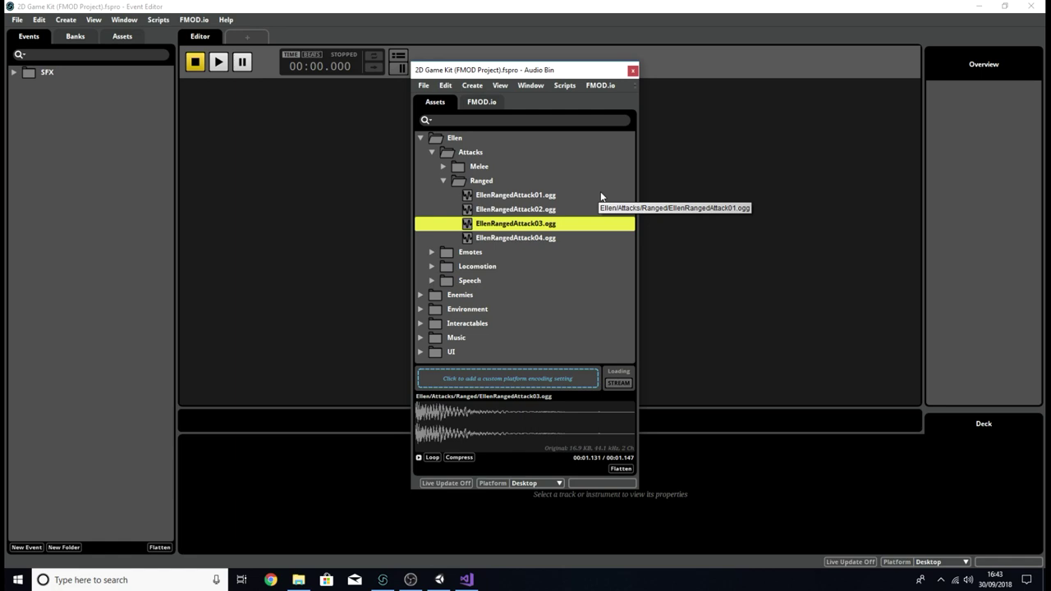
{"action": "left_click", "coordinate": [513, 197]}
{"action": "key", "text": "Down"}
{"action": "key", "text": "Down"}
{"action": "key", "text": "Down"}
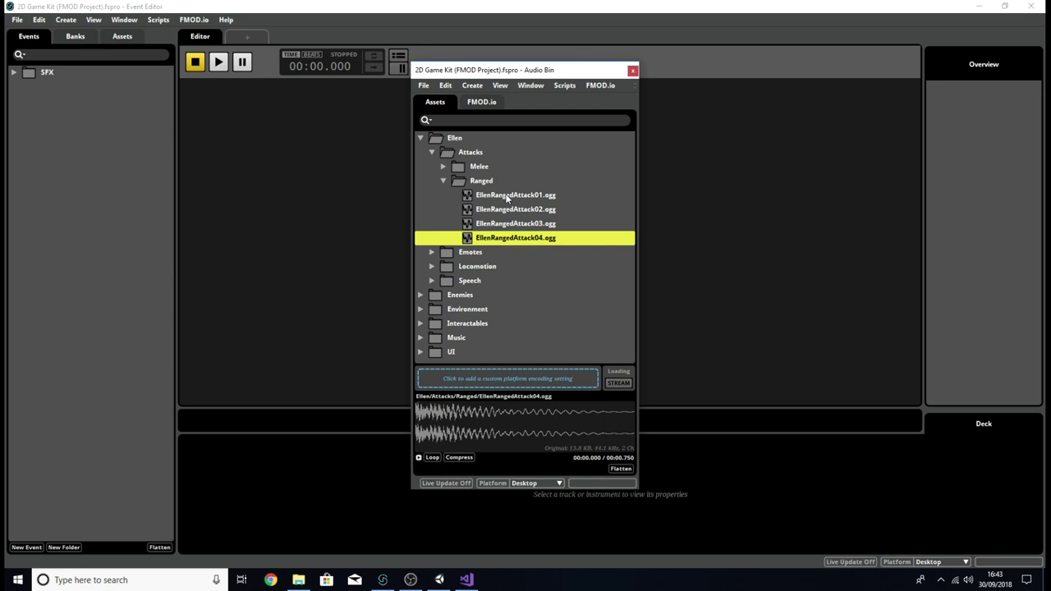
{"action": "left_click", "coordinate": [443, 180]}
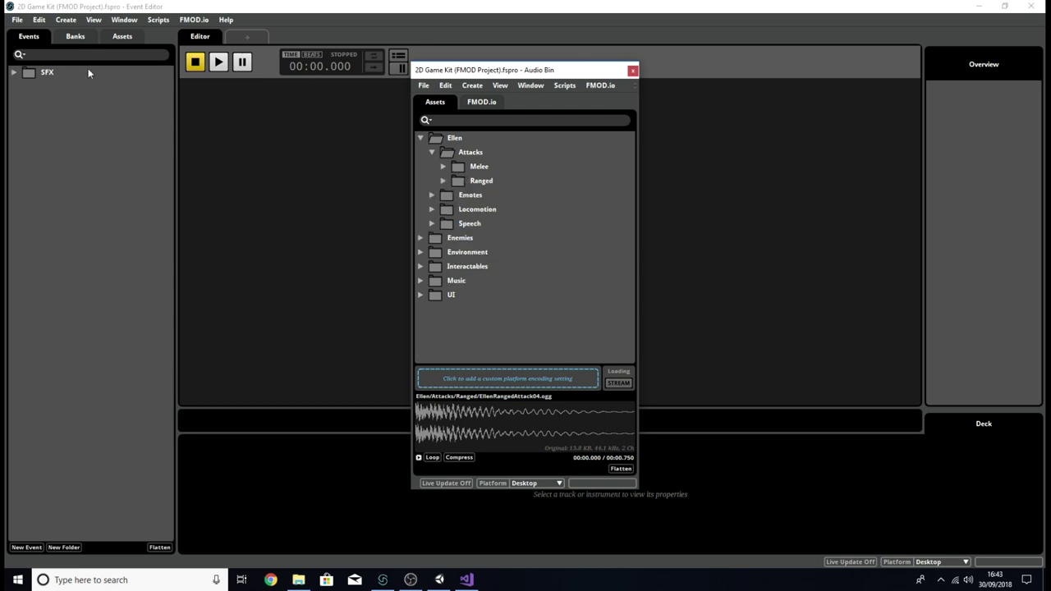
- Close the Audio Bin and play the Ellen_Ranged event from SFX > Ellen
{"action": "left_click", "coordinate": [632, 72]}
{"action": "left_click", "coordinate": [14, 73]}
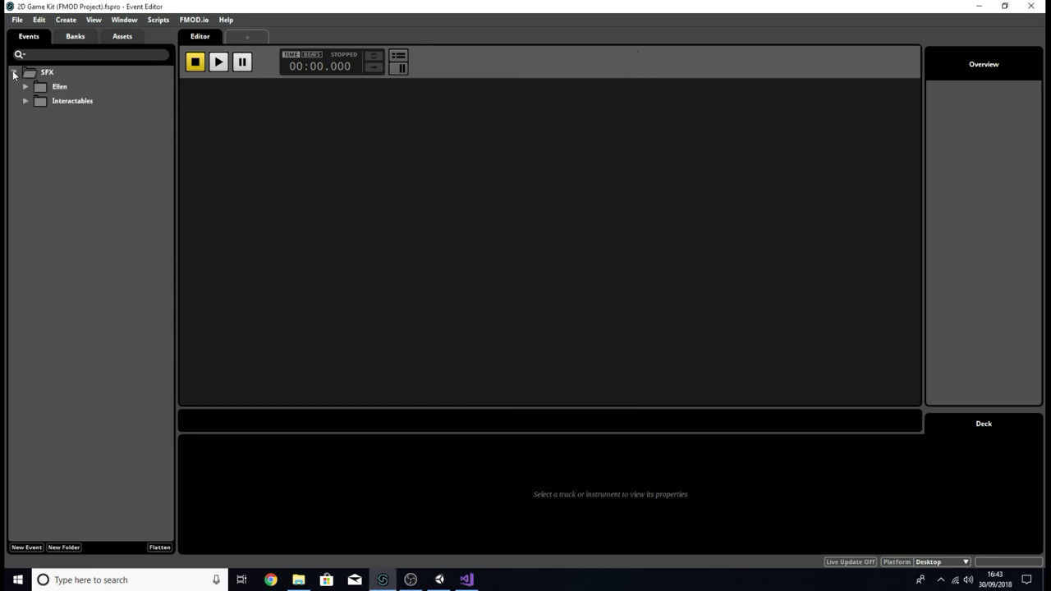
{"action": "left_click", "coordinate": [25, 87]}
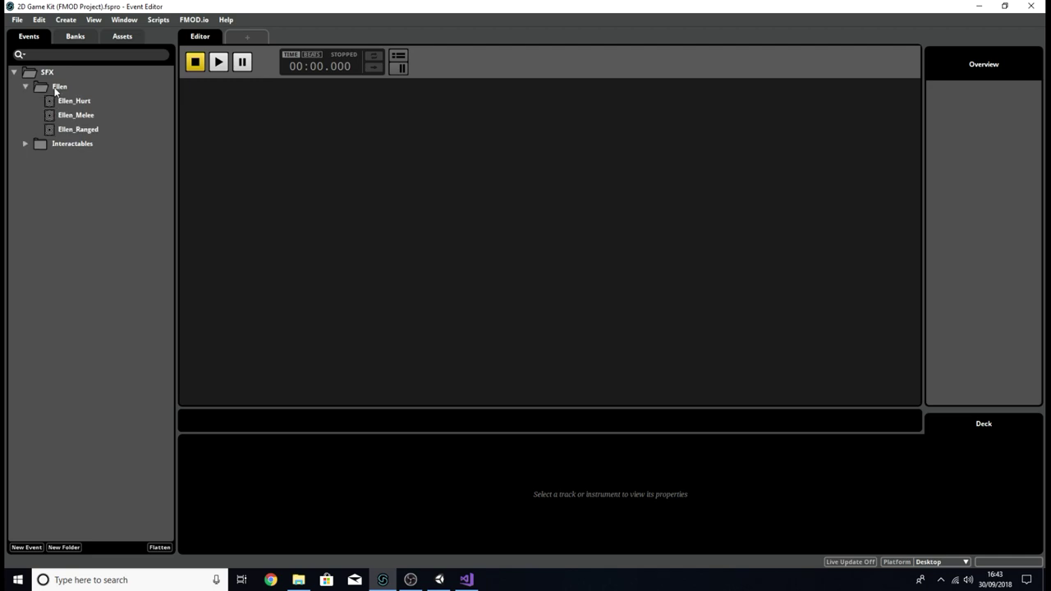
{"action": "left_click", "coordinate": [81, 128]}
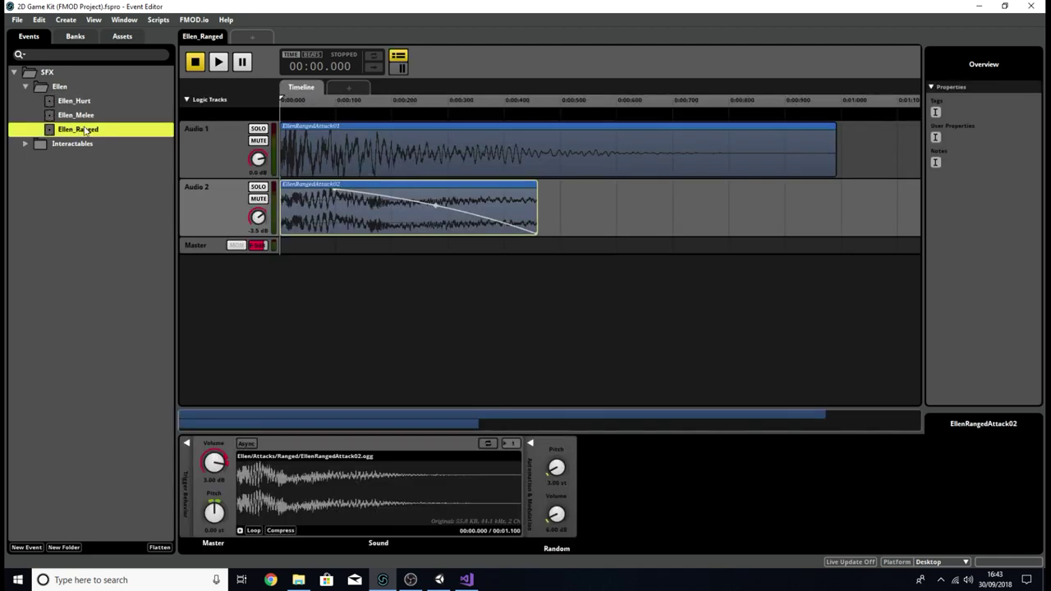
{"action": "left_click", "coordinate": [218, 64]}
{"action": "left_click", "coordinate": [197, 63]}
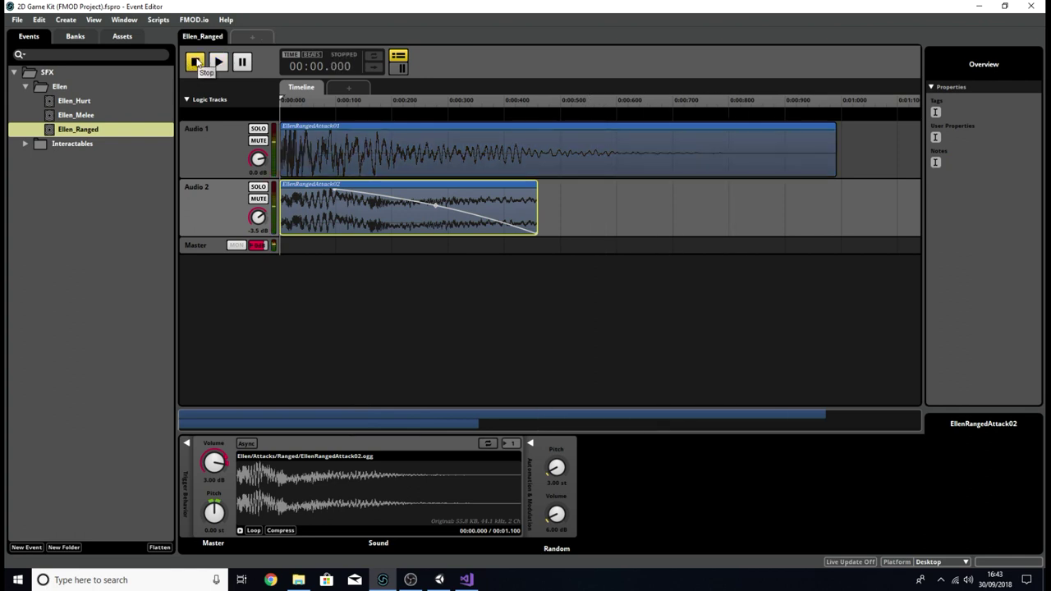
- Audition Ellen_Ranged with Audio 1 soloed, then with Audio 2 soloed
{"action": "left_click", "coordinate": [230, 146]}
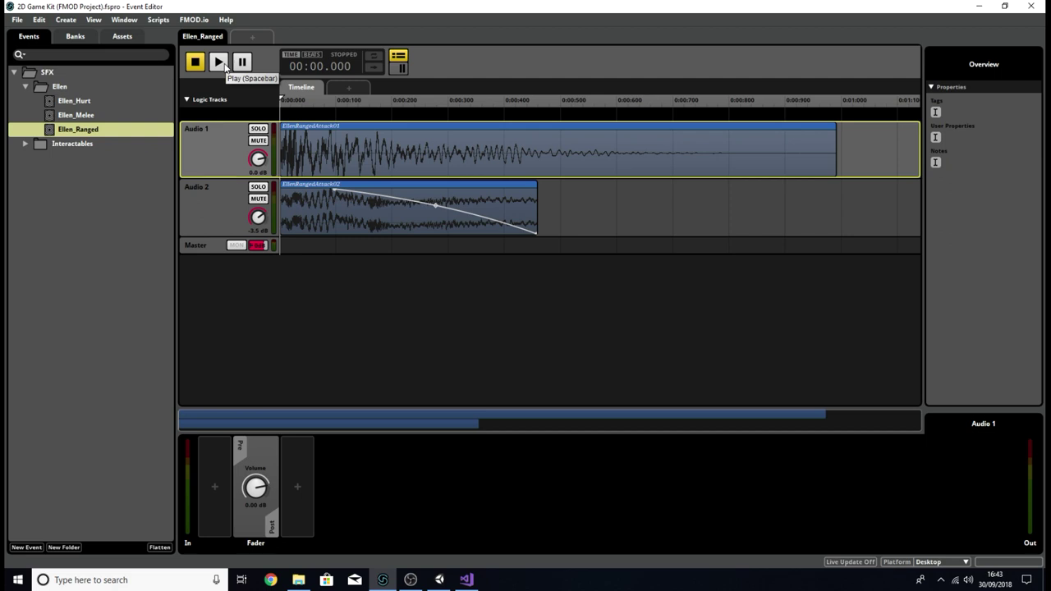
{"action": "left_click", "coordinate": [258, 128]}
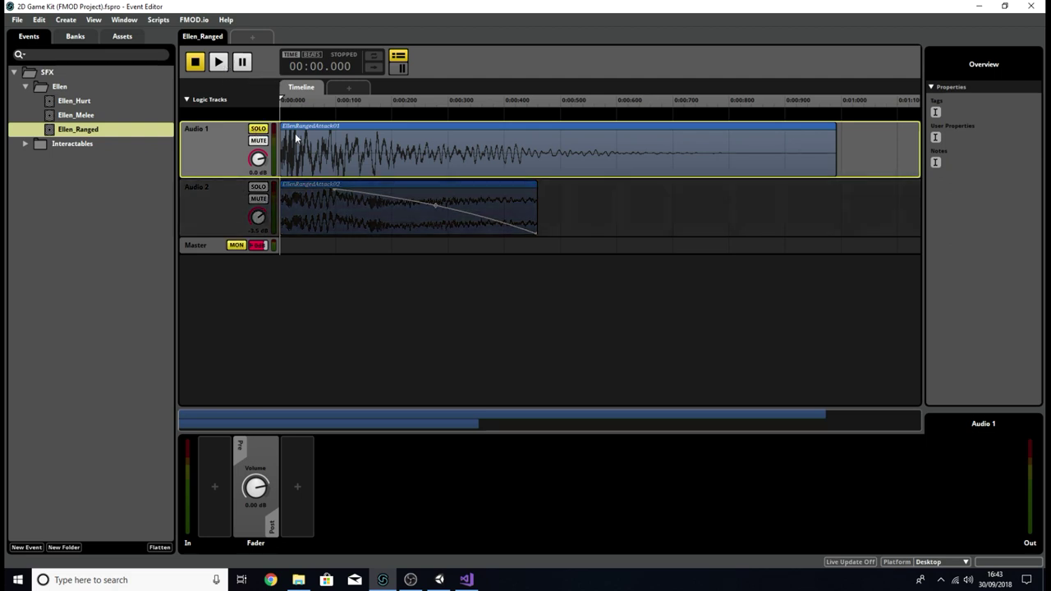
{"action": "left_click", "coordinate": [229, 63]}
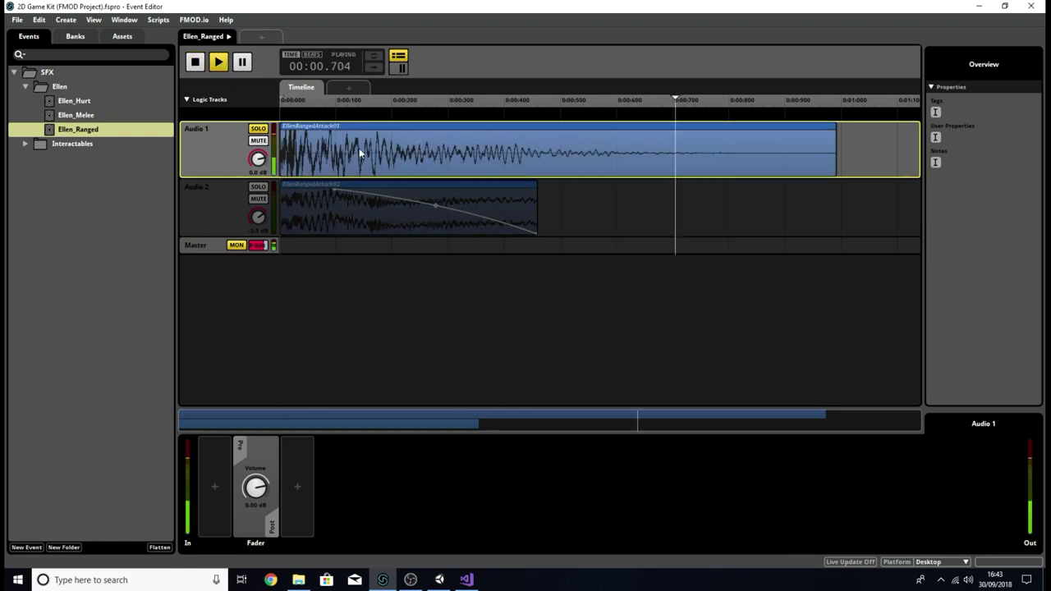
{"action": "left_click", "coordinate": [258, 129]}
{"action": "left_click", "coordinate": [258, 187]}
{"action": "left_click", "coordinate": [217, 62]}
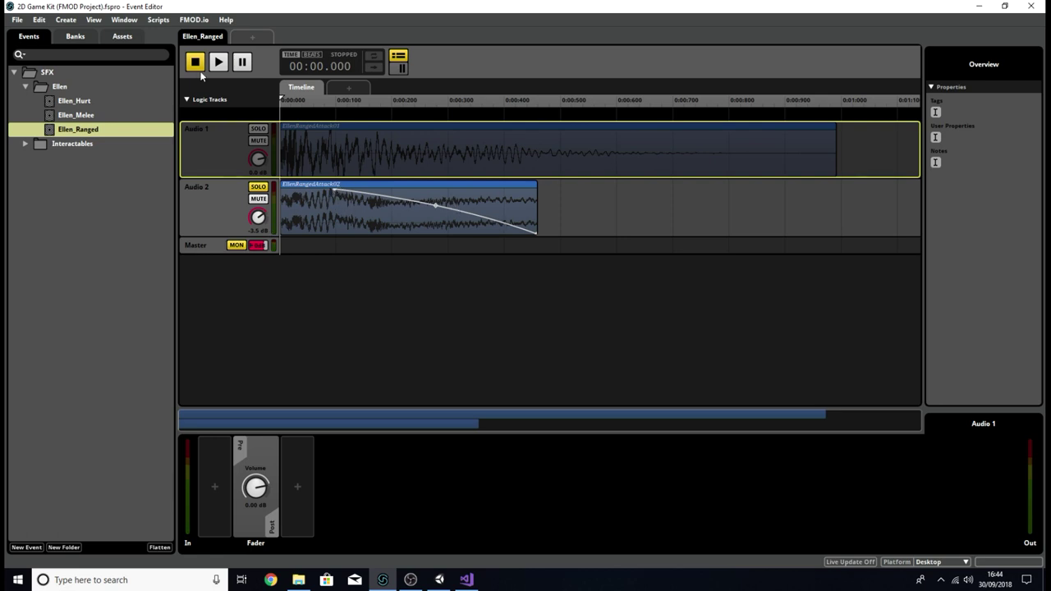
- Un-solo Audio 2, play Ellen_Ranged with both layers, and select the Master track
{"action": "left_click", "coordinate": [257, 188]}
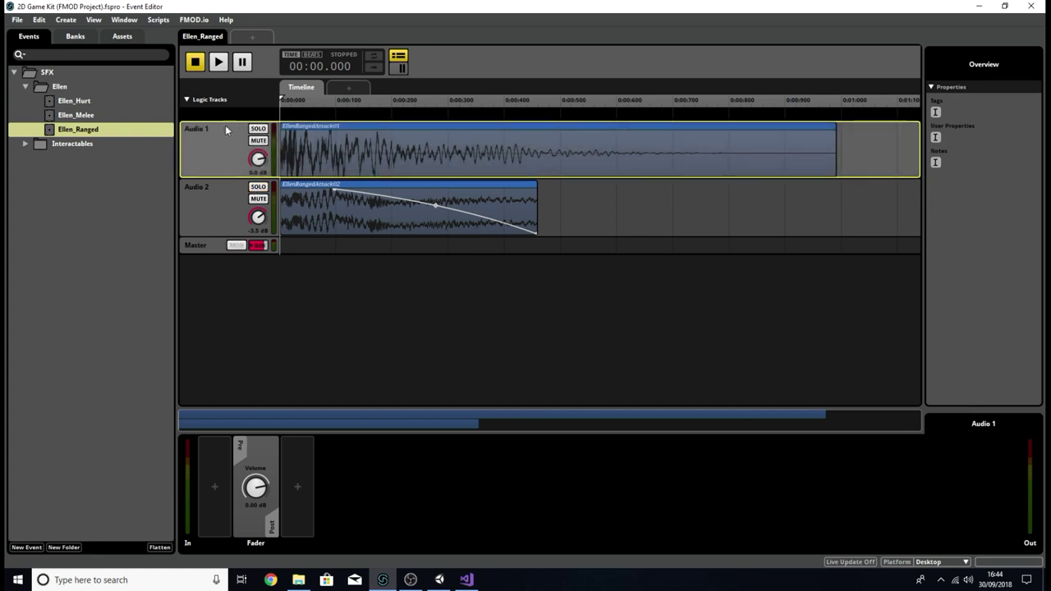
{"action": "left_click", "coordinate": [218, 62]}
{"action": "left_click", "coordinate": [207, 249]}
- Show the Random pitch modulation on the EllenRangedAttack01 and EllenRangedAttack02 clips
{"action": "left_click", "coordinate": [216, 215]}
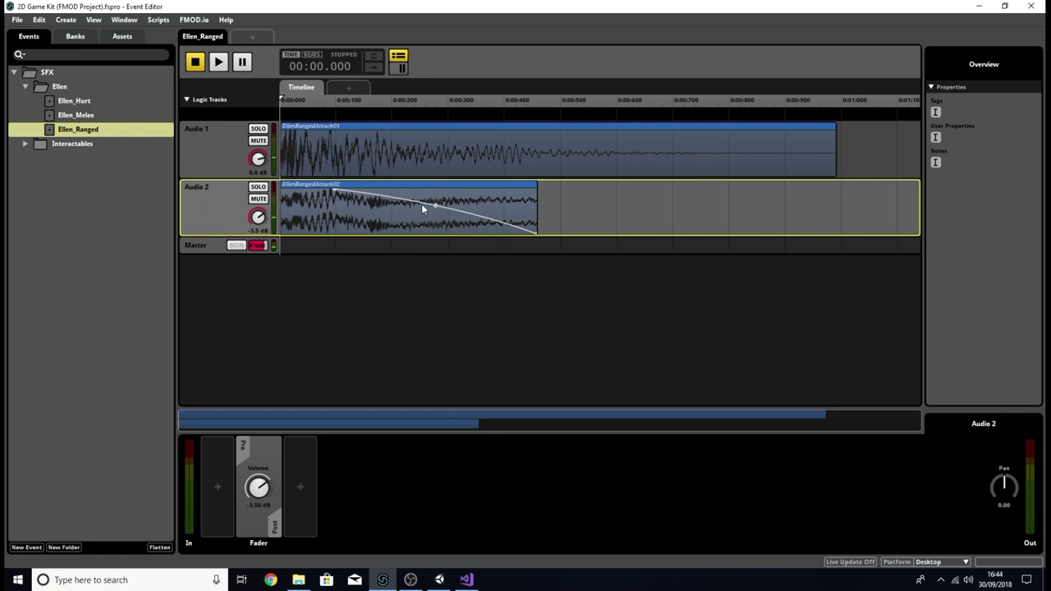
{"action": "left_click", "coordinate": [331, 142]}
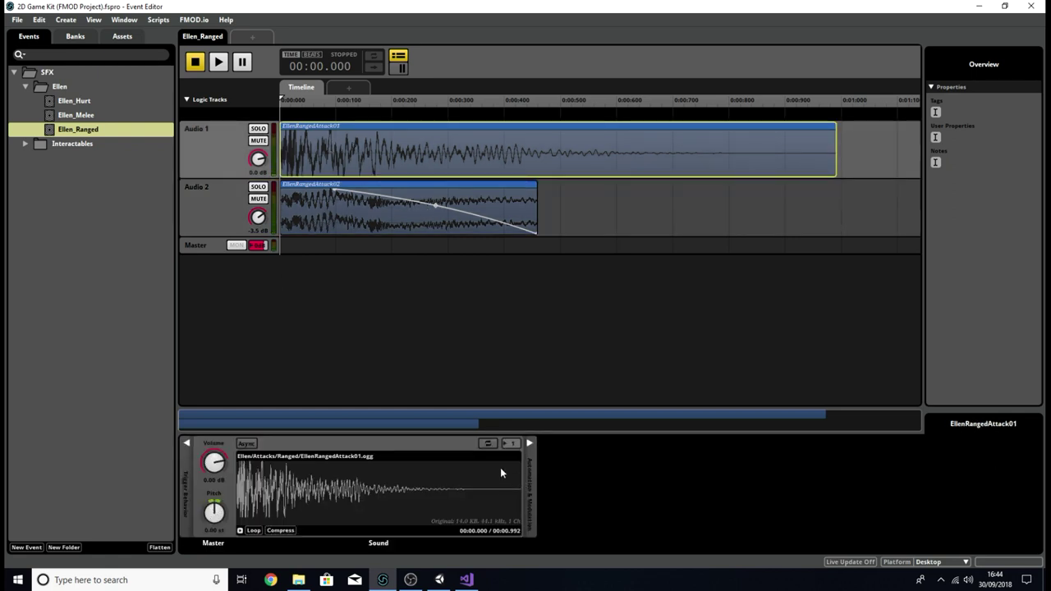
{"action": "left_click", "coordinate": [529, 444]}
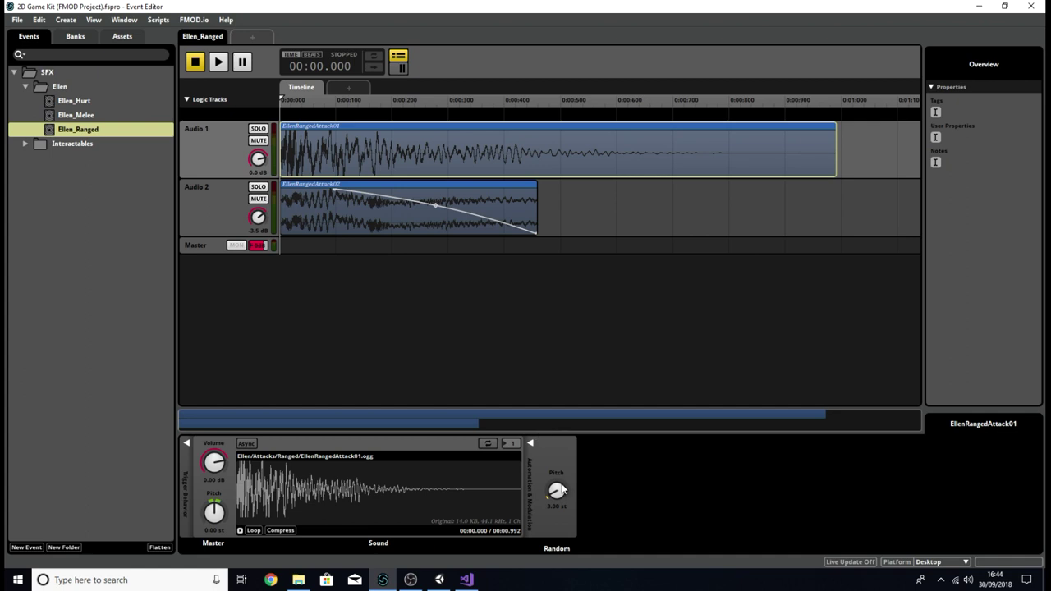
{"action": "left_click", "coordinate": [303, 190]}
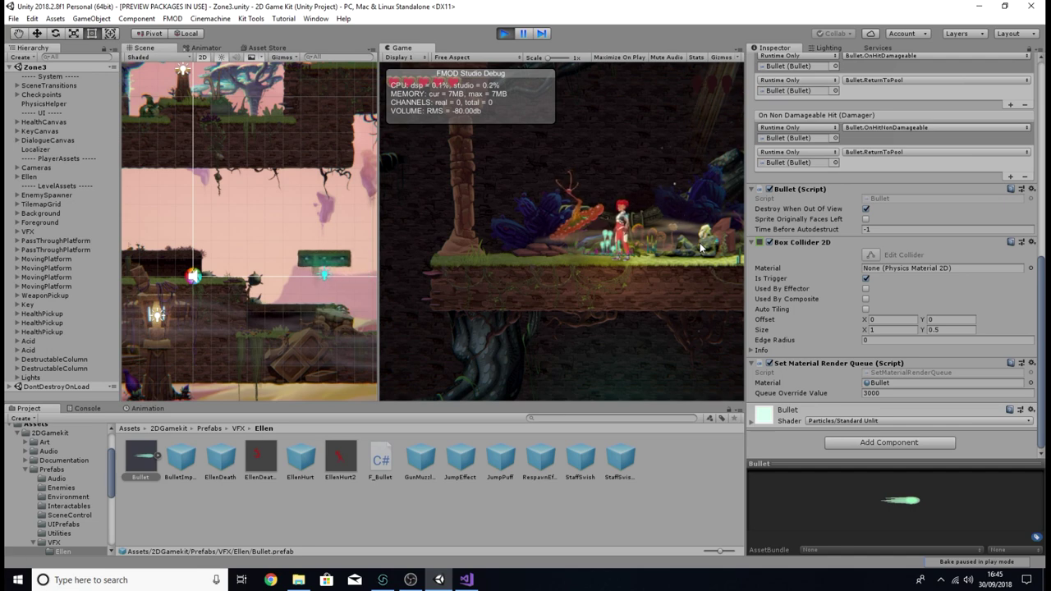
- Run Ellen left through the level to play-test the scene
{"action": "key", "text": "a"}
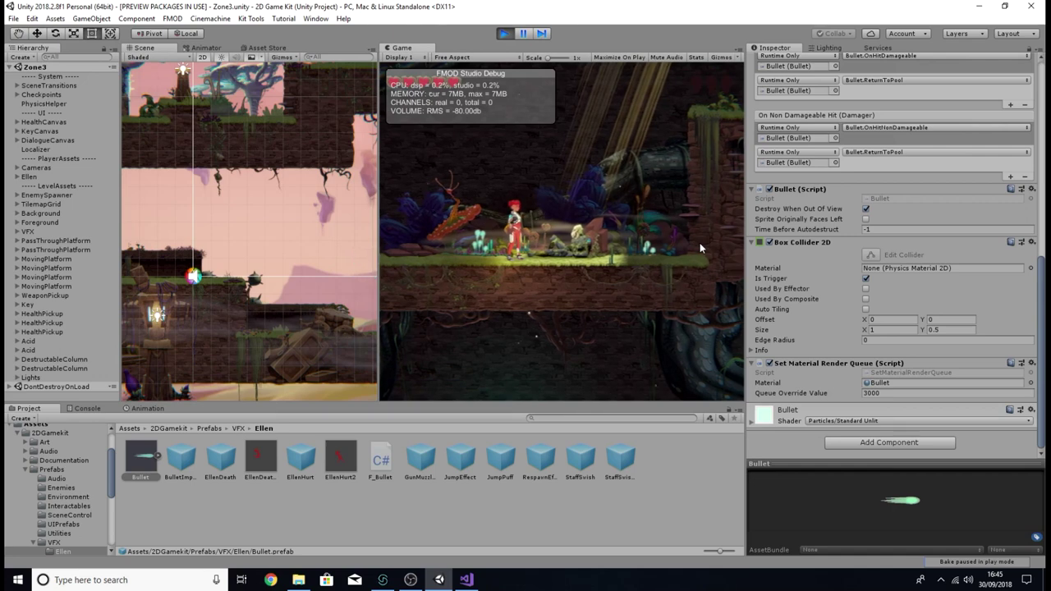
{"action": "key", "text": "a"}
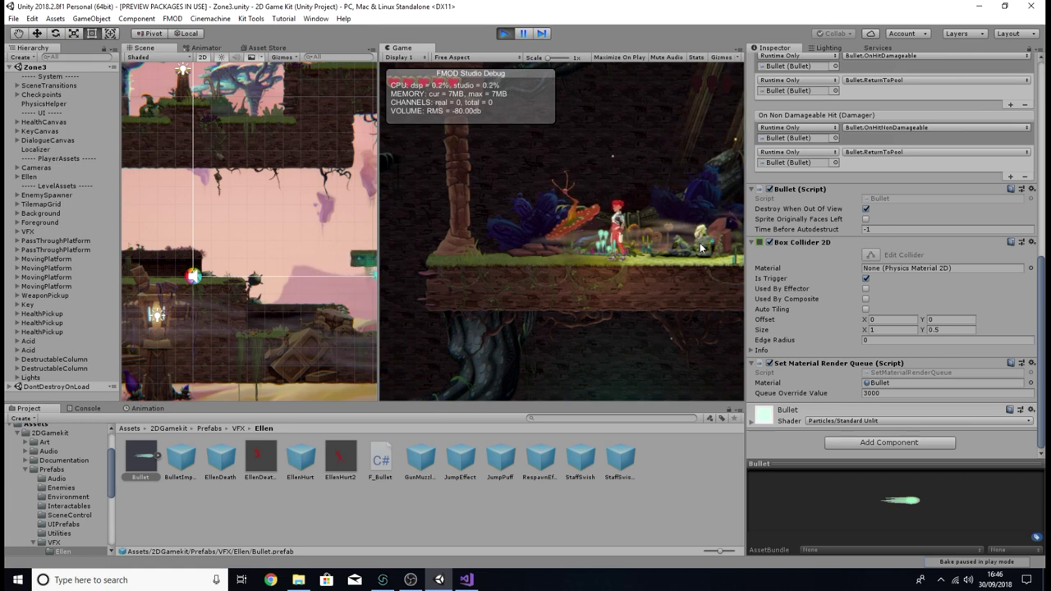
{"action": "key", "text": "alt+Tab"}
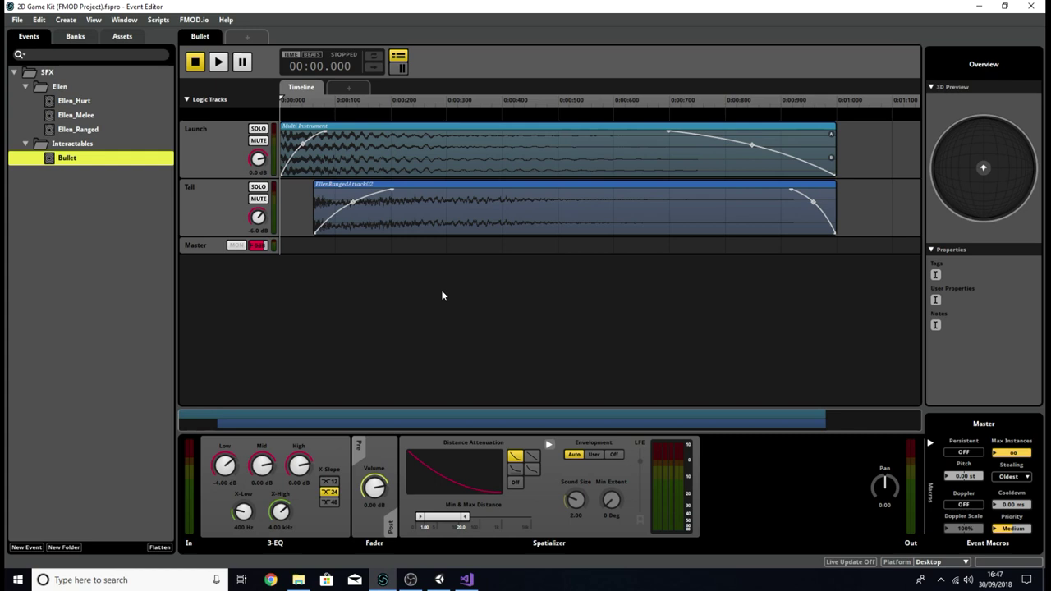
- Open the Audio Bin at Ellen > Attacks > Ranged and preview EllenRangedAttack02
{"action": "key", "text": "ctrl+6"}
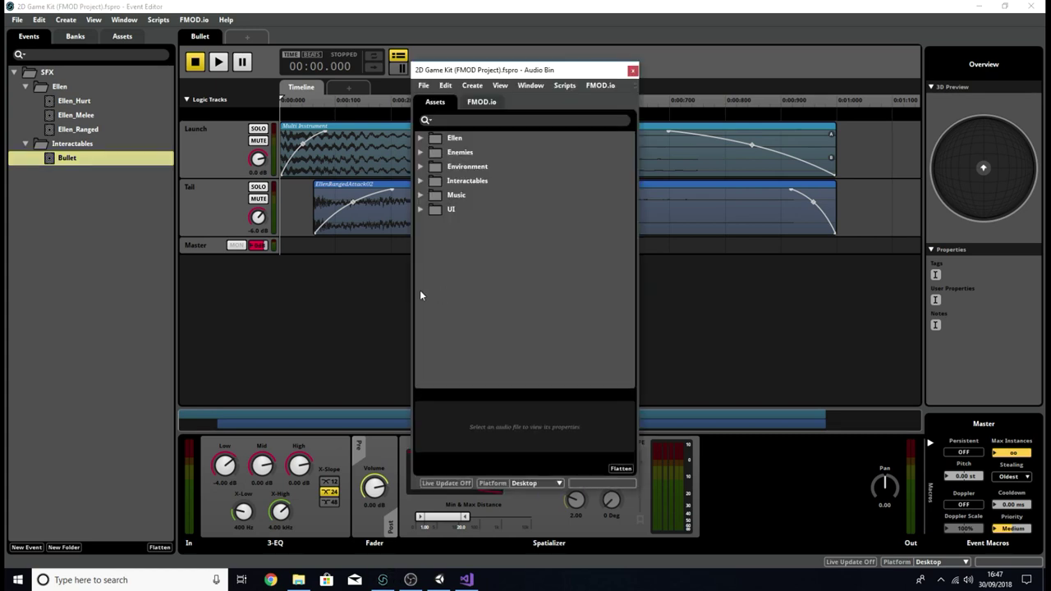
{"action": "left_click", "coordinate": [419, 140]}
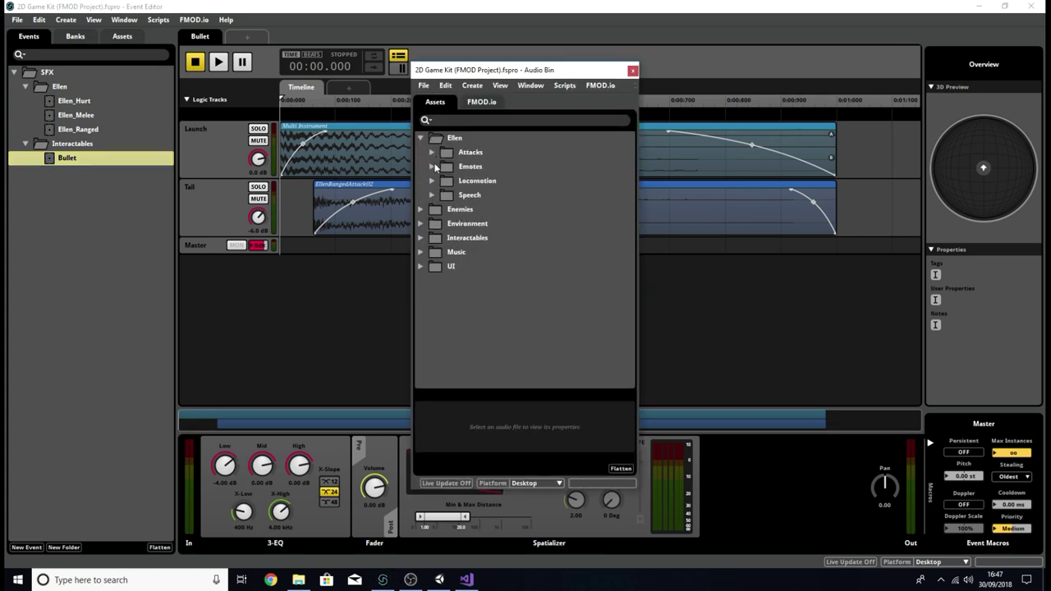
{"action": "left_click", "coordinate": [432, 152]}
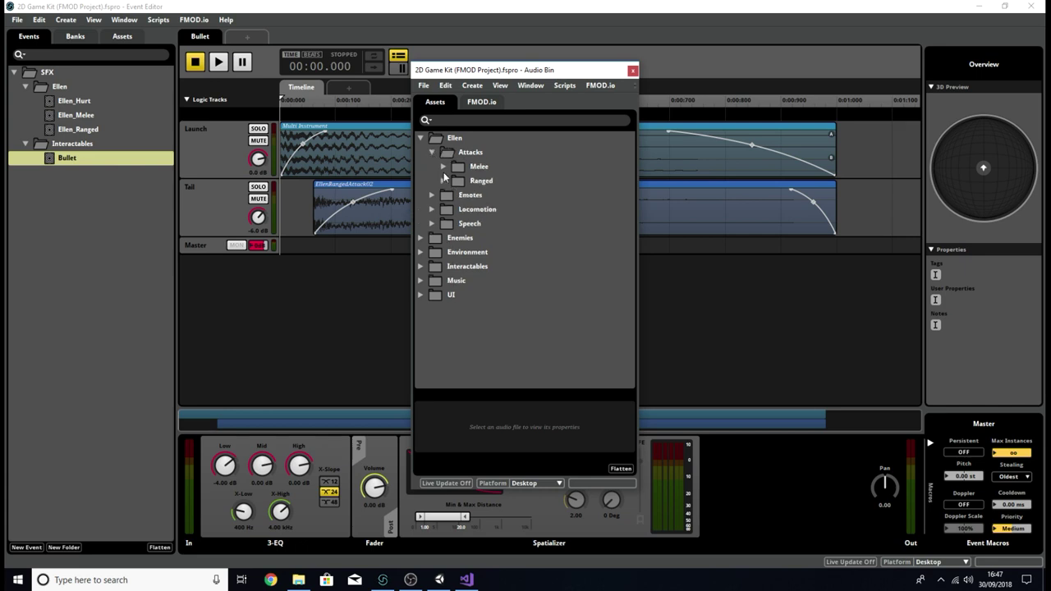
{"action": "left_click", "coordinate": [444, 181]}
{"action": "left_click_drag", "start_coordinate": [521, 72], "coordinate": [882, 50]}
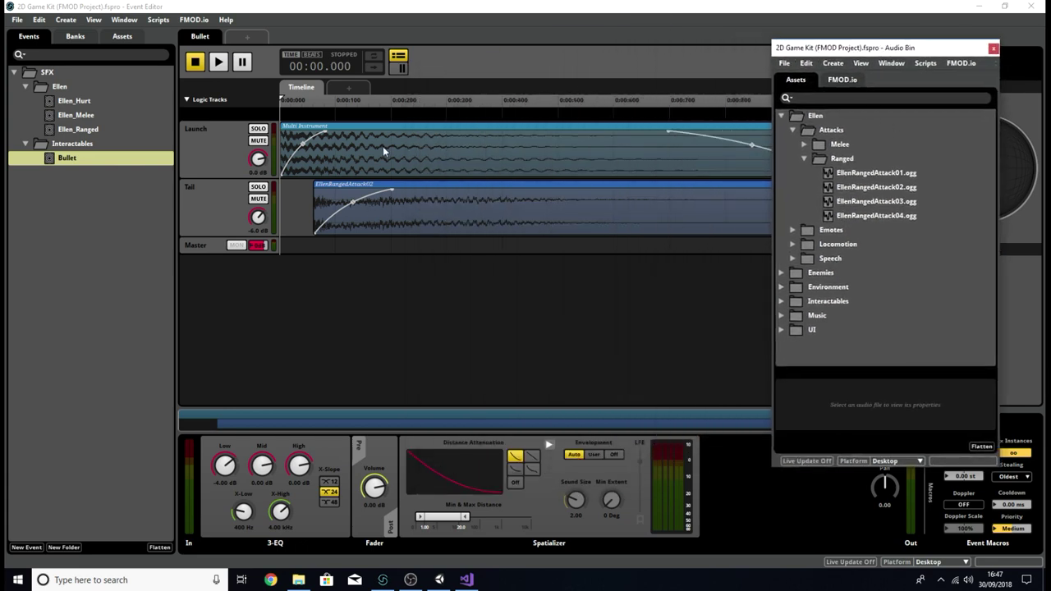
{"action": "left_click_drag", "start_coordinate": [841, 51], "coordinate": [619, 60]}
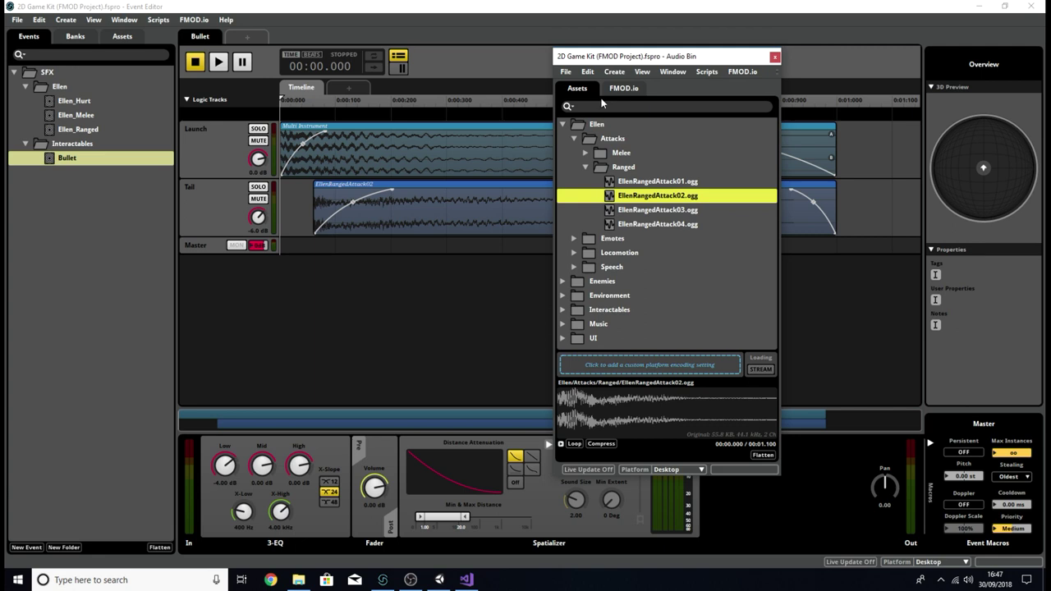
{"action": "left_click", "coordinate": [549, 443]}
- Preview EllenRangedAttack03 and EllenRangedAttack04, then close the Audio Bin
{"action": "left_click", "coordinate": [647, 216]}
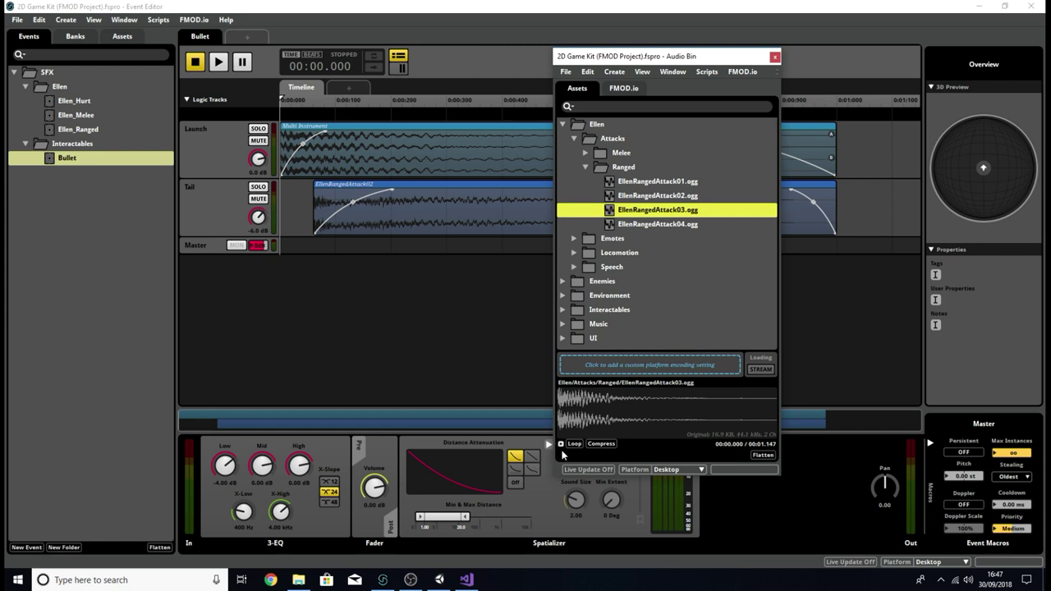
{"action": "left_click", "coordinate": [596, 401]}
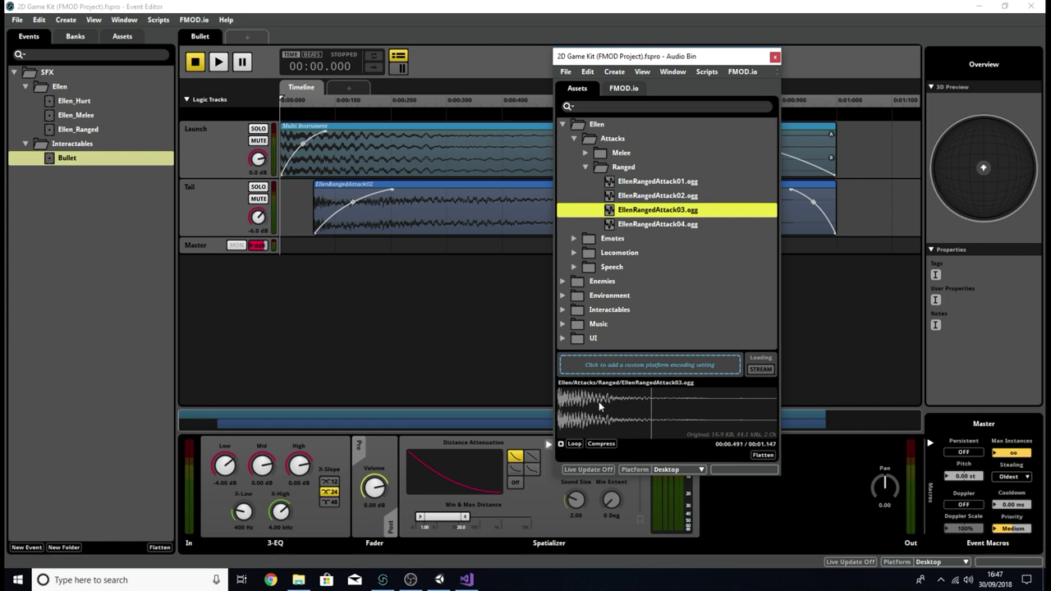
{"action": "left_click", "coordinate": [649, 224]}
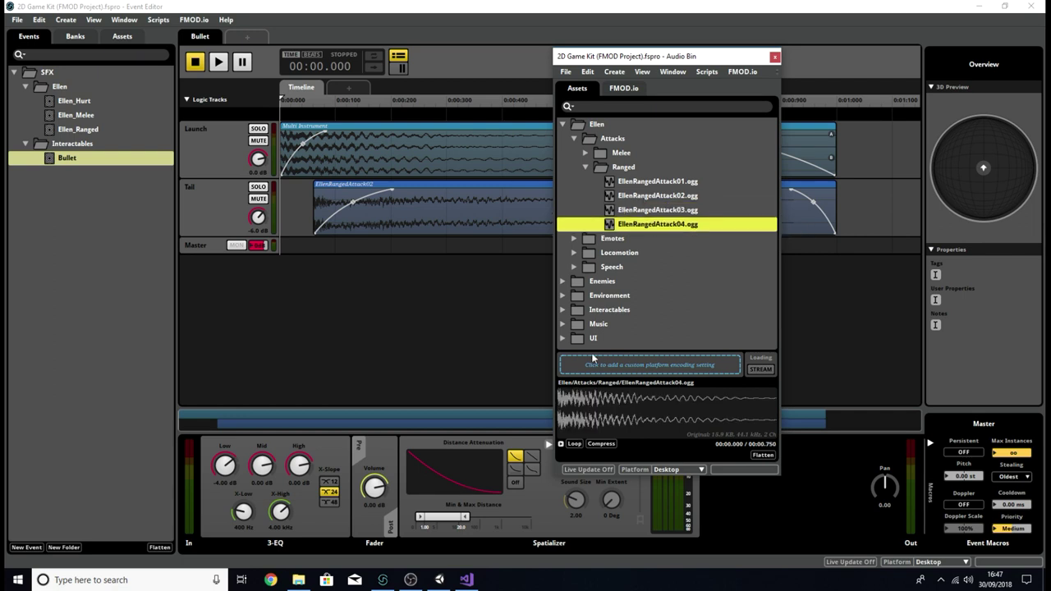
{"action": "left_click", "coordinate": [561, 444]}
{"action": "left_click", "coordinate": [679, 211]}
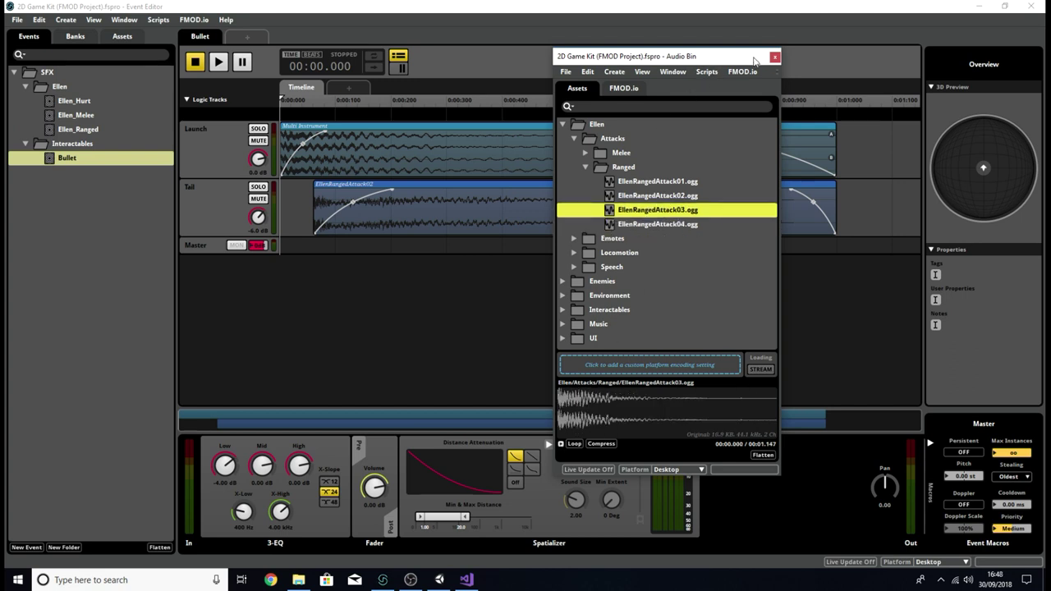
{"action": "left_click", "coordinate": [774, 56]}
{"action": "left_click", "coordinate": [215, 138]}
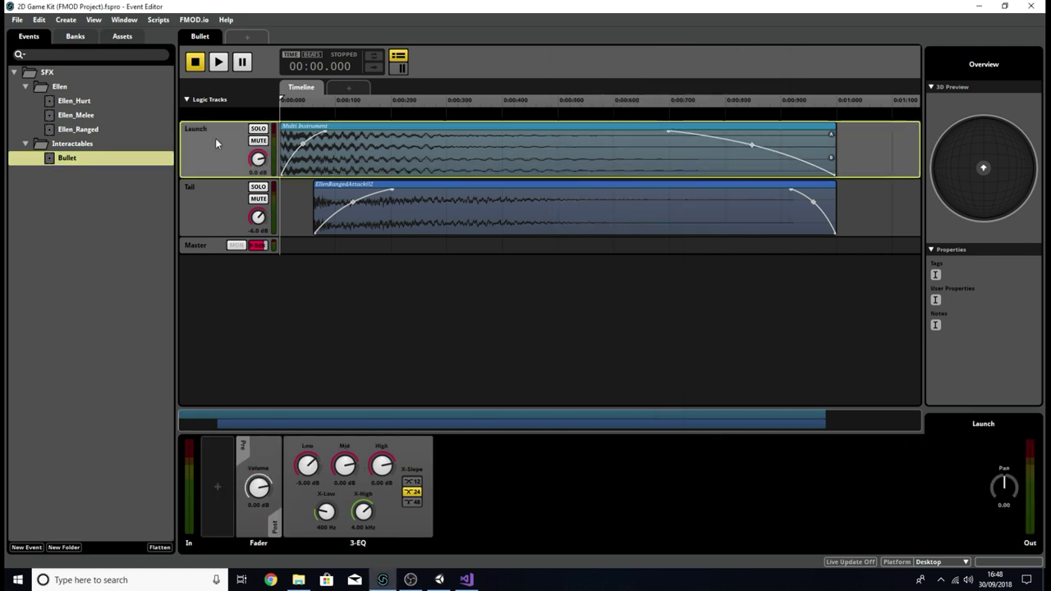
{"action": "left_click", "coordinate": [259, 129]}
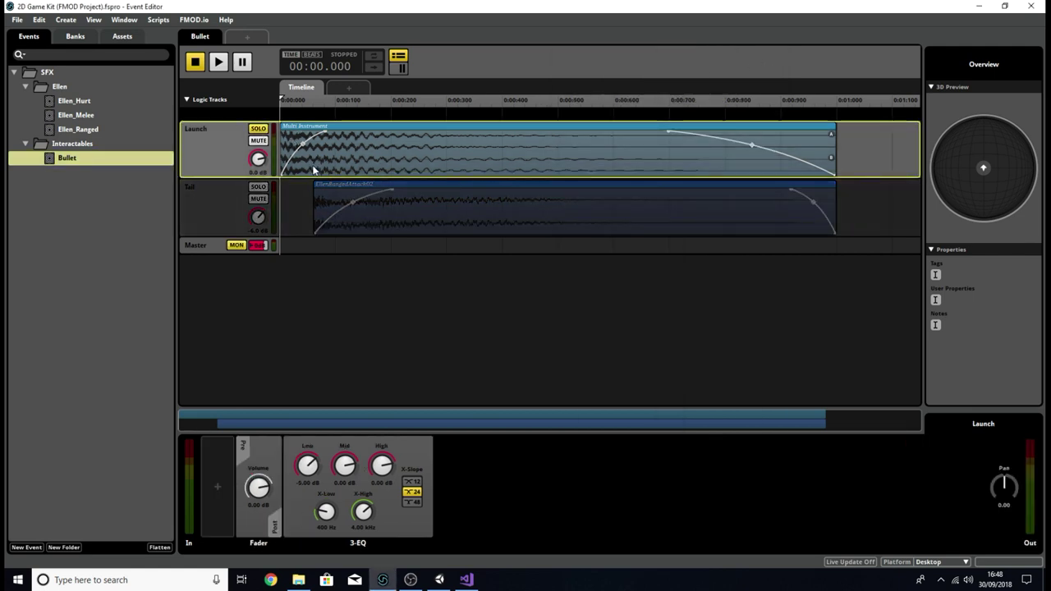
{"action": "left_click", "coordinate": [453, 130]}
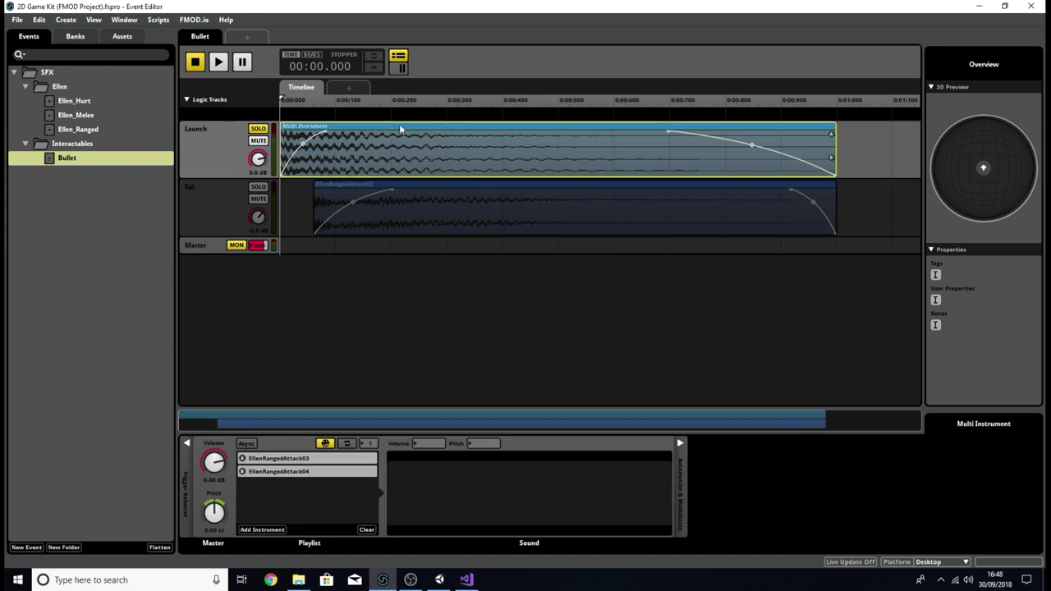
{"action": "left_click", "coordinate": [330, 463]}
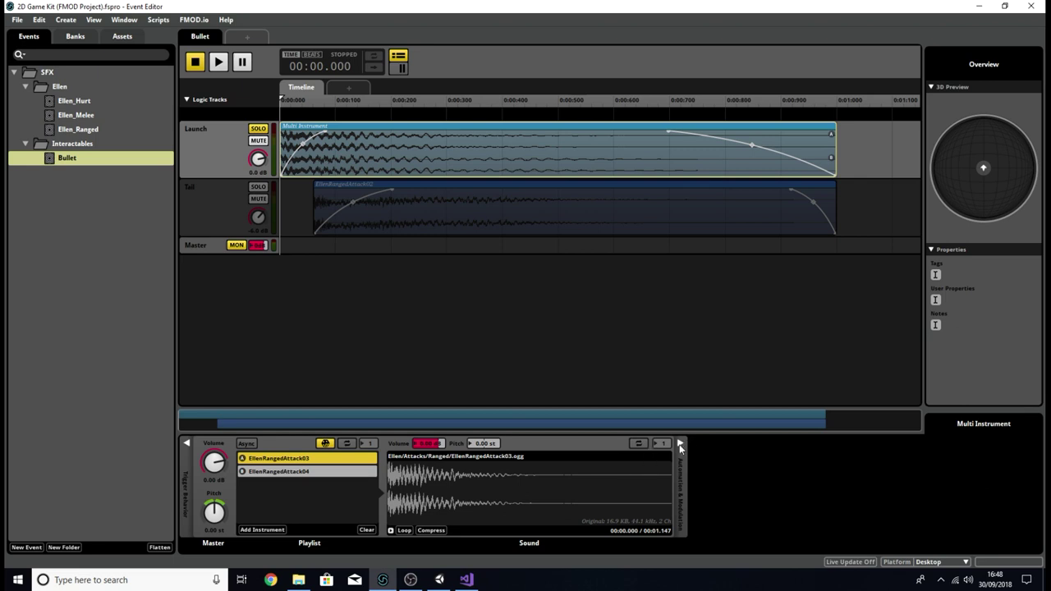
{"action": "left_click", "coordinate": [680, 444]}
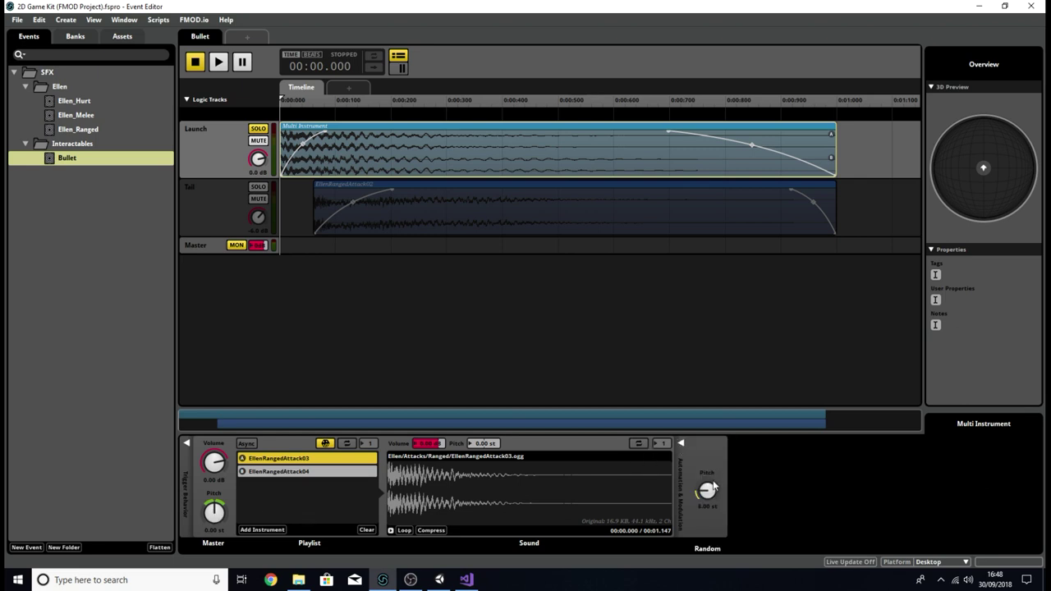
{"action": "left_click_drag", "start_coordinate": [698, 496], "coordinate": [699, 460]}
{"action": "left_click", "coordinate": [220, 63]}
{"action": "left_click", "coordinate": [220, 63]}
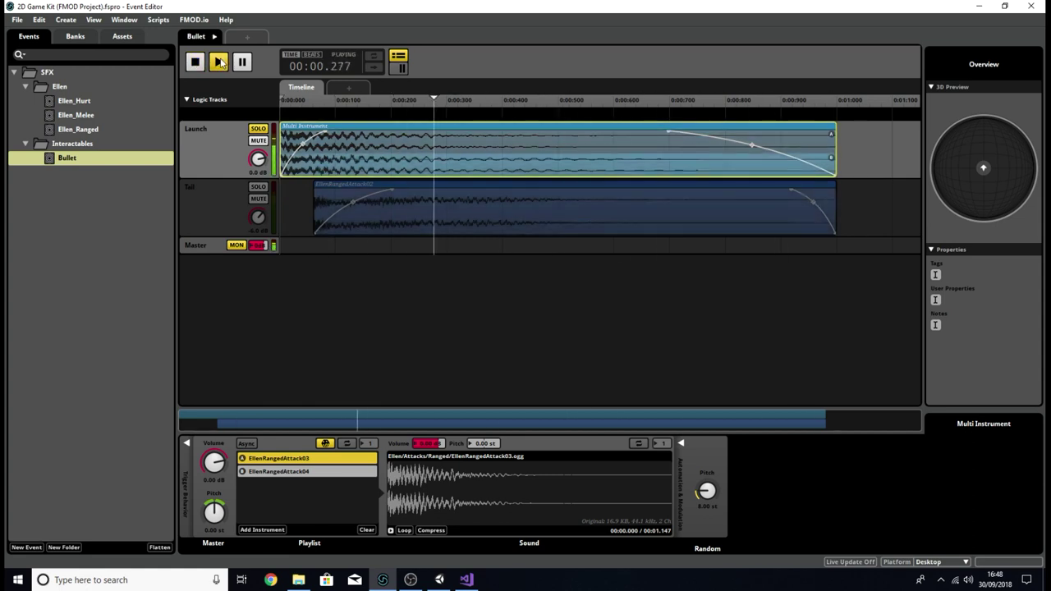
{"action": "left_click", "coordinate": [220, 63]}
{"action": "left_click", "coordinate": [220, 63]}
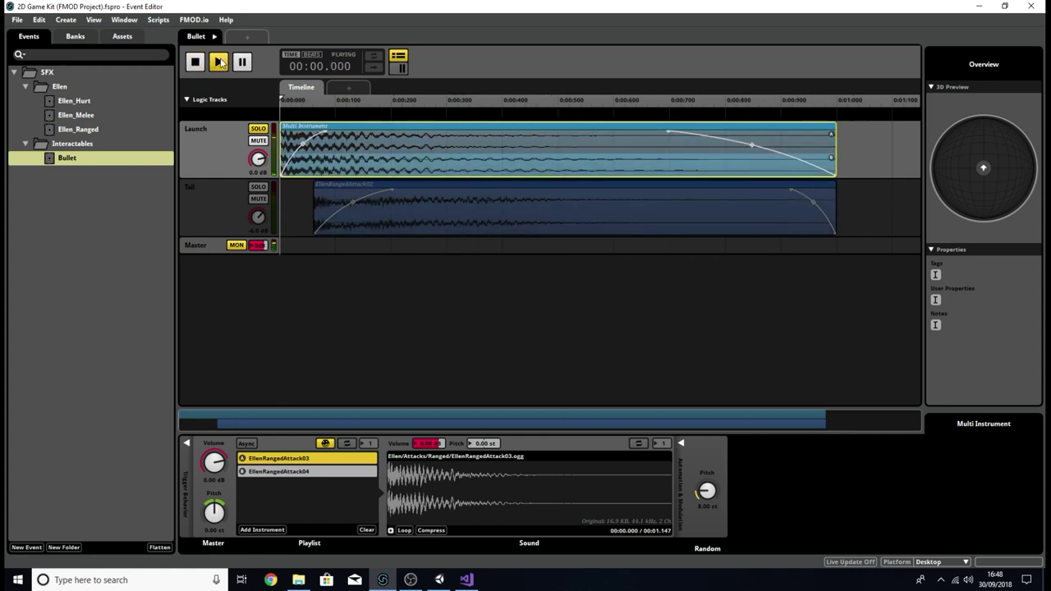
{"action": "left_click", "coordinate": [220, 64]}
{"action": "left_click", "coordinate": [219, 63]}
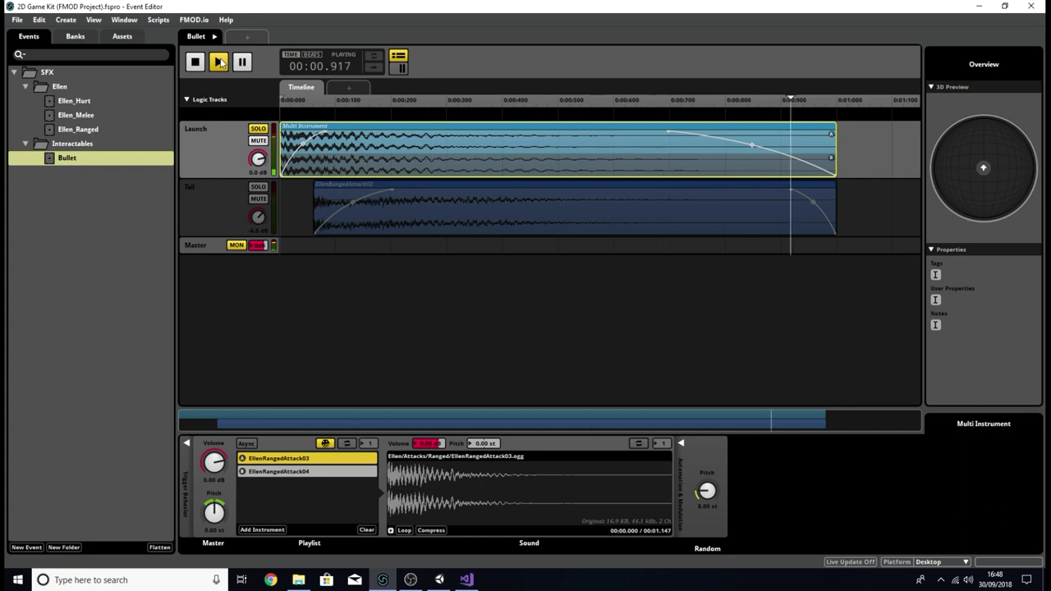
{"action": "left_click", "coordinate": [218, 63]}
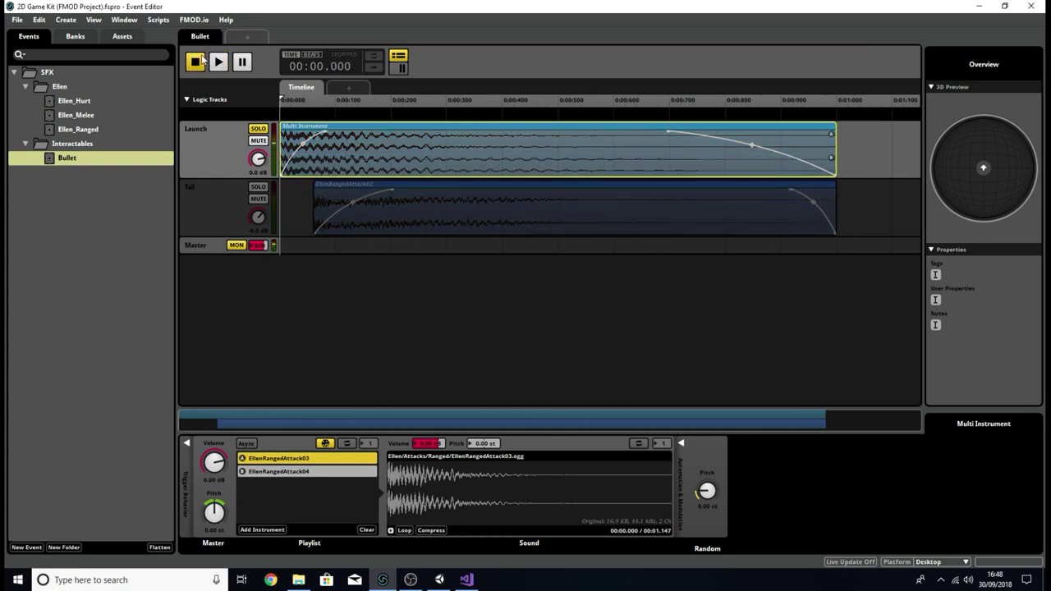
{"action": "left_click", "coordinate": [256, 128]}
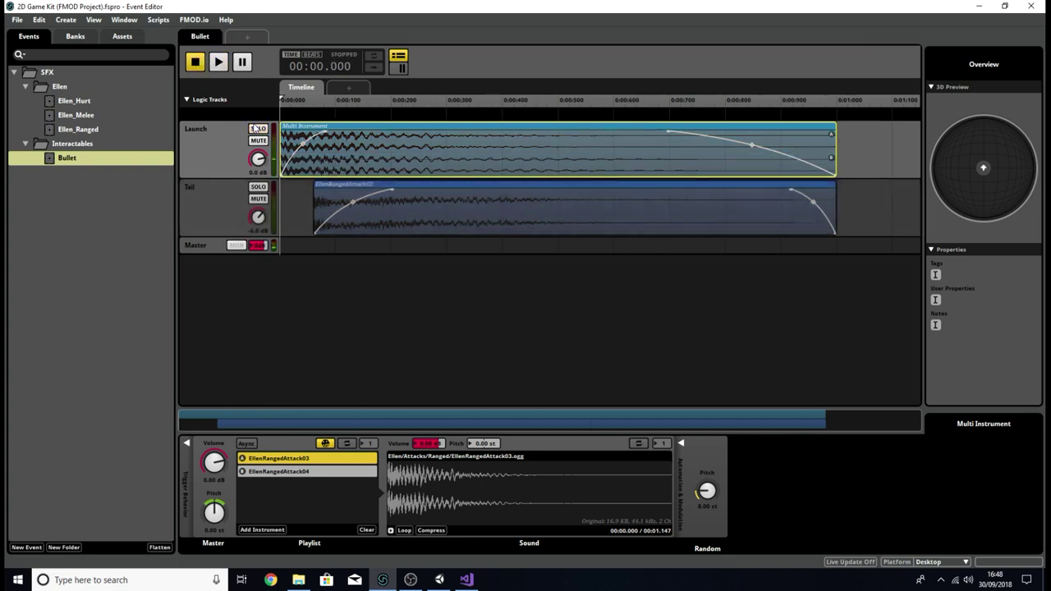
{"action": "left_click", "coordinate": [257, 187]}
{"action": "left_click", "coordinate": [220, 64]}
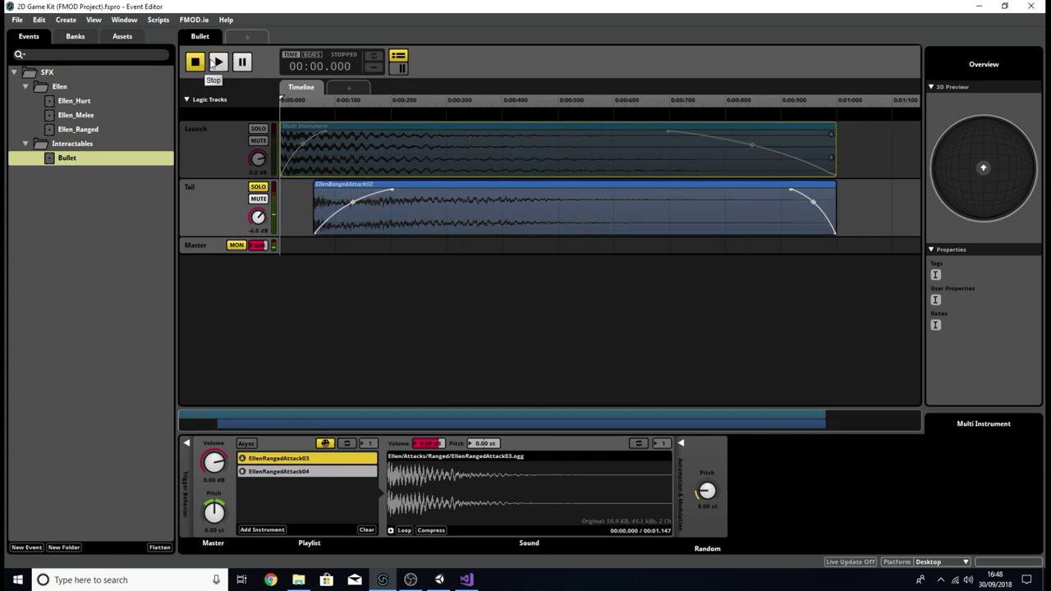
{"action": "left_click", "coordinate": [430, 187]}
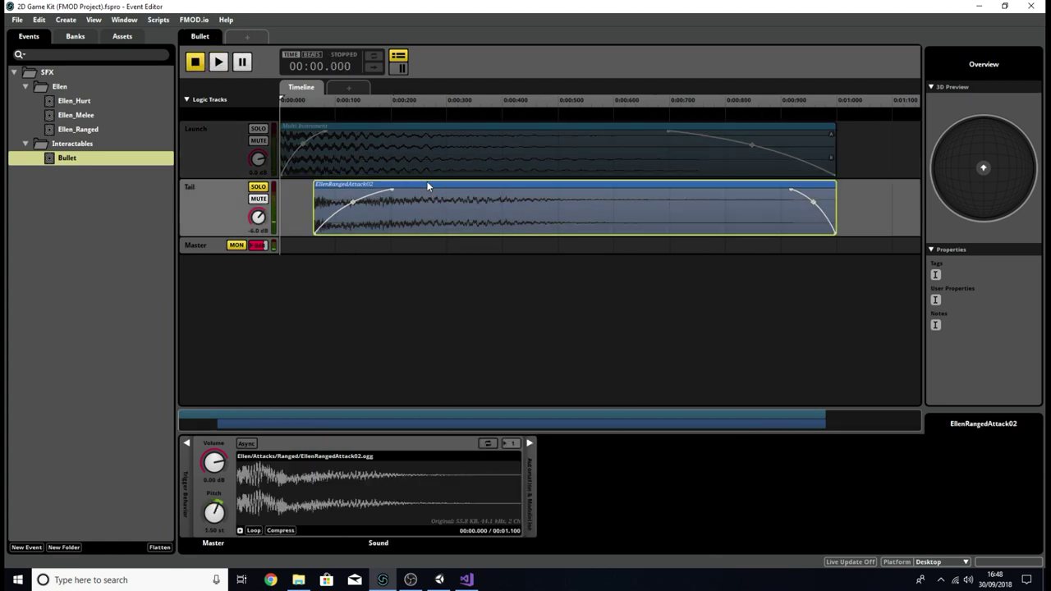
{"action": "left_click", "coordinate": [528, 443]}
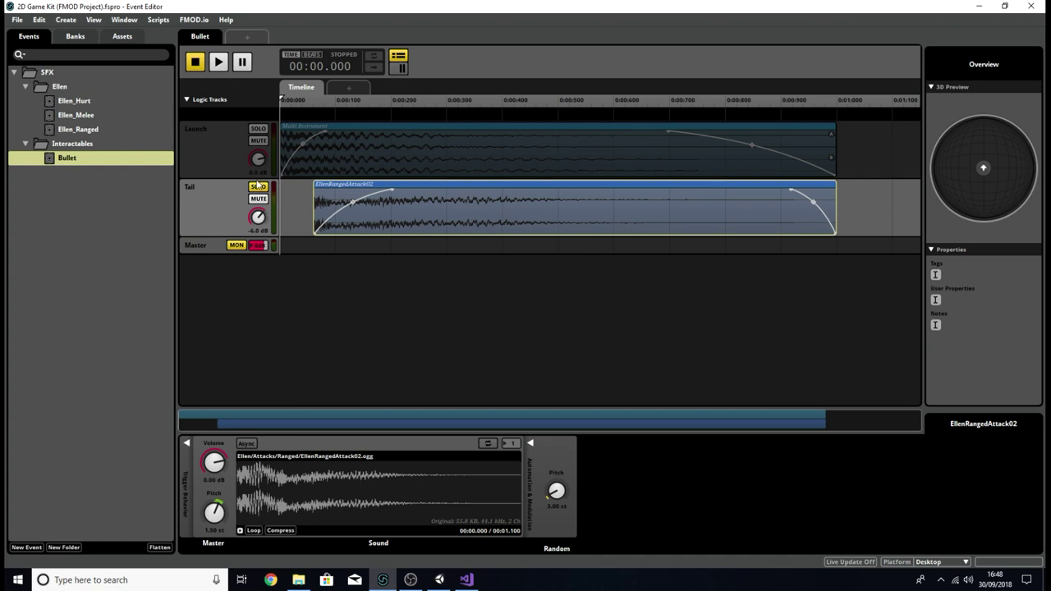
{"action": "left_click", "coordinate": [226, 67]}
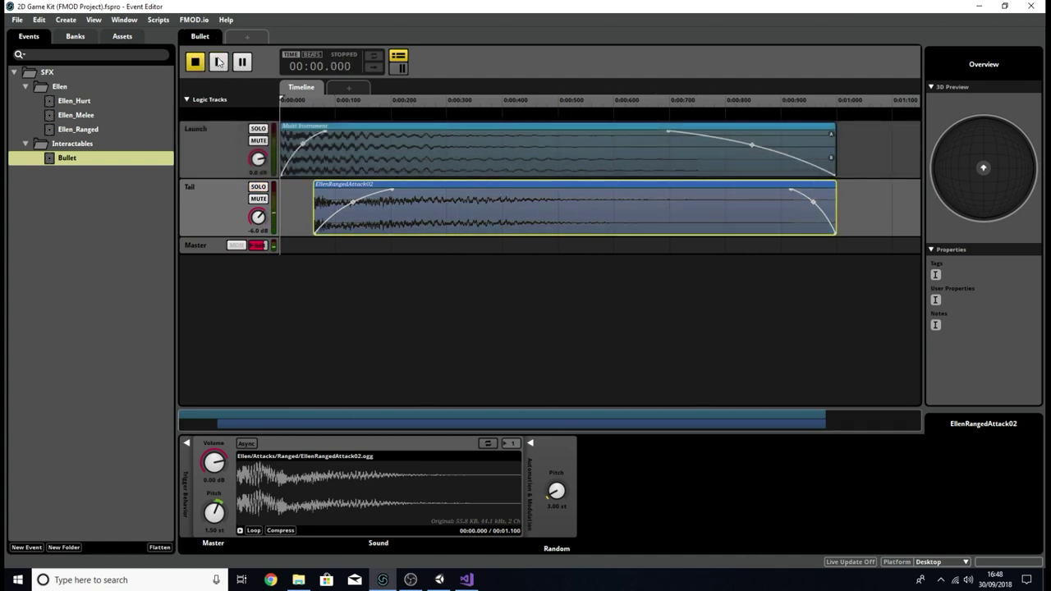
{"action": "left_click", "coordinate": [219, 62]}
{"action": "left_click", "coordinate": [218, 62]}
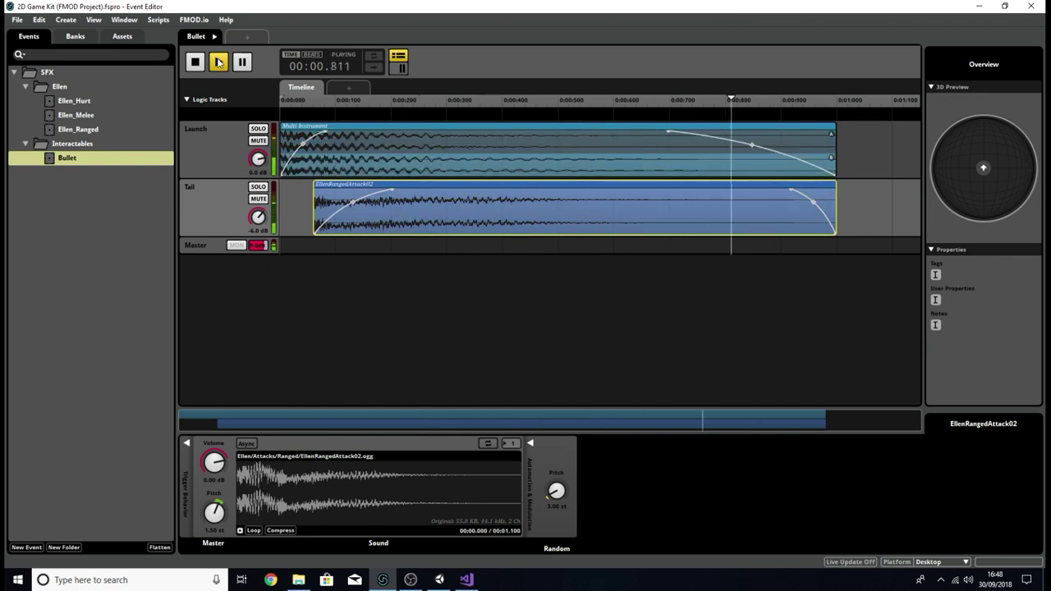
{"action": "left_click", "coordinate": [219, 62]}
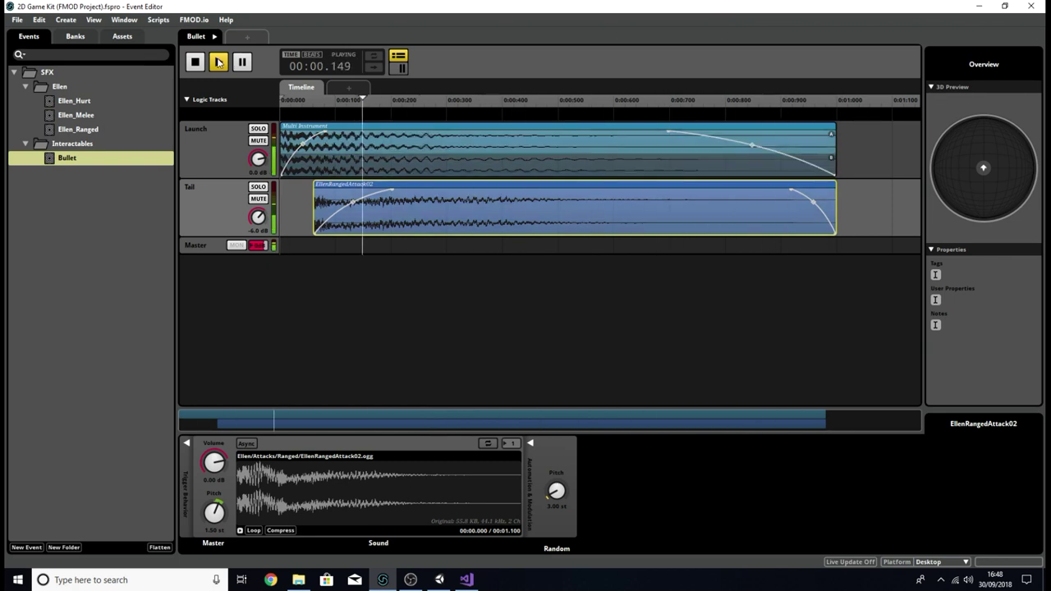
- Show the Bullet event's Master bus effects and compare it with Ellen_Ranged
{"action": "left_click", "coordinate": [208, 244]}
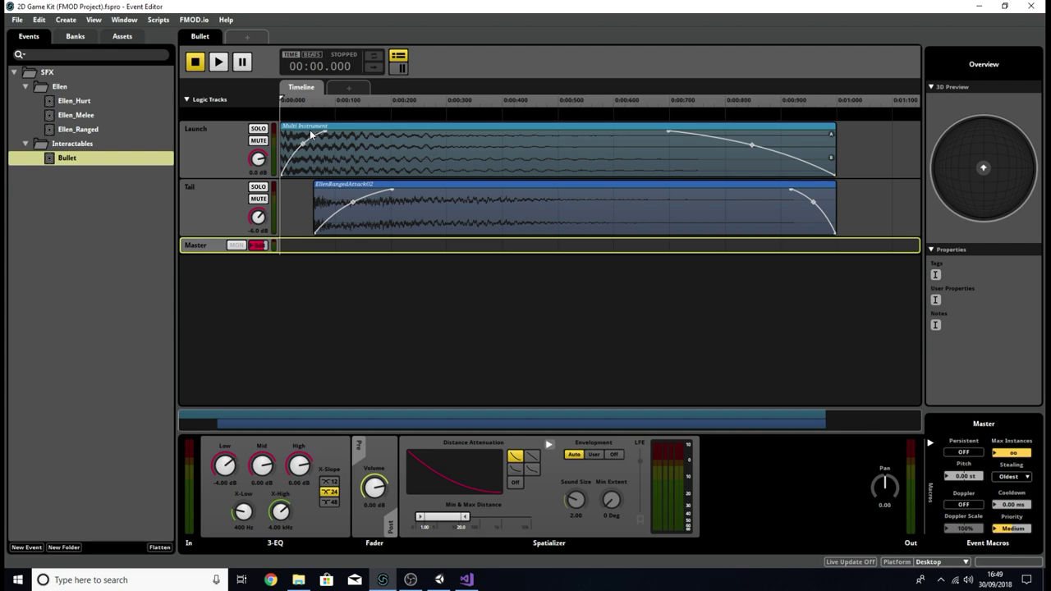
{"action": "left_click", "coordinate": [82, 129]}
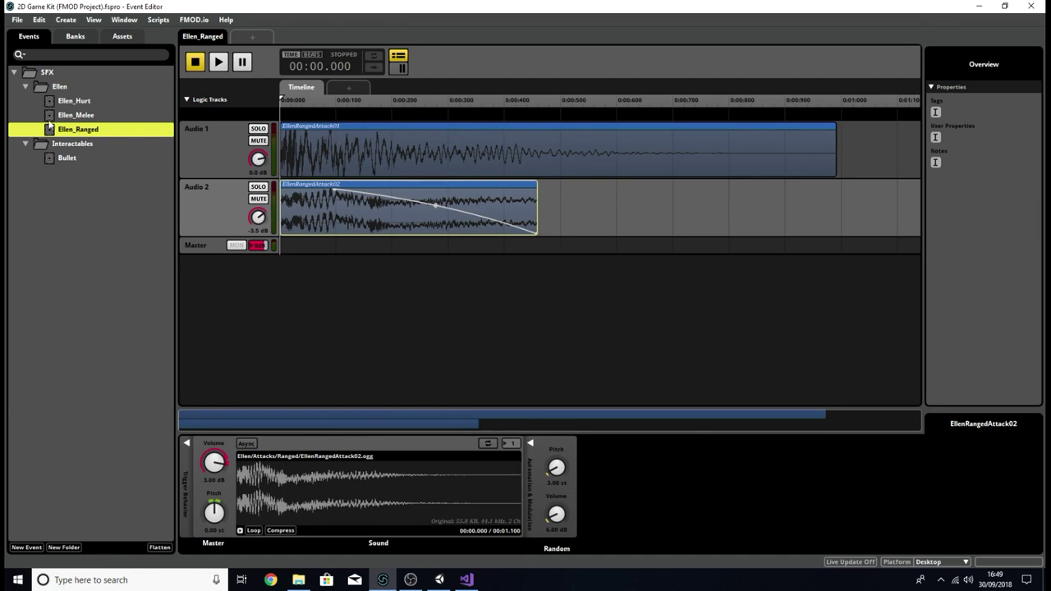
{"action": "left_click", "coordinate": [68, 161]}
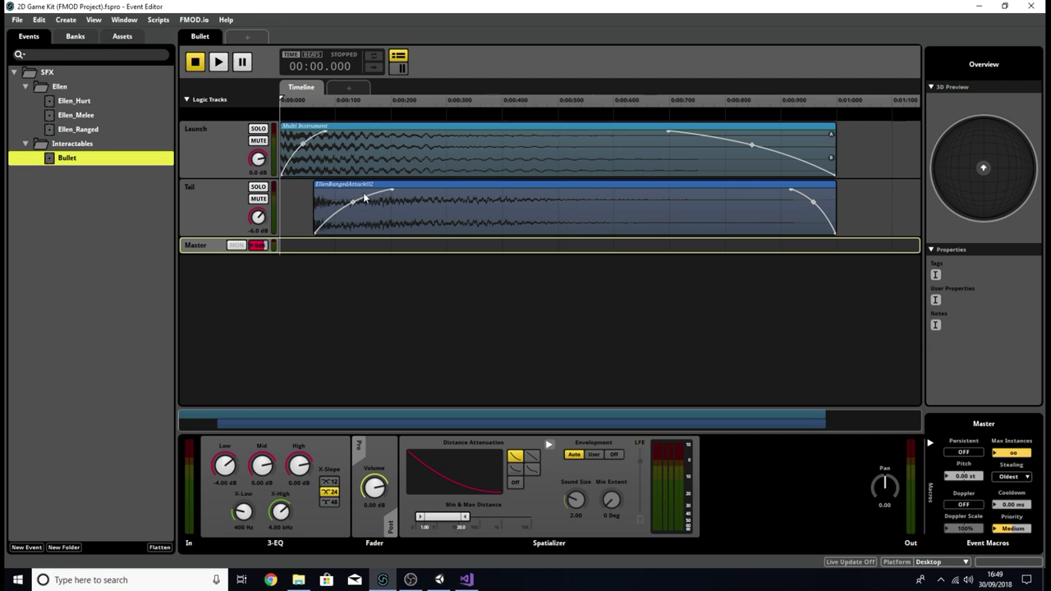
{"action": "left_click", "coordinate": [87, 131]}
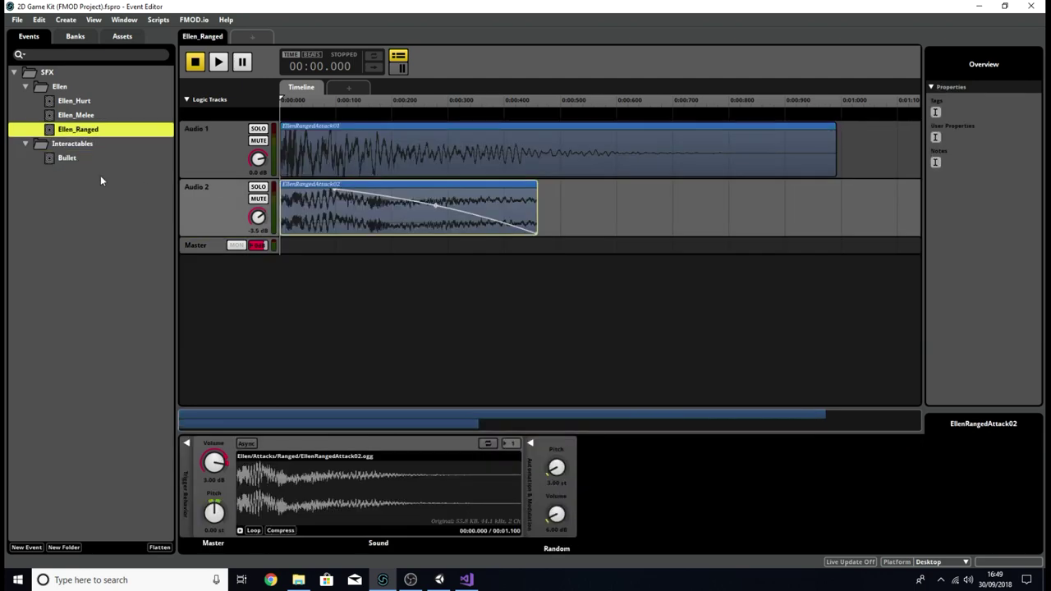
{"action": "left_click", "coordinate": [65, 159]}
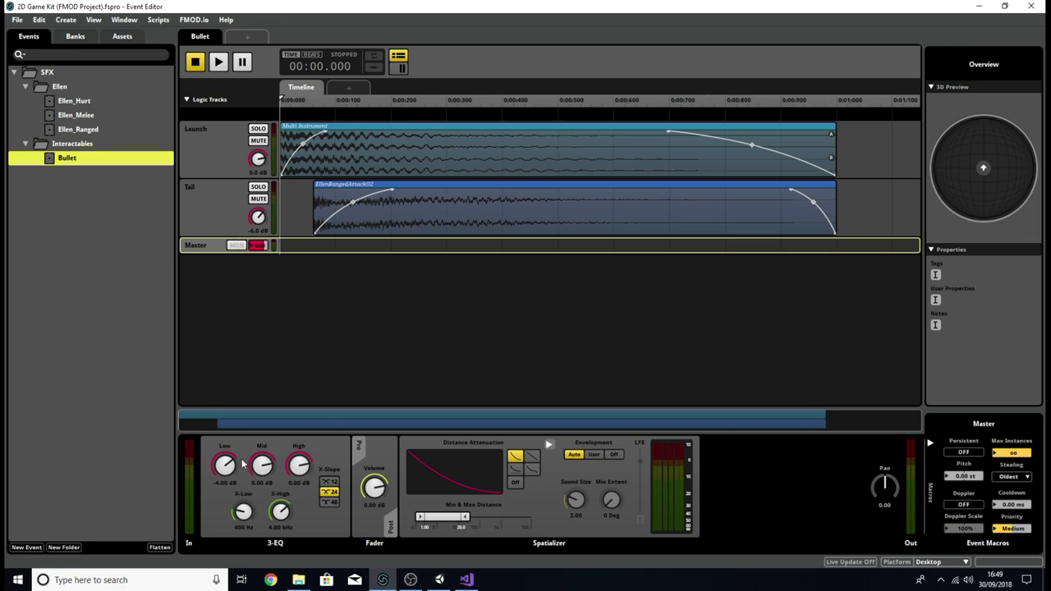
- Play and stop Ellen_Ranged, then play the Bullet event
{"action": "left_click", "coordinate": [82, 129]}
{"action": "left_click", "coordinate": [218, 62]}
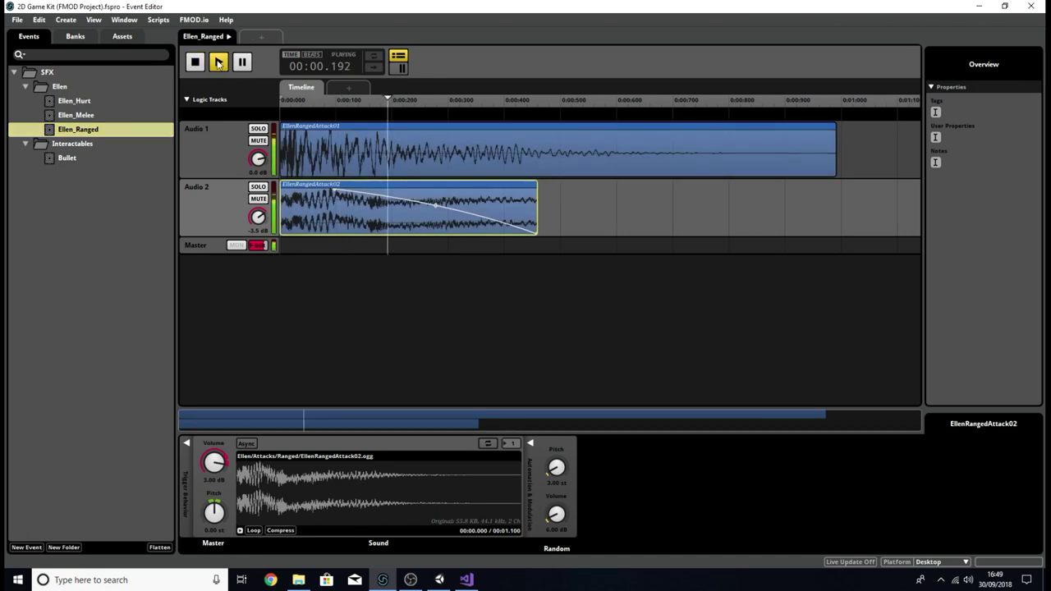
{"action": "left_click", "coordinate": [194, 63]}
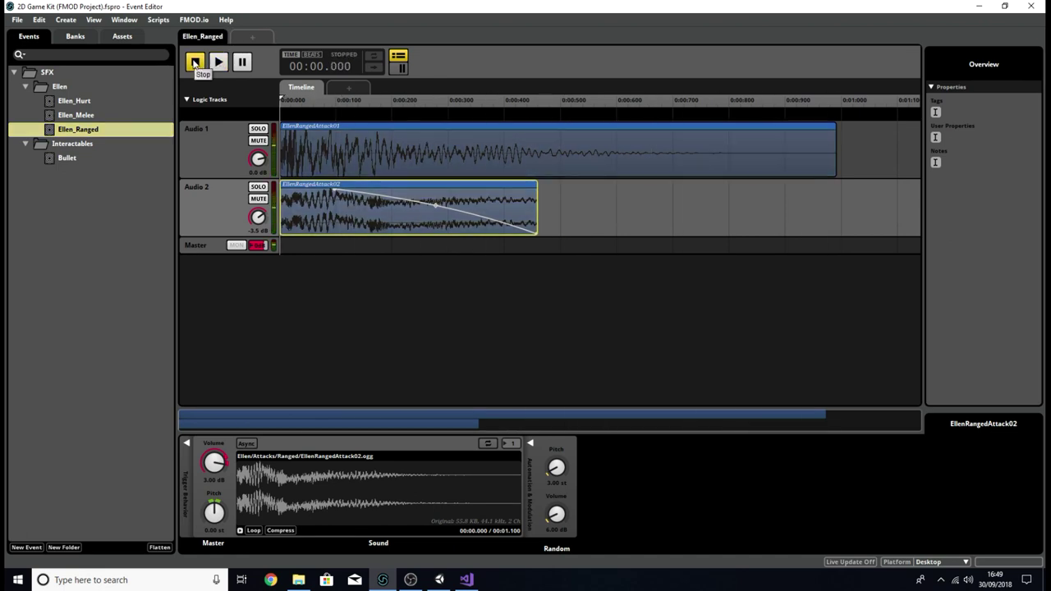
{"action": "left_click", "coordinate": [67, 157]}
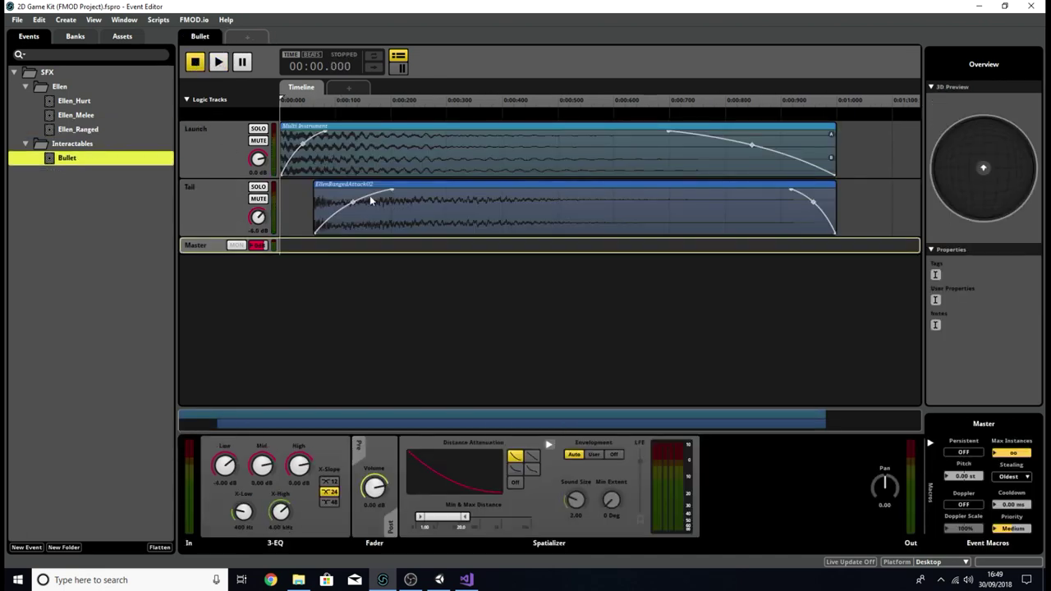
{"action": "left_click", "coordinate": [217, 62]}
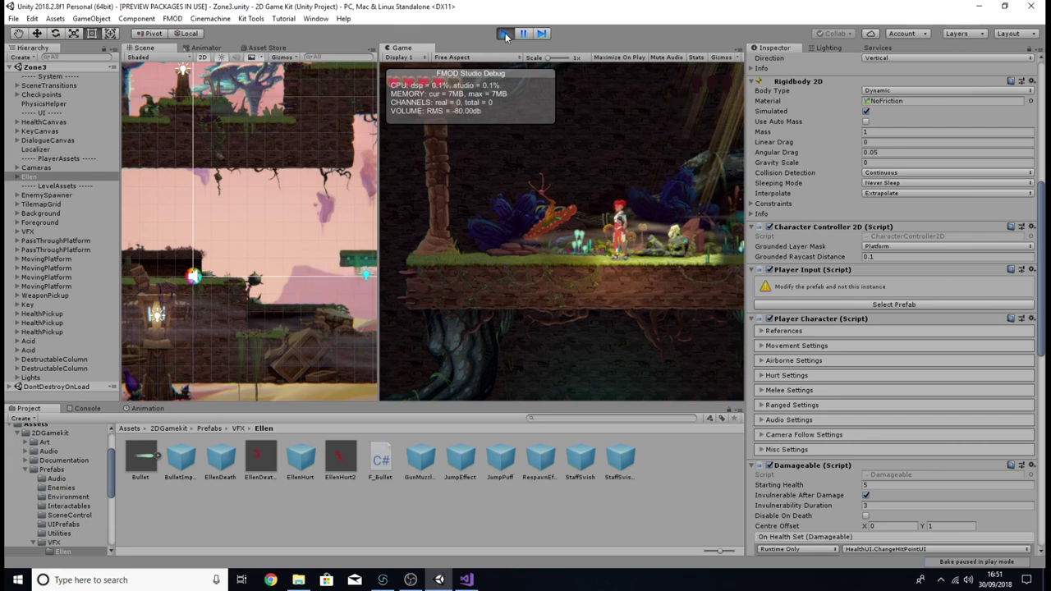
- Walk Ellen left and right along the platform and fire three shots in both directions
{"action": "key", "text": "d"}
{"action": "key", "text": "a"}
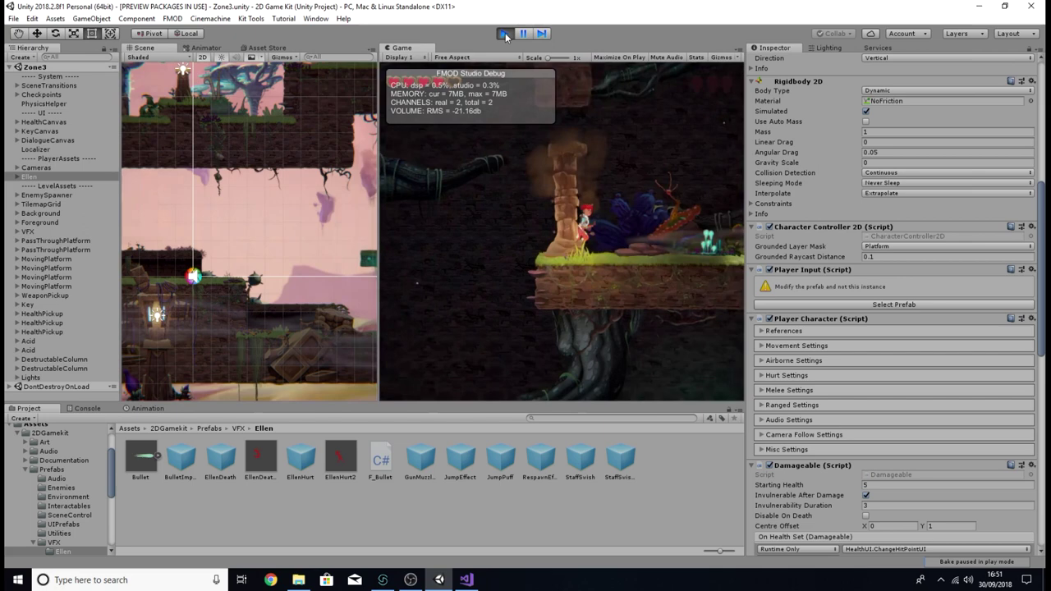
{"action": "key", "text": "d"}
{"action": "key", "text": "a"}
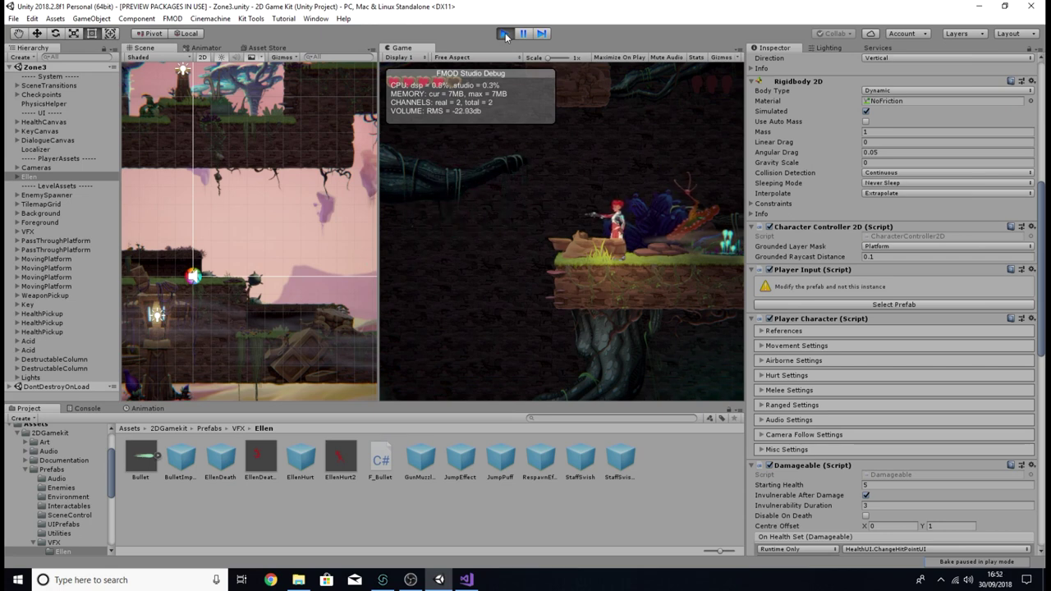
{"action": "key", "text": "o"}
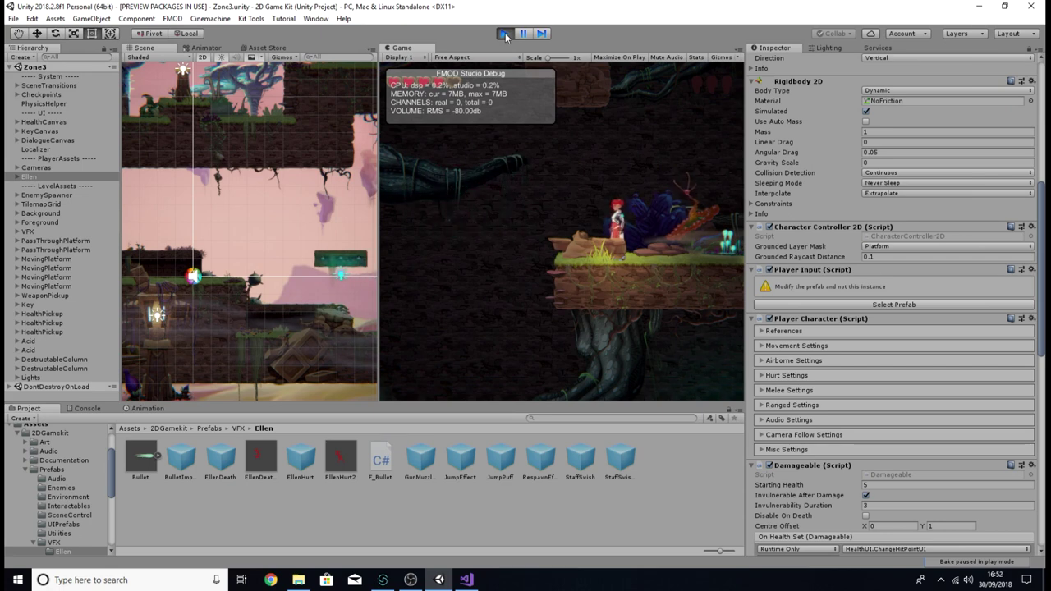
{"action": "key", "text": "a"}
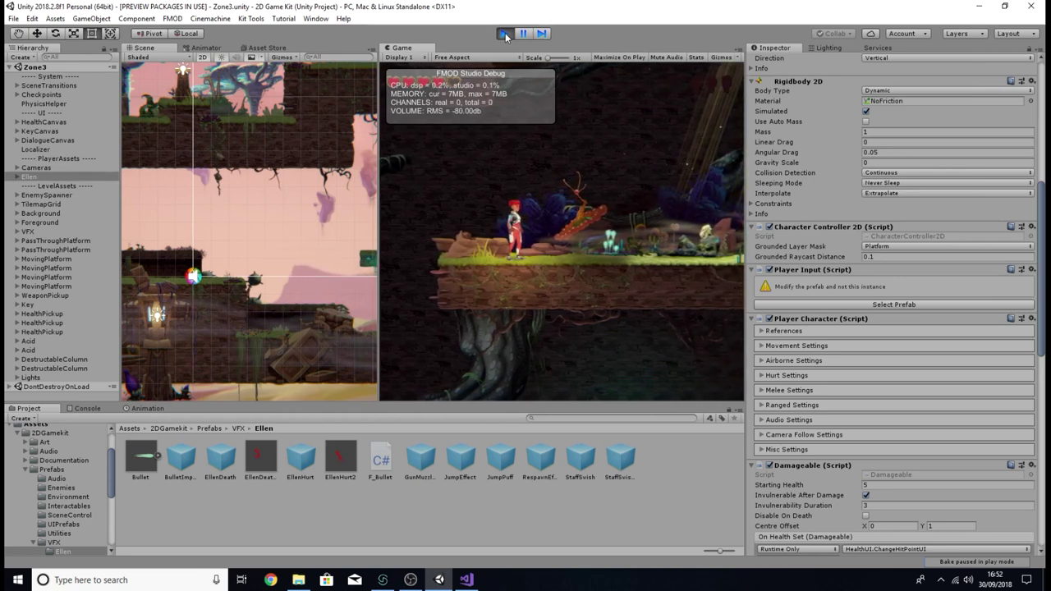
{"action": "key", "text": "o"}
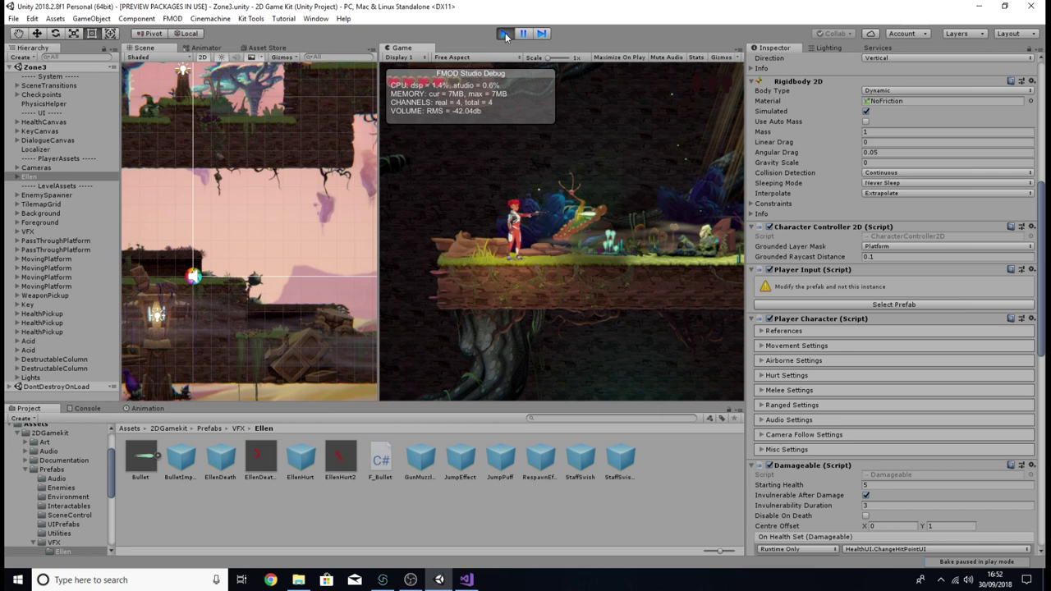
{"action": "key", "text": "o"}
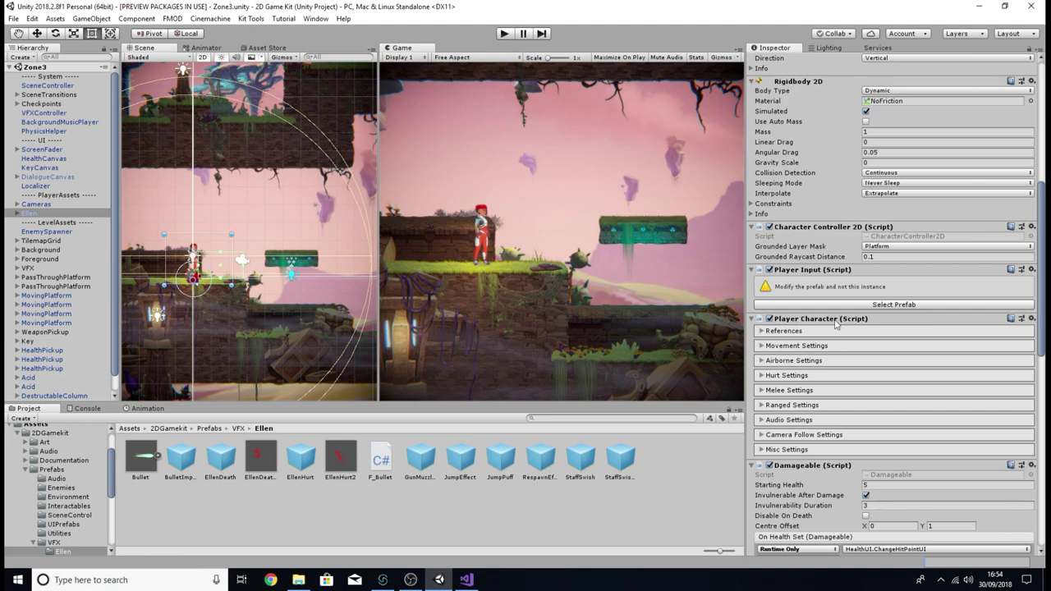
- Select the rangedAttackAudioPlayer field on line 51 and locate its PlayRandomSound call in SpawnBullet
{"action": "left_click", "coordinate": [466, 579]}
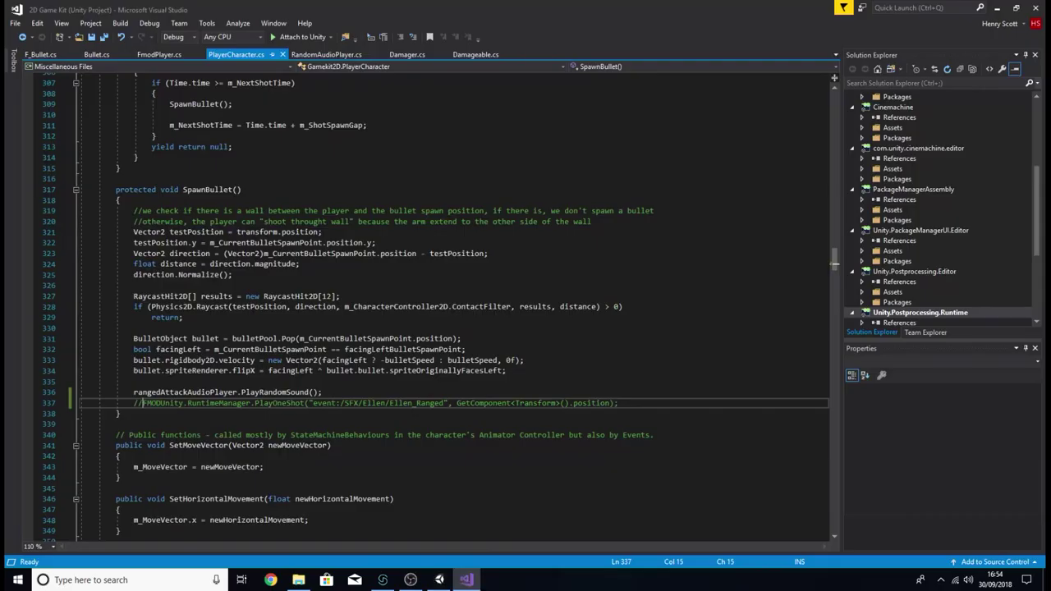
{"action": "scroll", "coordinate": [739, 317], "scroll_direction": "up", "scroll_amount": 4}
{"action": "left_click_drag", "start_coordinate": [835, 245], "coordinate": [834, 98]}
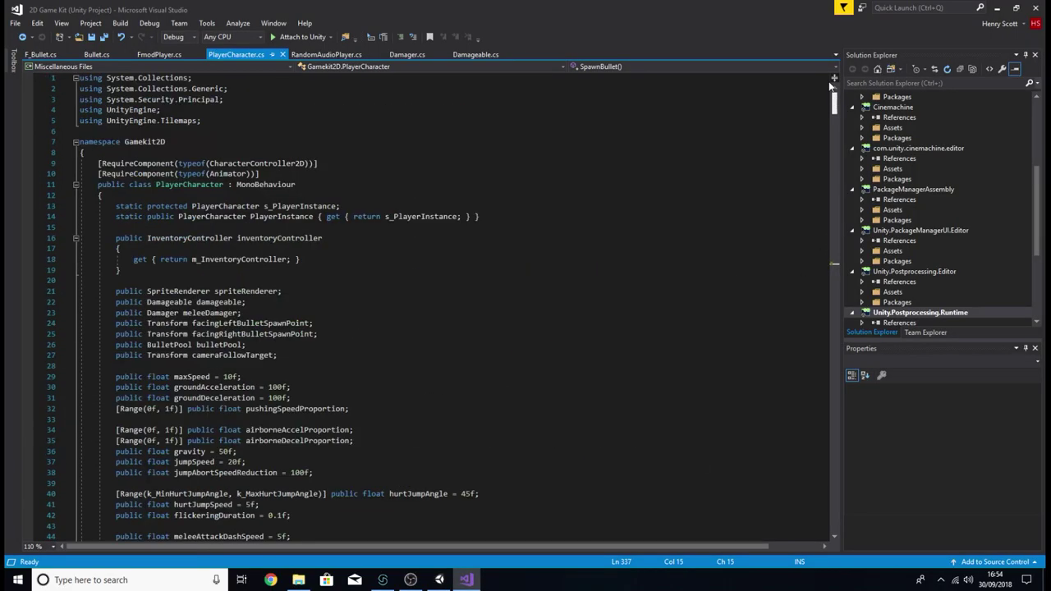
{"action": "scroll", "coordinate": [285, 137], "scroll_direction": "down", "scroll_amount": 8}
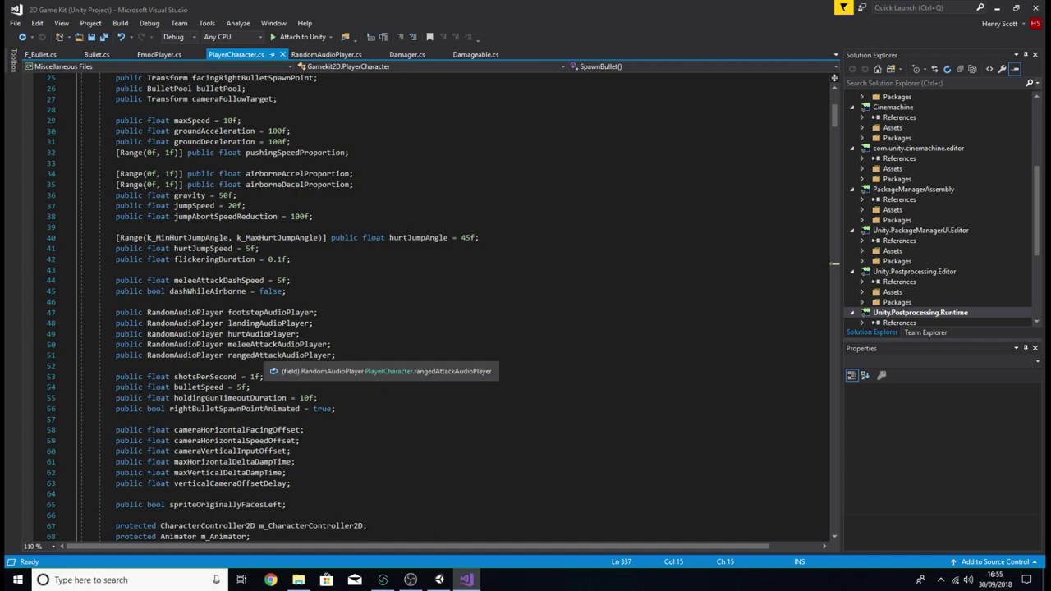
{"action": "double_click", "coordinate": [279, 355]}
{"action": "scroll", "coordinate": [666, 251], "scroll_direction": "down", "scroll_amount": 20}
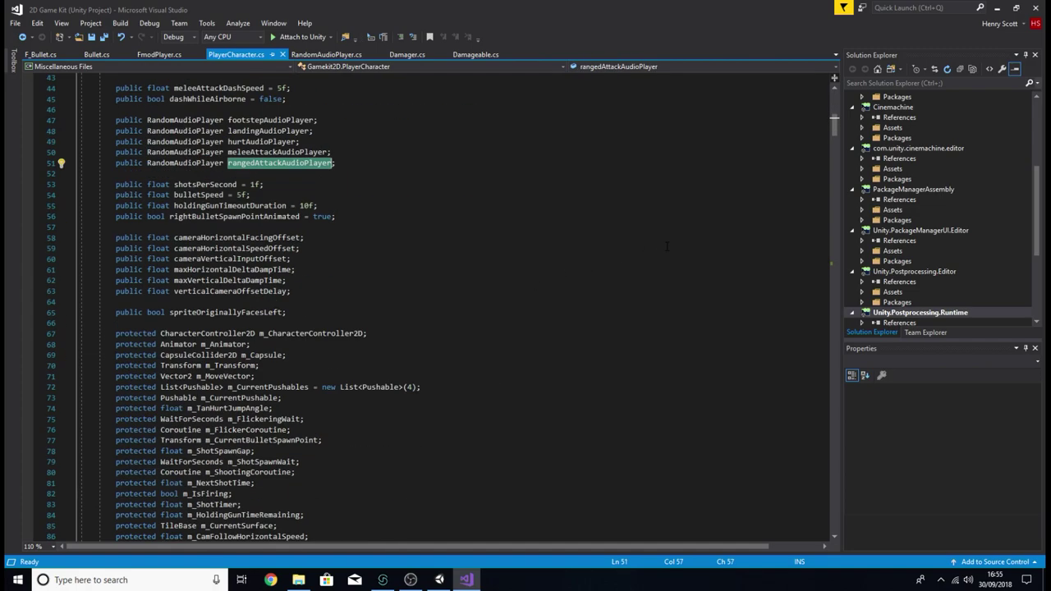
{"action": "scroll", "coordinate": [666, 250], "scroll_direction": "up", "scroll_amount": 14}
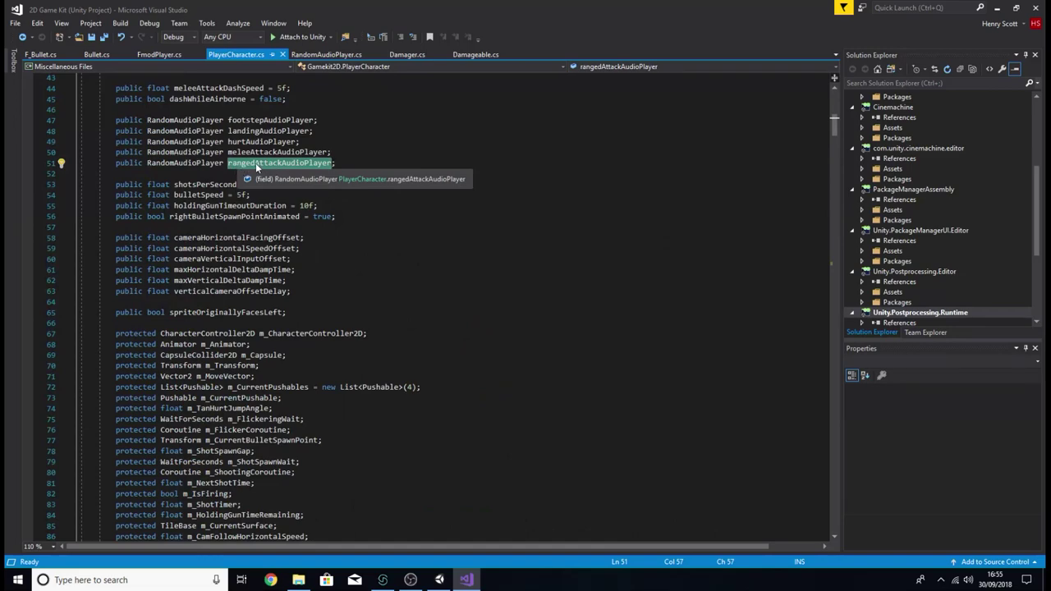
{"action": "scroll", "coordinate": [289, 163], "scroll_direction": "down", "scroll_amount": 20}
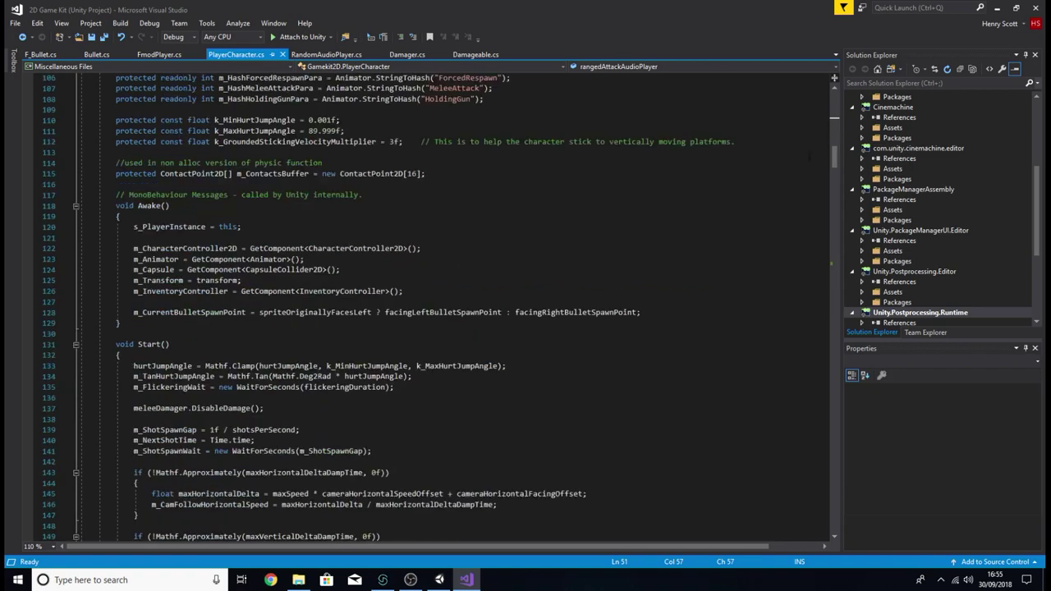
{"action": "scroll", "coordinate": [427, 303], "scroll_direction": "down", "scroll_amount": 20}
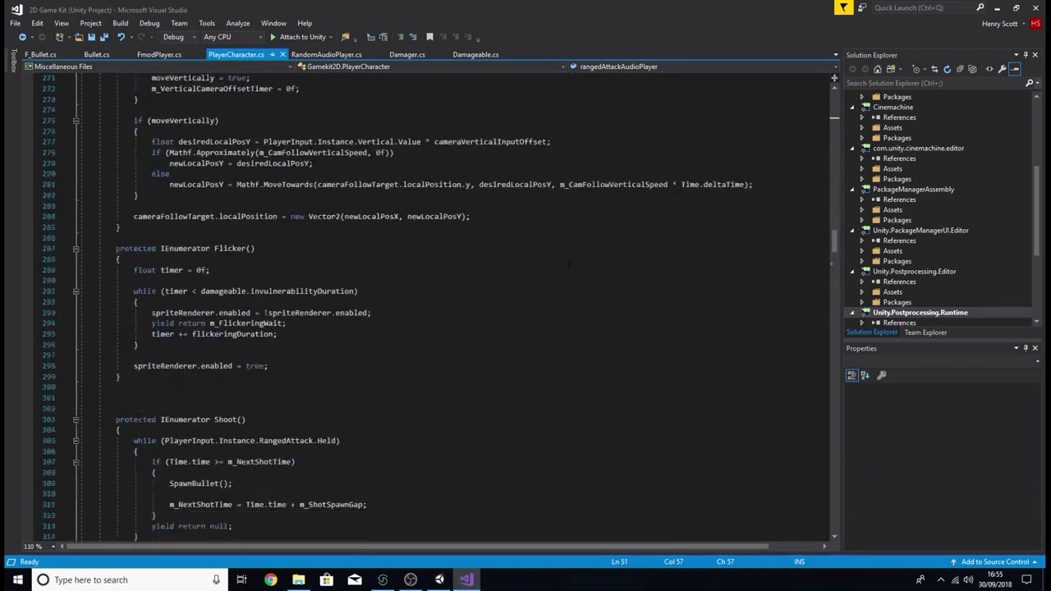
{"action": "scroll", "coordinate": [427, 304], "scroll_direction": "up", "scroll_amount": 5}
{"action": "scroll", "coordinate": [427, 303], "scroll_direction": "down", "scroll_amount": 1}
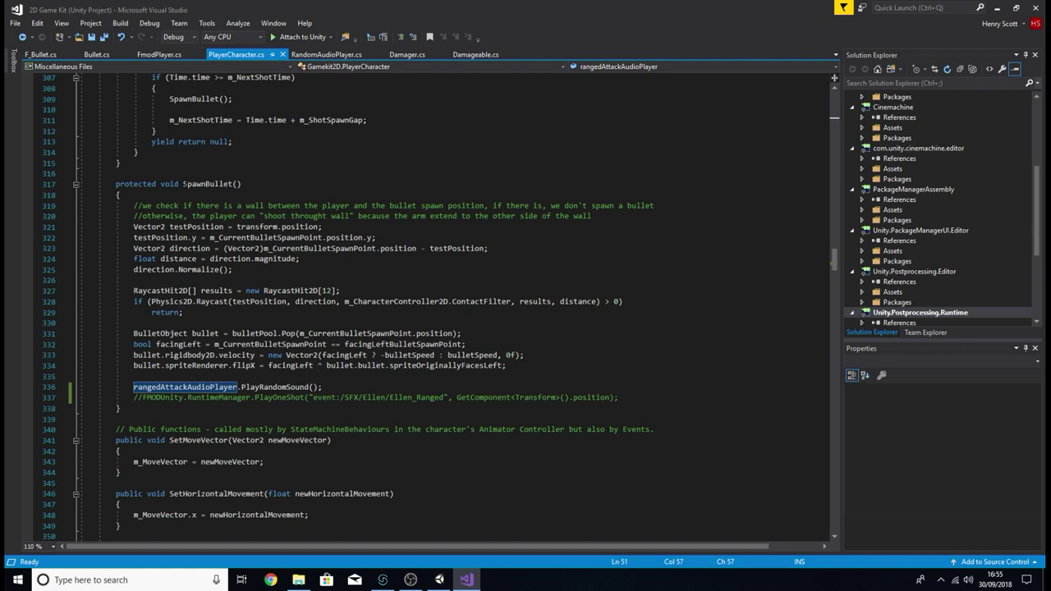
- Comment out rangedAttackAudioPlayer.PlayRandomSound() and uncomment the FMOD PlayOneShot Ellen_Ranged line
{"action": "left_click", "coordinate": [133, 386]}
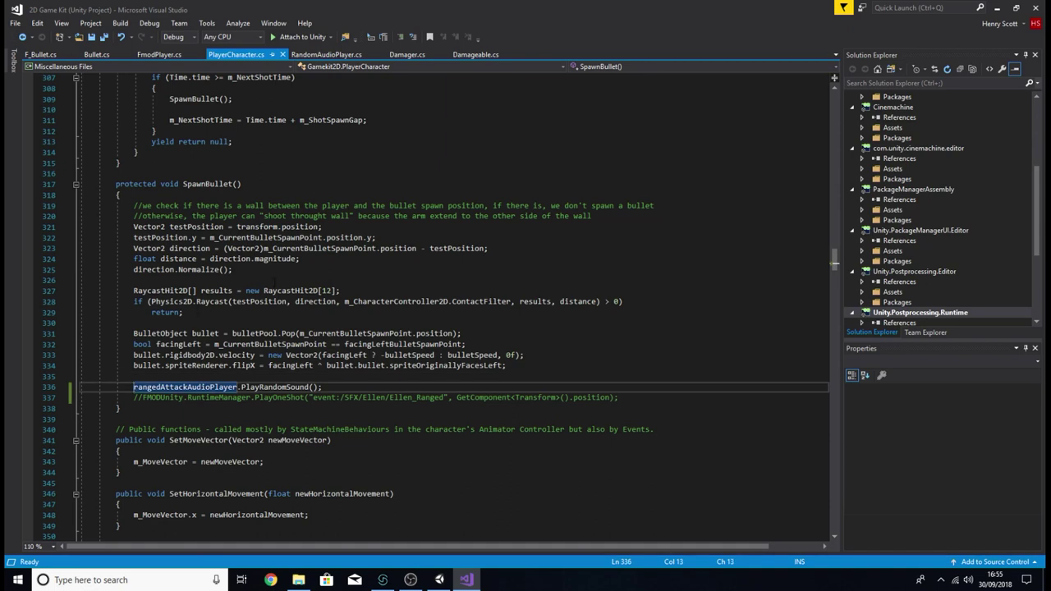
{"action": "type", "text": "//"}
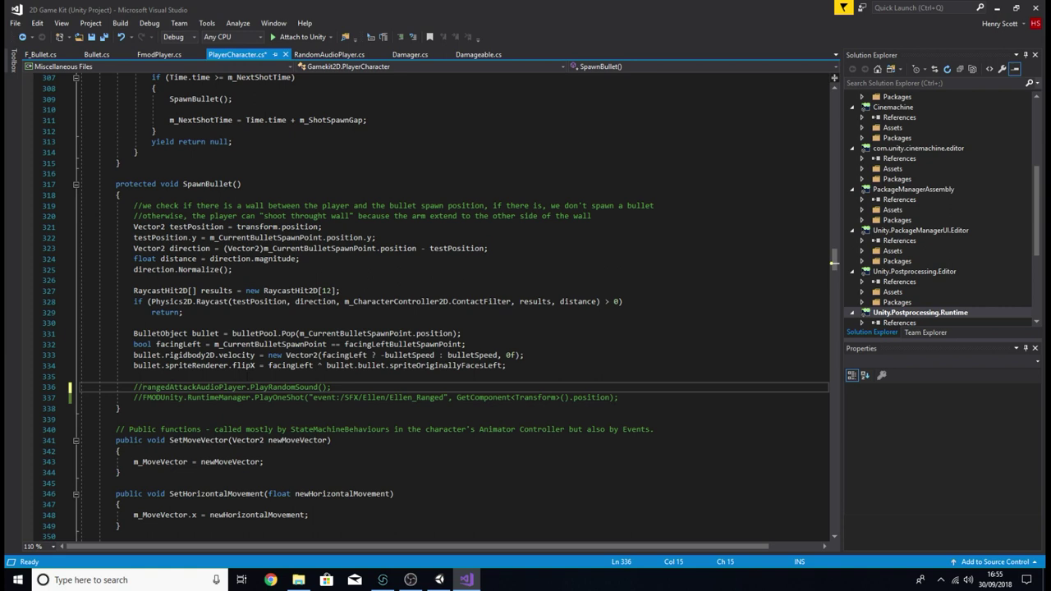
{"action": "key", "text": "Down"}
{"action": "key", "text": "BackSpace"}
{"action": "key", "text": "BackSpace"}
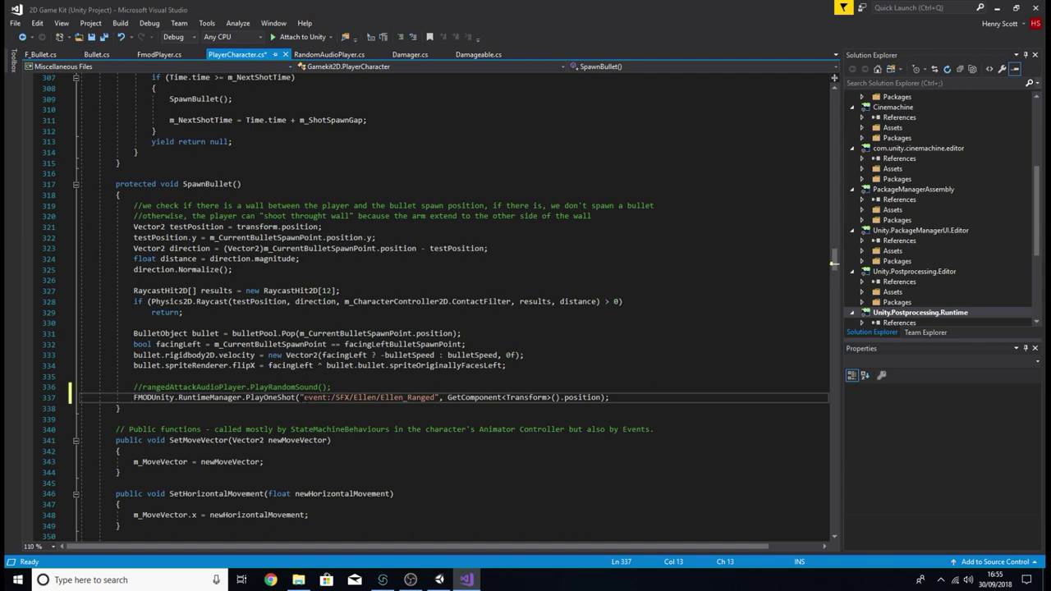
- Bring Unity forward and open the FMOD Studio settings
{"action": "left_click", "coordinate": [439, 579]}
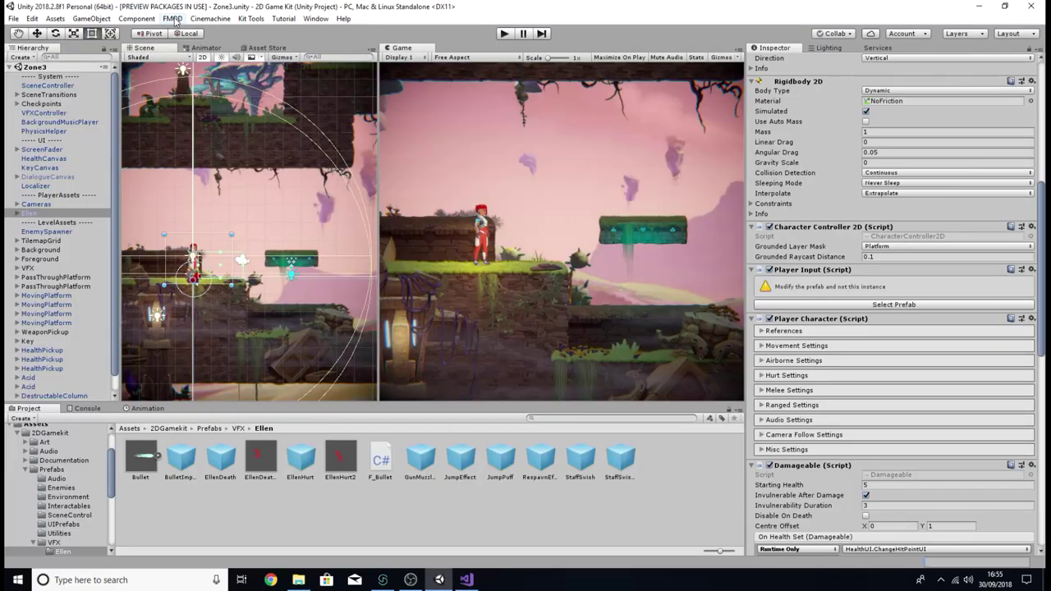
{"action": "left_click", "coordinate": [174, 20]}
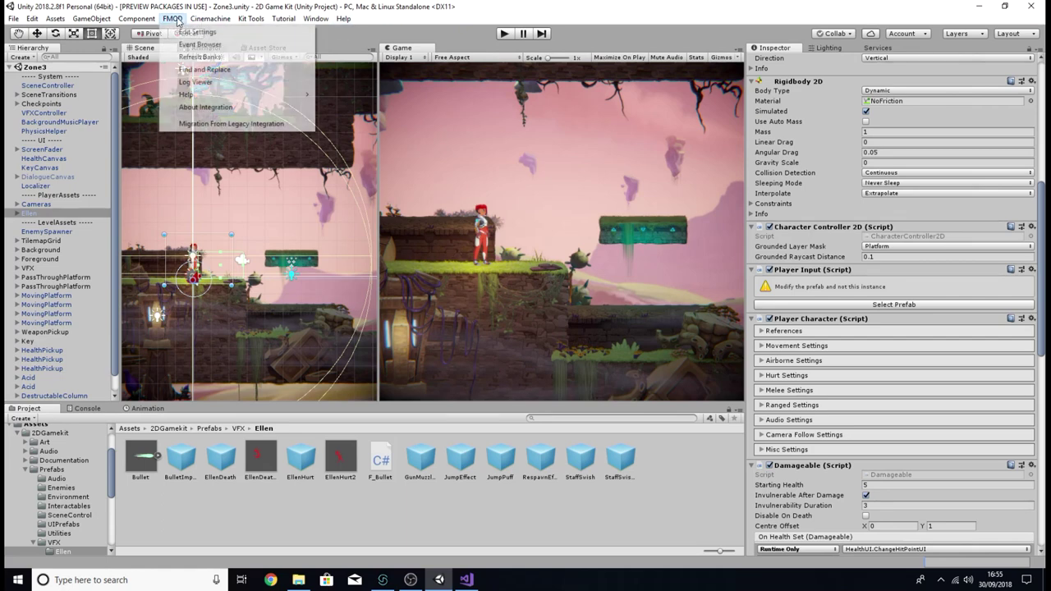
{"action": "left_click", "coordinate": [187, 33]}
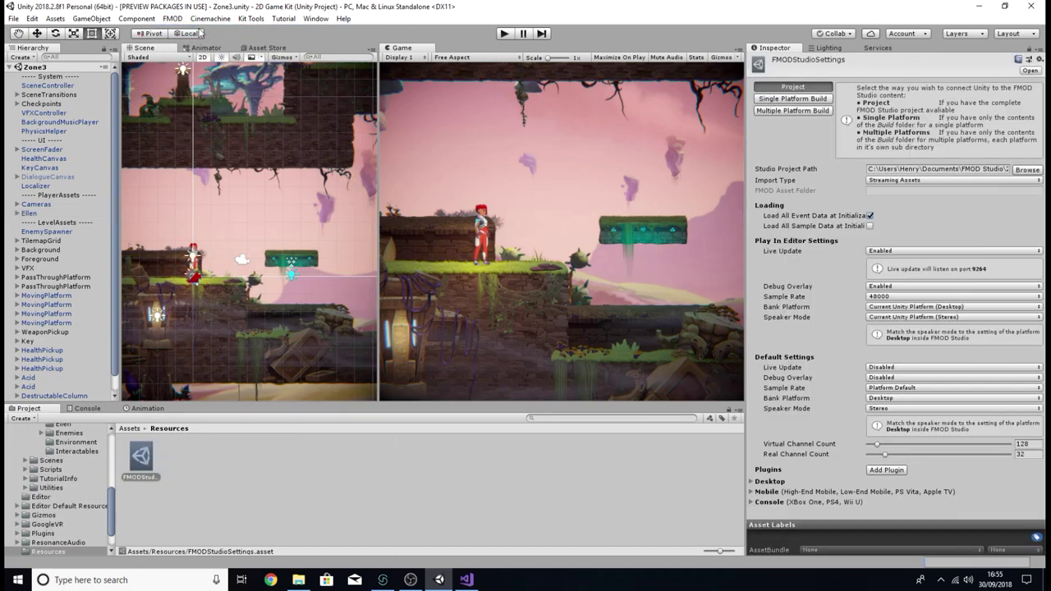
- In the FMOD Event Browser, expand Events > SFX > Ellen and check Ellen_Ranged's path
{"action": "left_click", "coordinate": [174, 18]}
{"action": "left_click", "coordinate": [193, 43]}
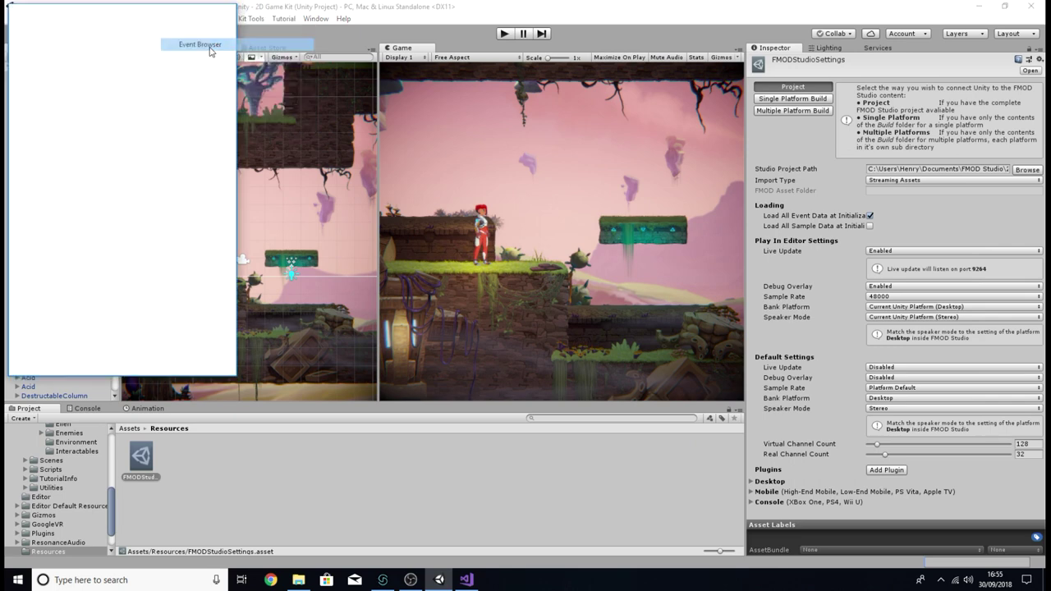
{"action": "left_click", "coordinate": [25, 36]}
{"action": "left_click", "coordinate": [34, 49]}
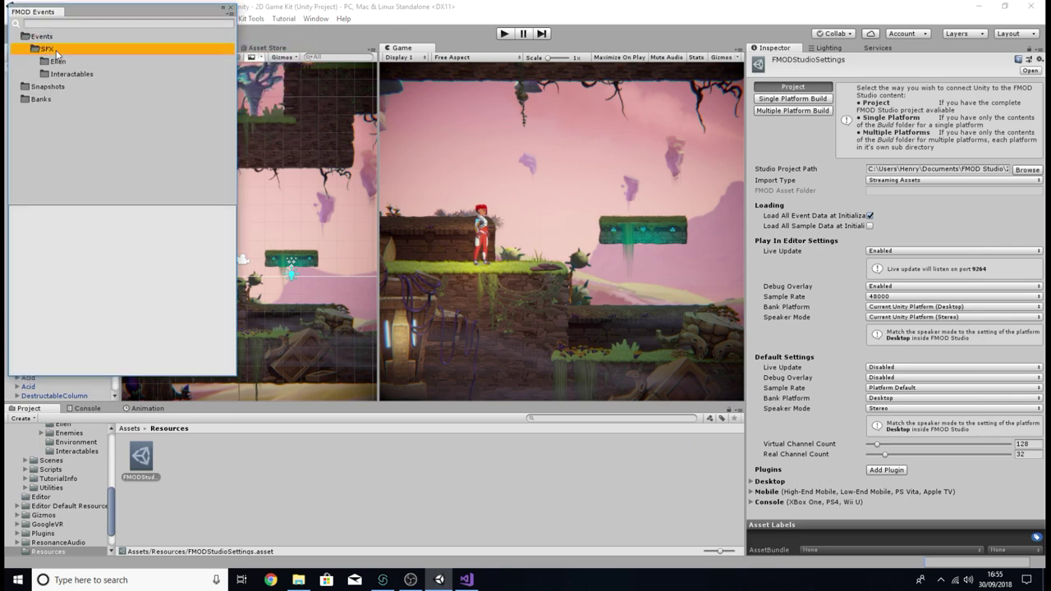
{"action": "left_click", "coordinate": [64, 63]}
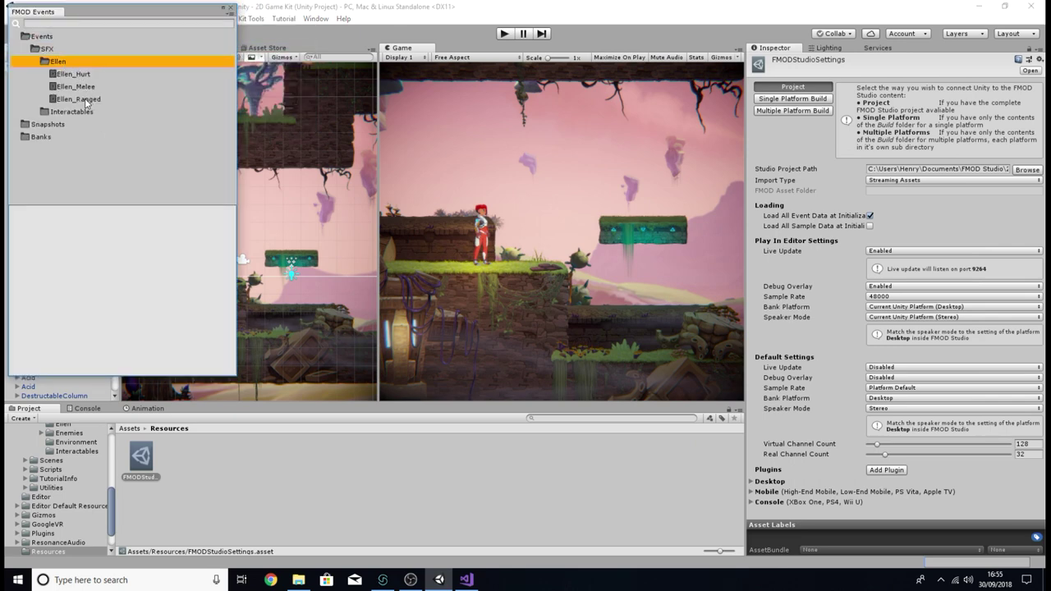
{"action": "left_click", "coordinate": [116, 101]}
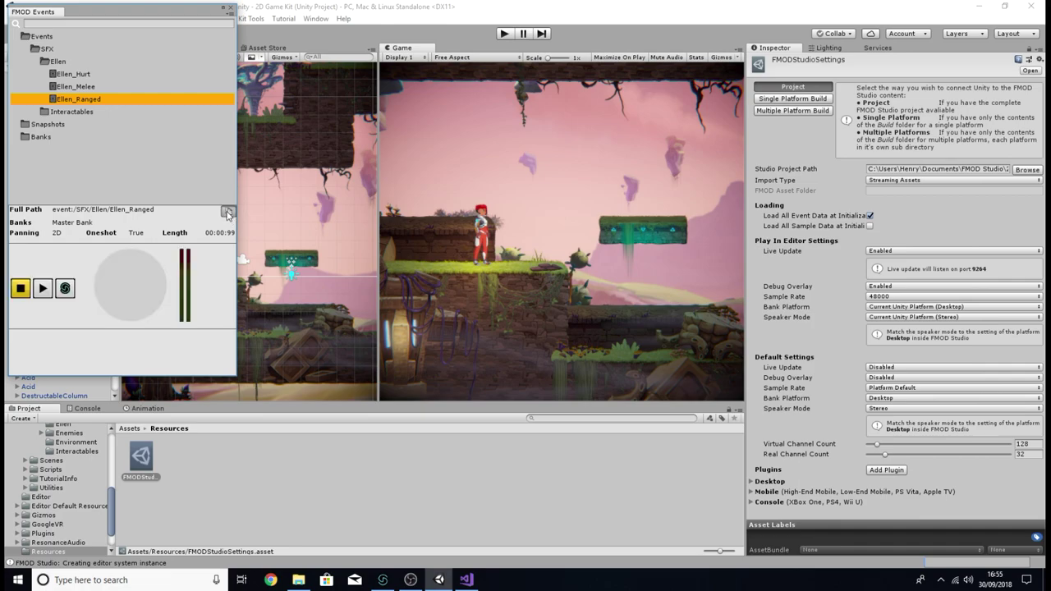
{"action": "left_click", "coordinate": [465, 580]}
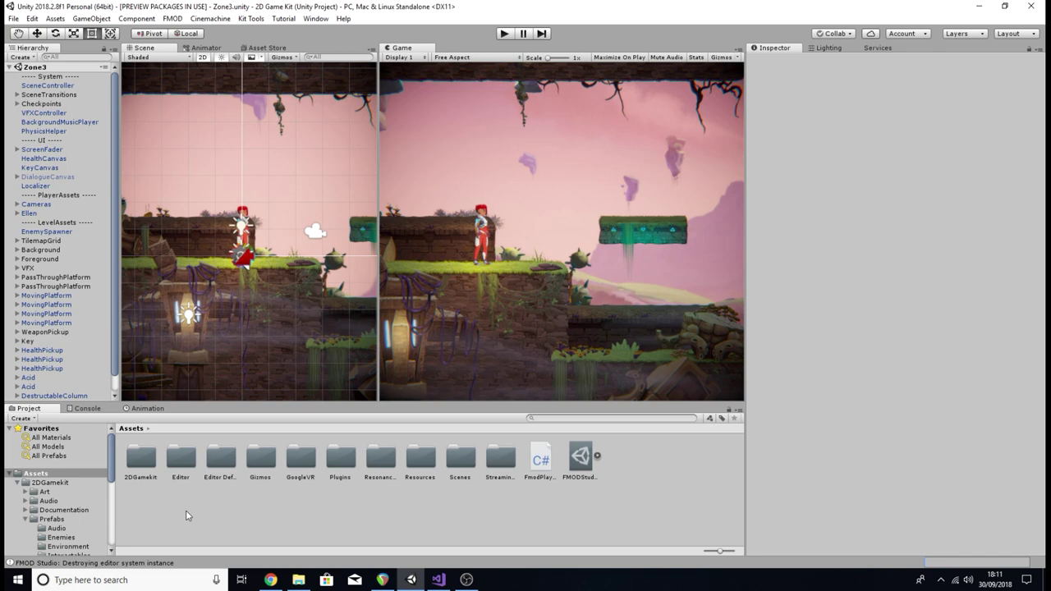
- Play Zone3, inspect the two Bullet(Clone) objects under Ellen, then stop the game
{"action": "left_click", "coordinate": [504, 33]}
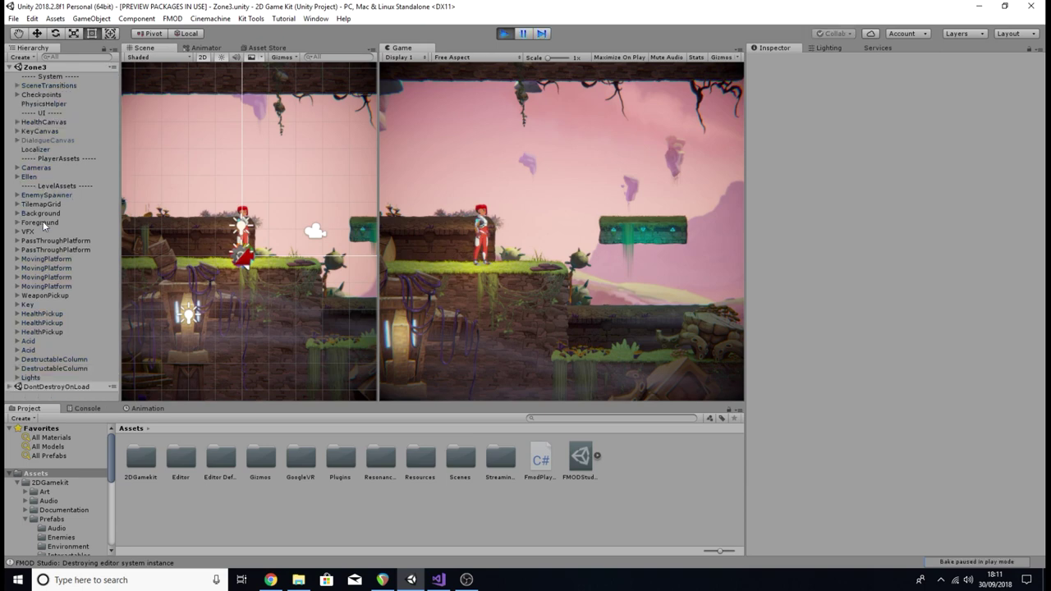
{"action": "left_click", "coordinate": [18, 178]}
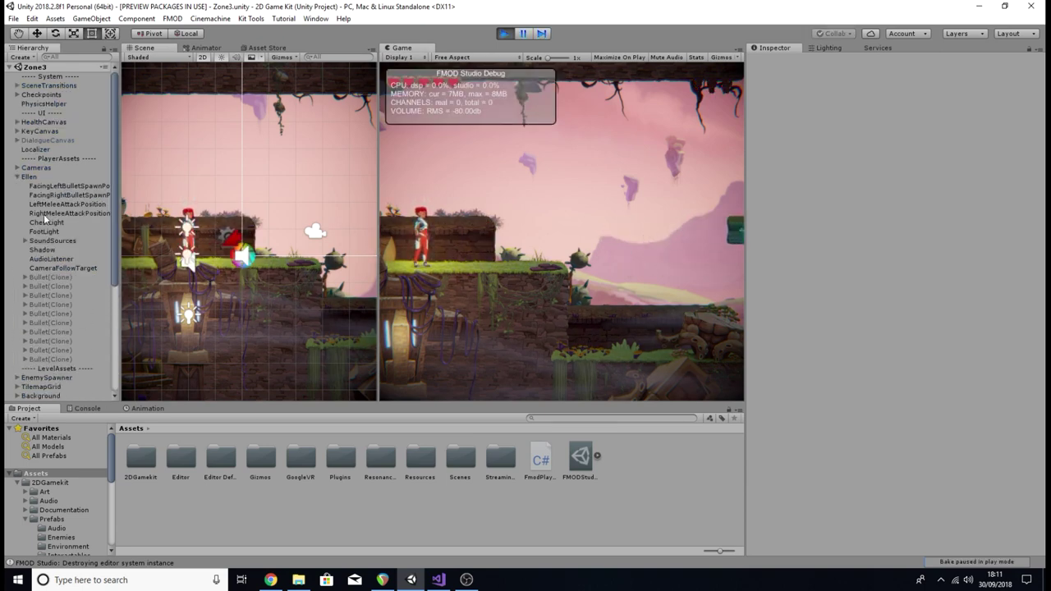
{"action": "left_click", "coordinate": [57, 277]}
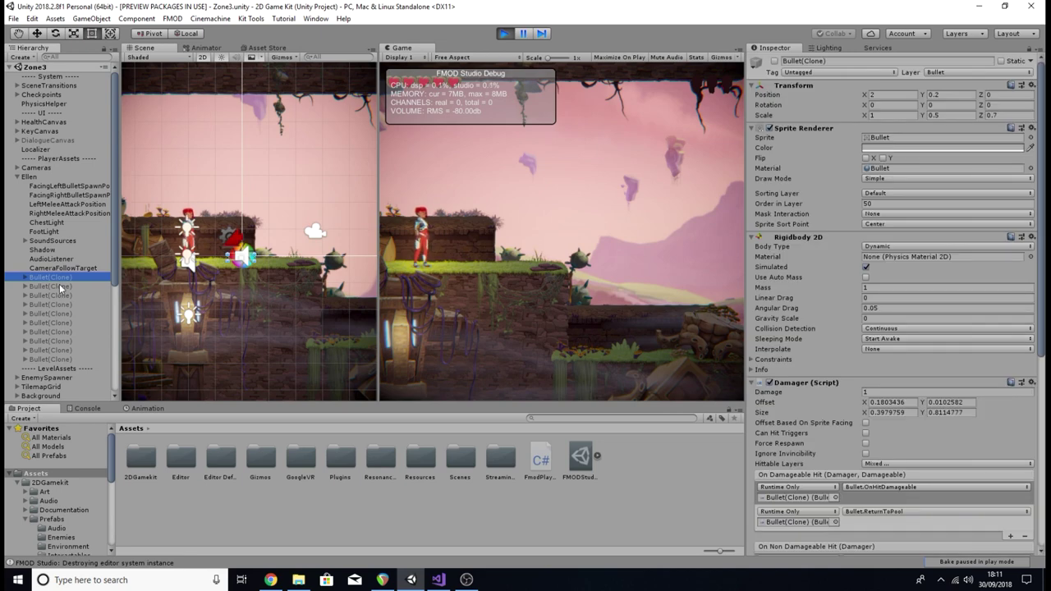
{"action": "left_click", "coordinate": [59, 284]}
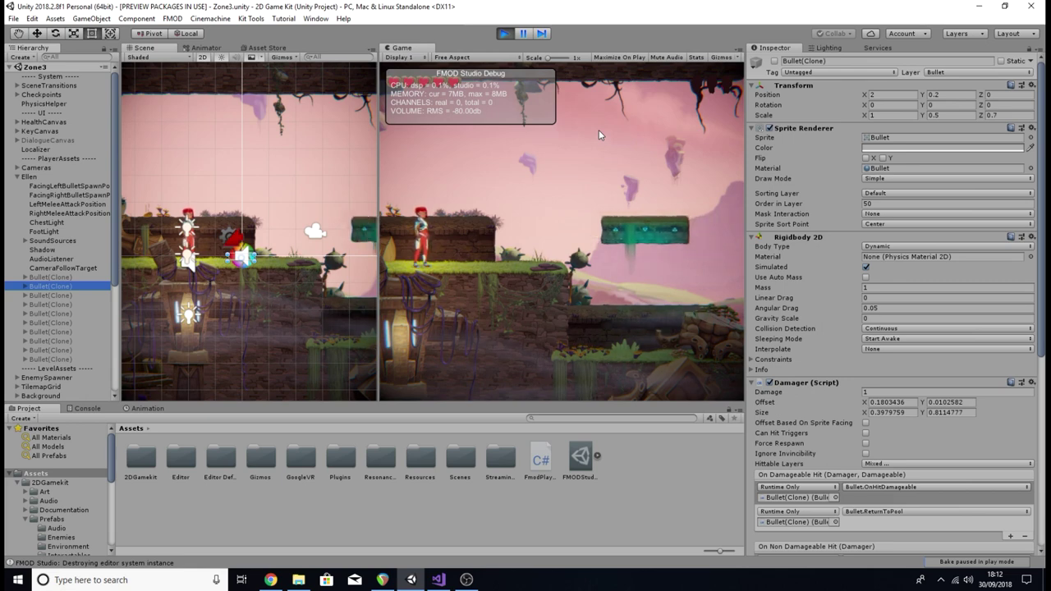
{"action": "left_click", "coordinate": [505, 33]}
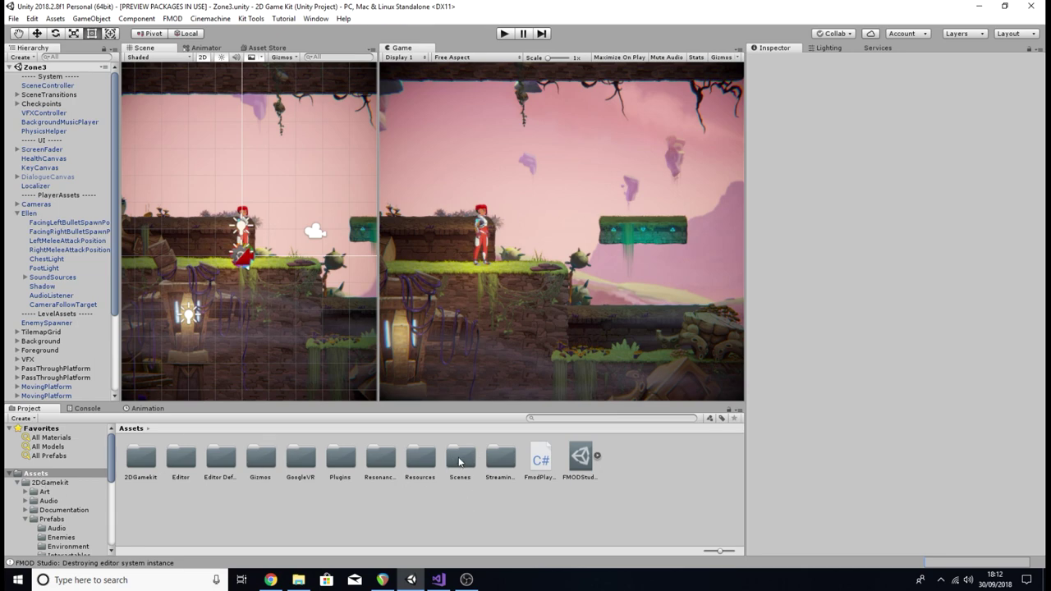
- Select the Bullet prefab in 2DGamekit/Prefabs/VFX/Ellen and open its Bullet script in Visual Studio
{"action": "left_click", "coordinate": [66, 483]}
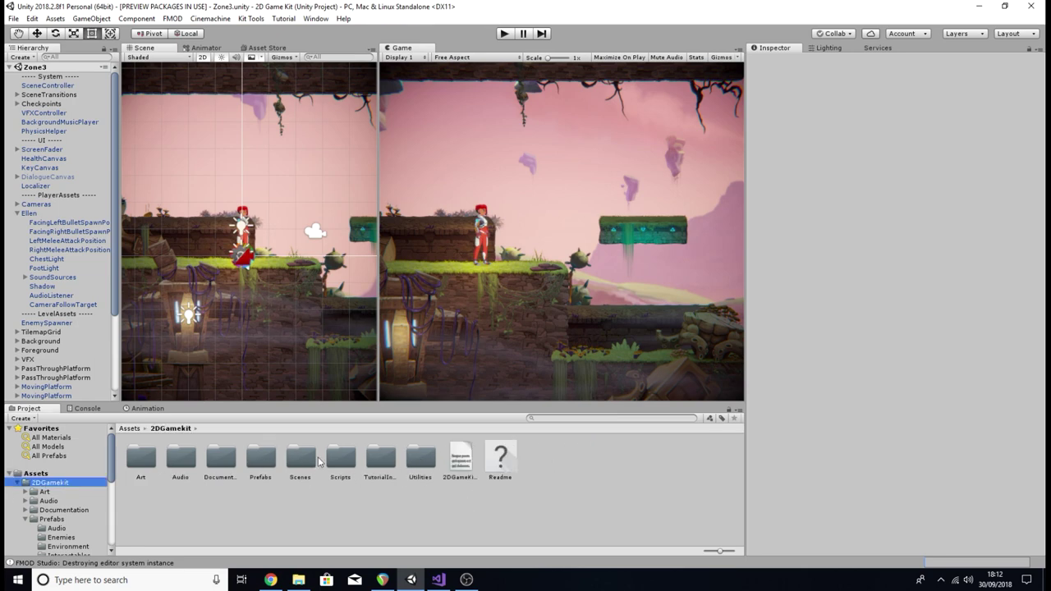
{"action": "left_click", "coordinate": [312, 461]}
{"action": "double_click", "coordinate": [260, 461]}
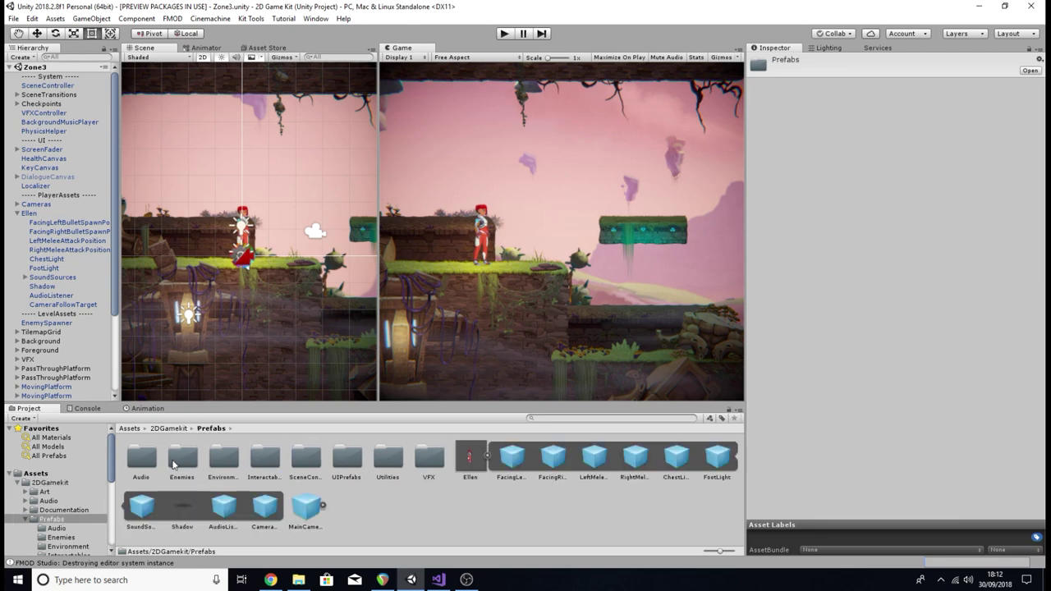
{"action": "double_click", "coordinate": [420, 458]}
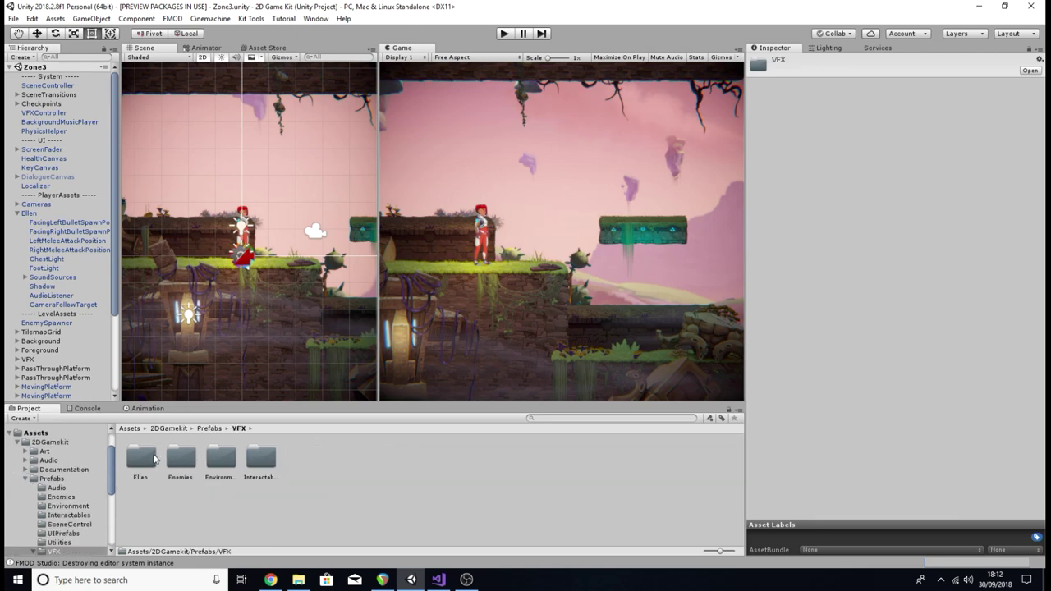
{"action": "double_click", "coordinate": [152, 458]}
{"action": "left_click", "coordinate": [145, 458]}
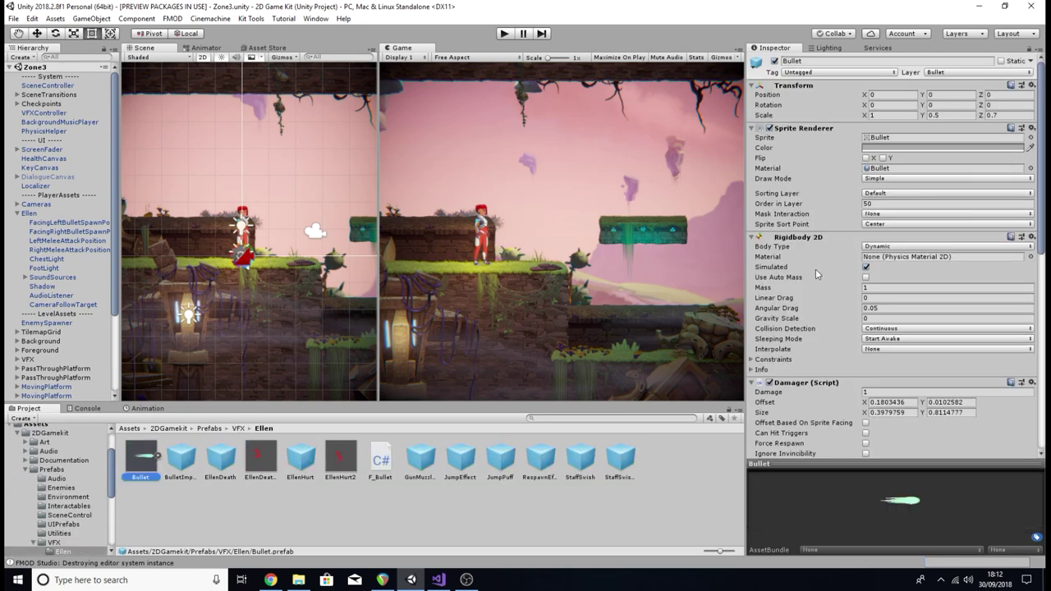
{"action": "scroll", "coordinate": [837, 374], "scroll_direction": "down", "scroll_amount": 10}
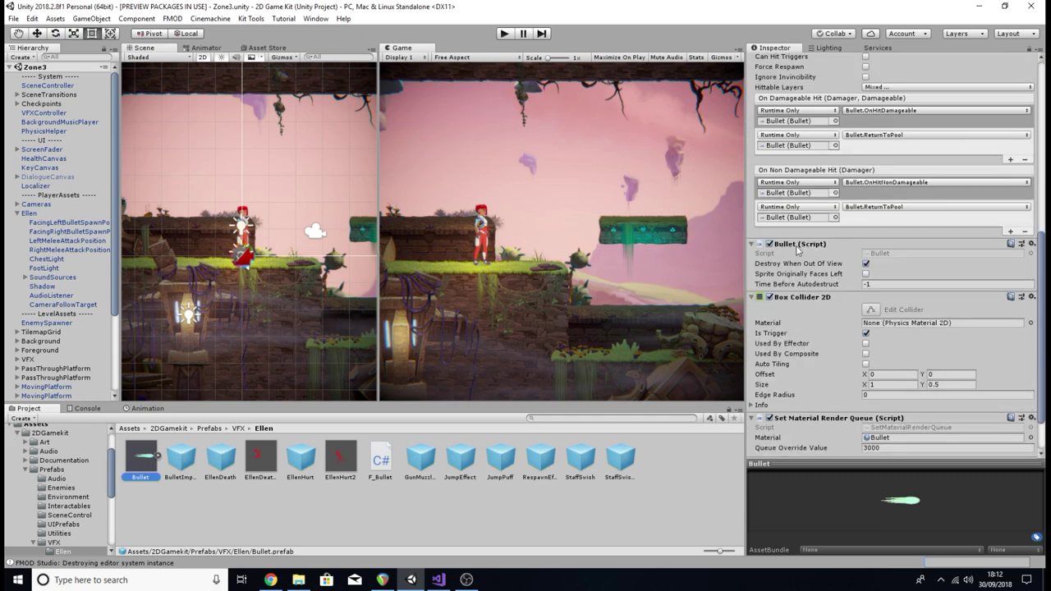
{"action": "right_click", "coordinate": [795, 245]}
{"action": "left_click", "coordinate": [845, 349]}
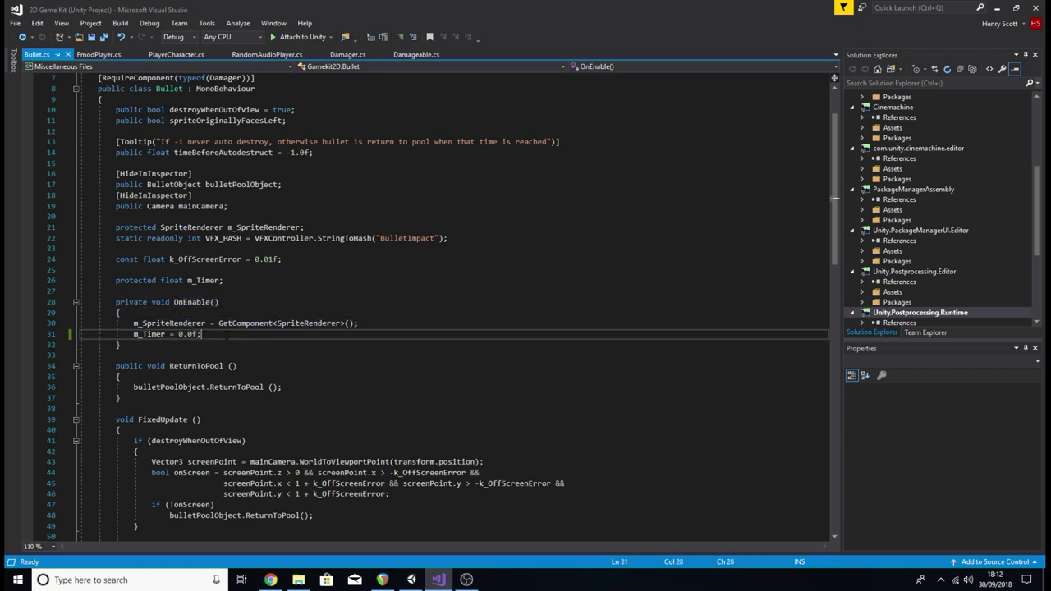
- Paste the PlayOneShot("event:/SFX/Interactables/Bullet") call into OnEnable and save Bullet.cs
{"action": "key", "text": "Return"}
{"action": "type", "text": "FMODUnity.RuntimeManager.PlayOneShot(\"event:/SFX/Interactables/Bullet\", GetComponent<Transform>().position);"}
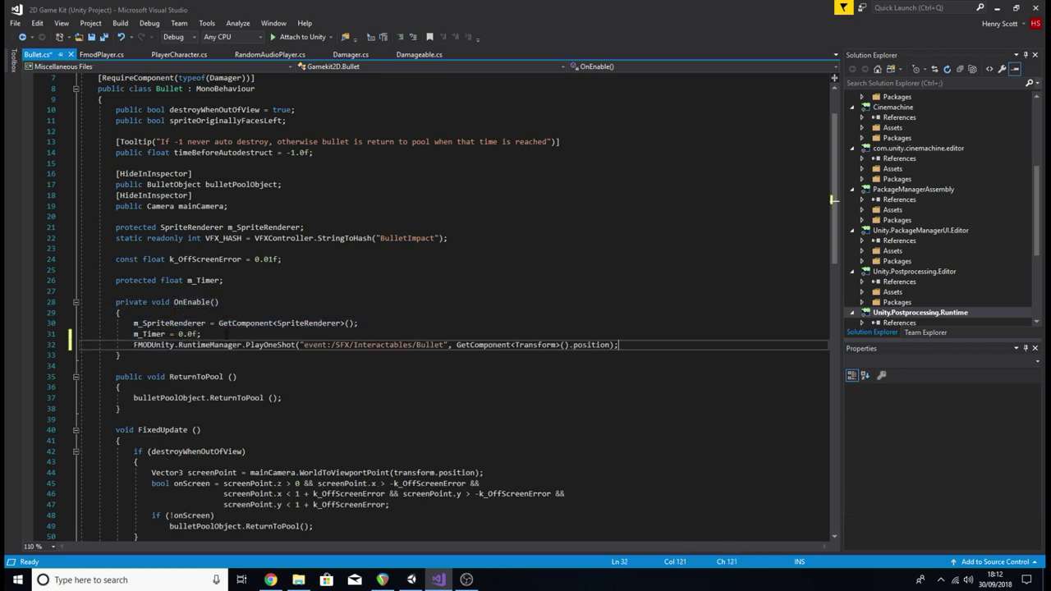
{"action": "key", "text": "ctrl+s"}
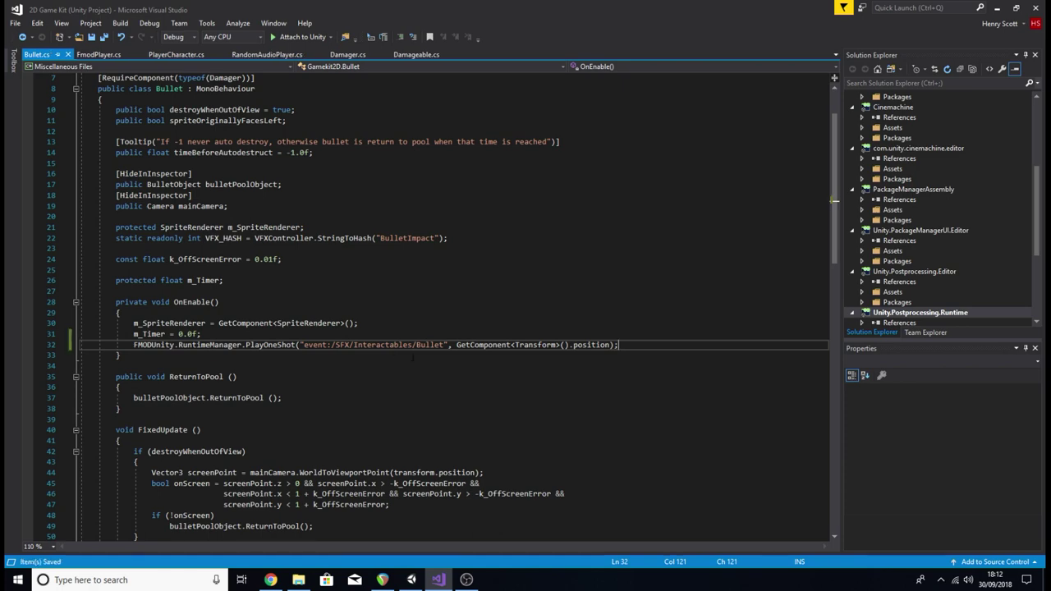
- Return to Unity, review the Bullet prefab, and start Zone3 in Play mode to fire
{"action": "left_click", "coordinate": [412, 580]}
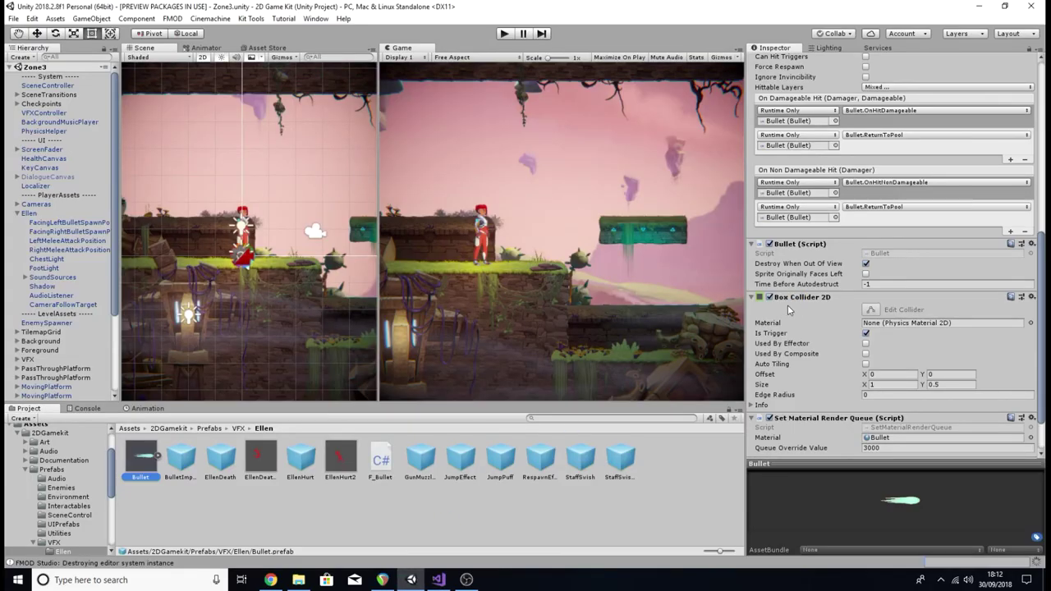
{"action": "scroll", "coordinate": [788, 304], "scroll_direction": "up", "scroll_amount": 5}
{"action": "scroll", "coordinate": [789, 309], "scroll_direction": "up", "scroll_amount": 3}
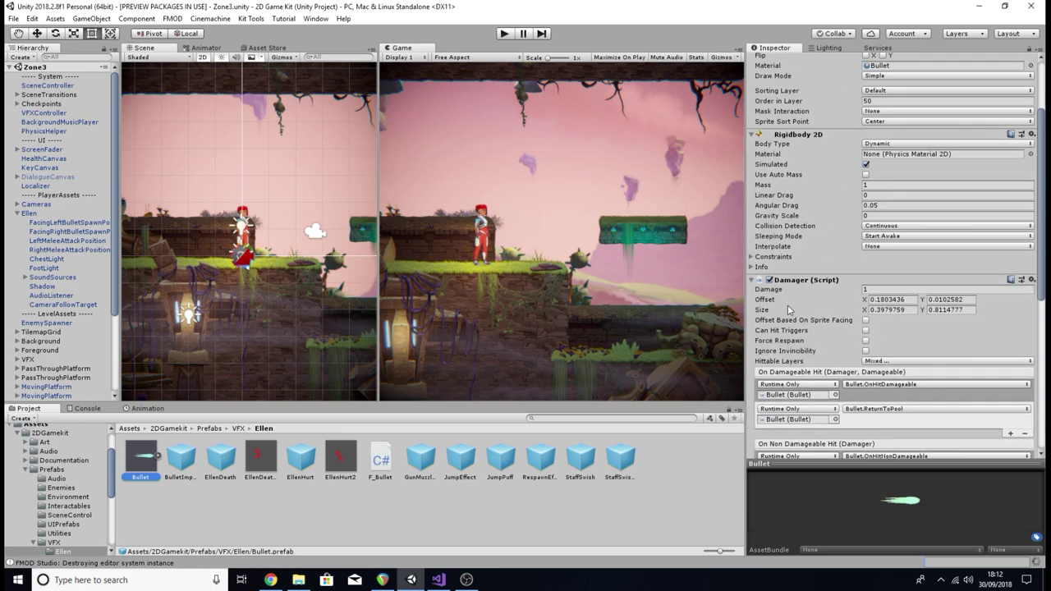
{"action": "scroll", "coordinate": [789, 308], "scroll_direction": "up", "scroll_amount": 3}
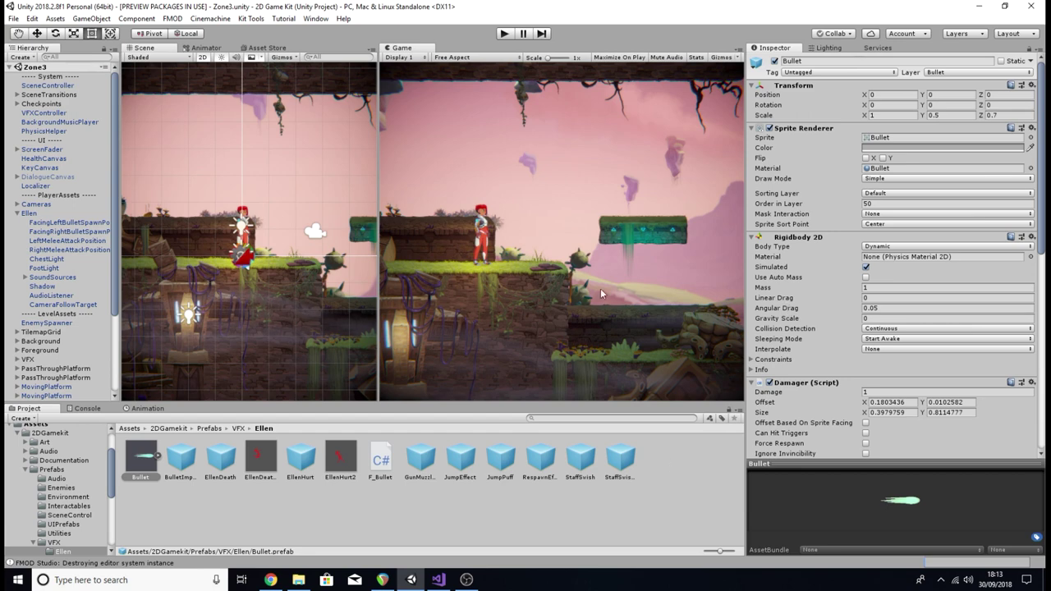
{"action": "left_click", "coordinate": [505, 33]}
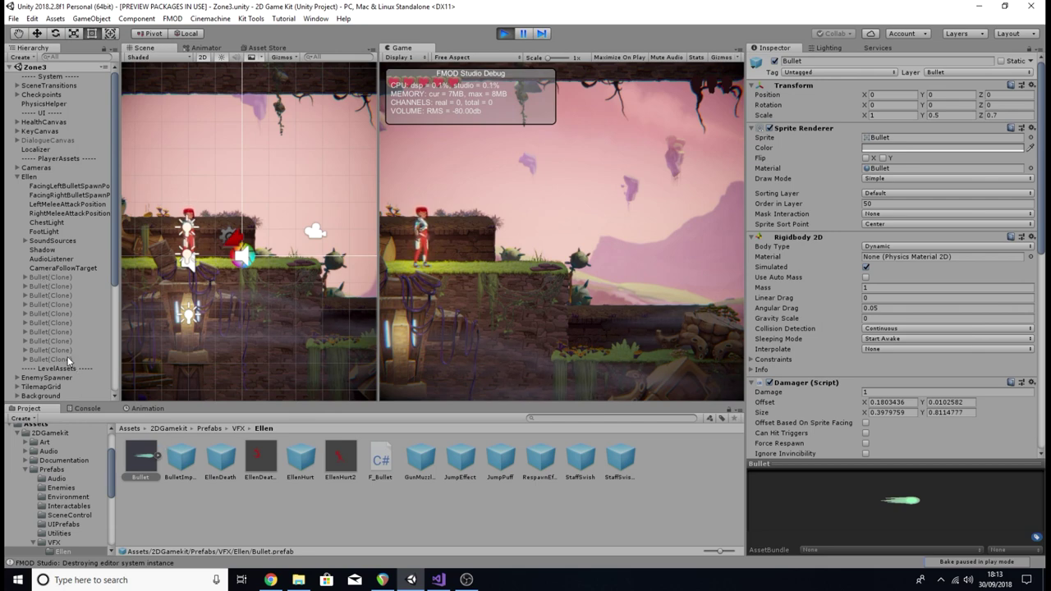
- Select the first Bullet(Clone) to view its Rigidbody 2D and Damager components
{"action": "mouse_move", "coordinate": [145, 476]}
{"action": "left_click", "coordinate": [53, 277]}
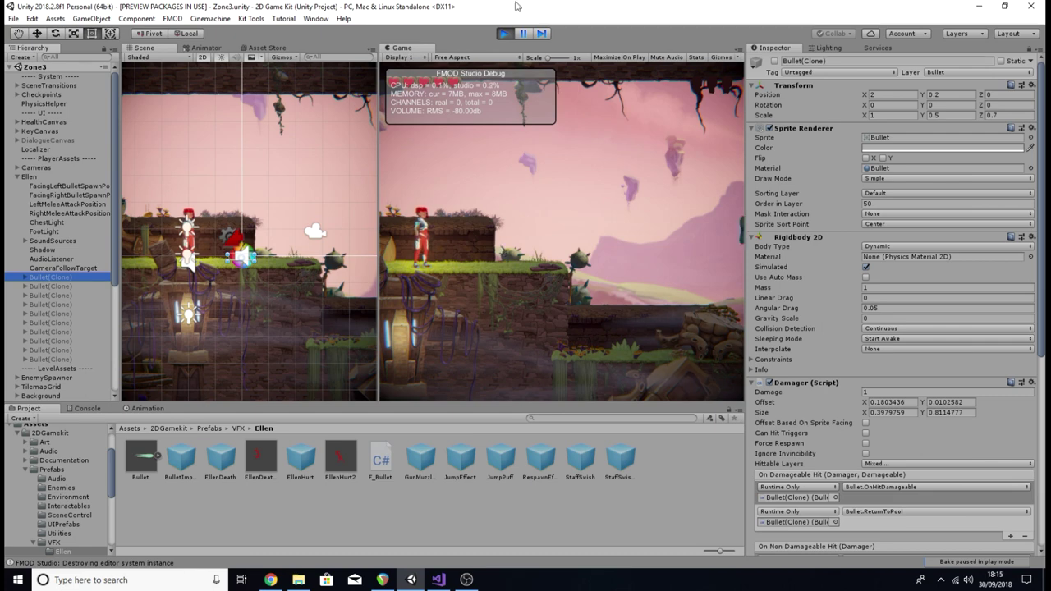
- Exit Play mode and untick the Bullet prefab's active checkbox to deactivate it
{"action": "left_click", "coordinate": [506, 34]}
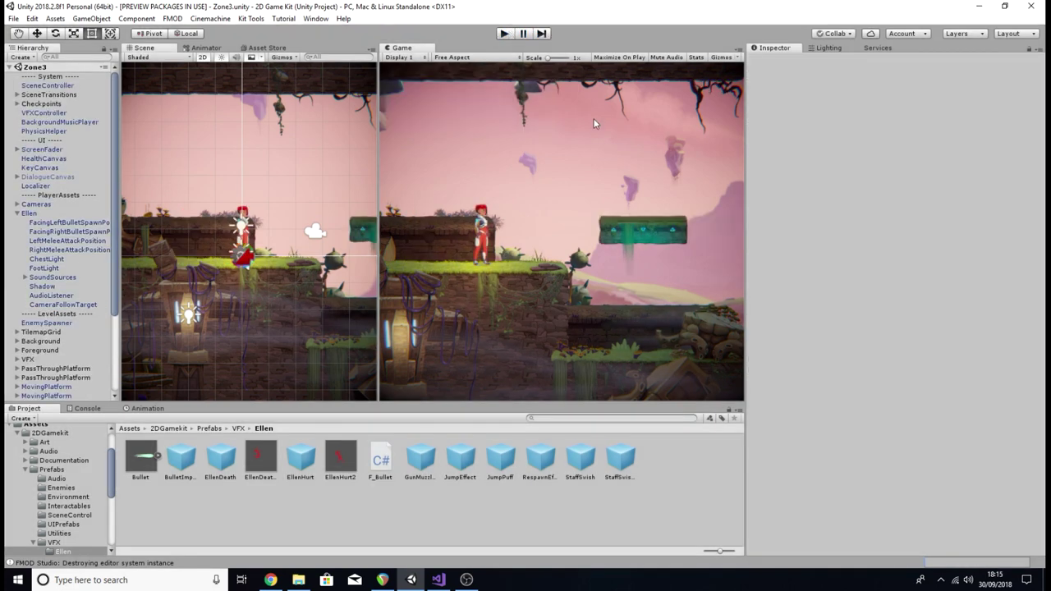
{"action": "left_click", "coordinate": [156, 466]}
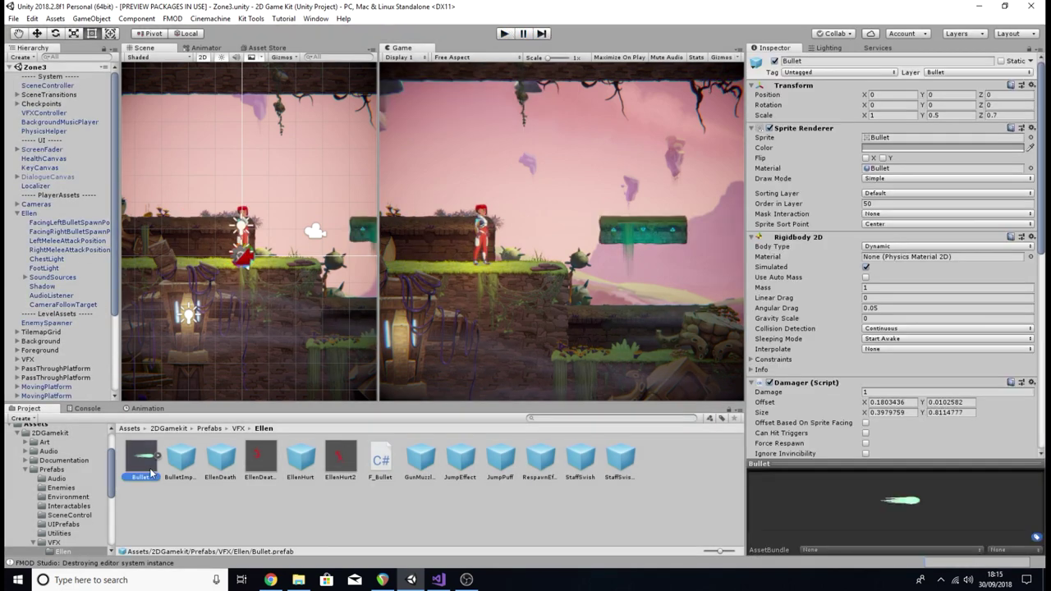
{"action": "left_click", "coordinate": [774, 62]}
- Highlight the OnEnable method in Bullet.cs, glance at Unity, then show PlayerCharacter.cs's SpawnBullet
{"action": "left_click", "coordinate": [438, 580]}
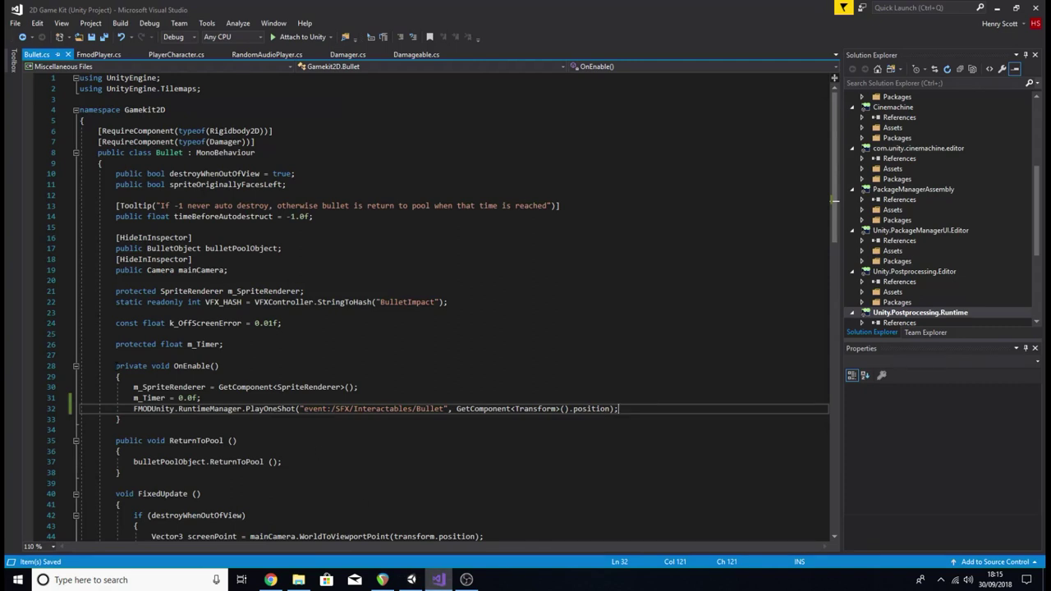
{"action": "left_click_drag", "start_coordinate": [116, 366], "coordinate": [165, 419]}
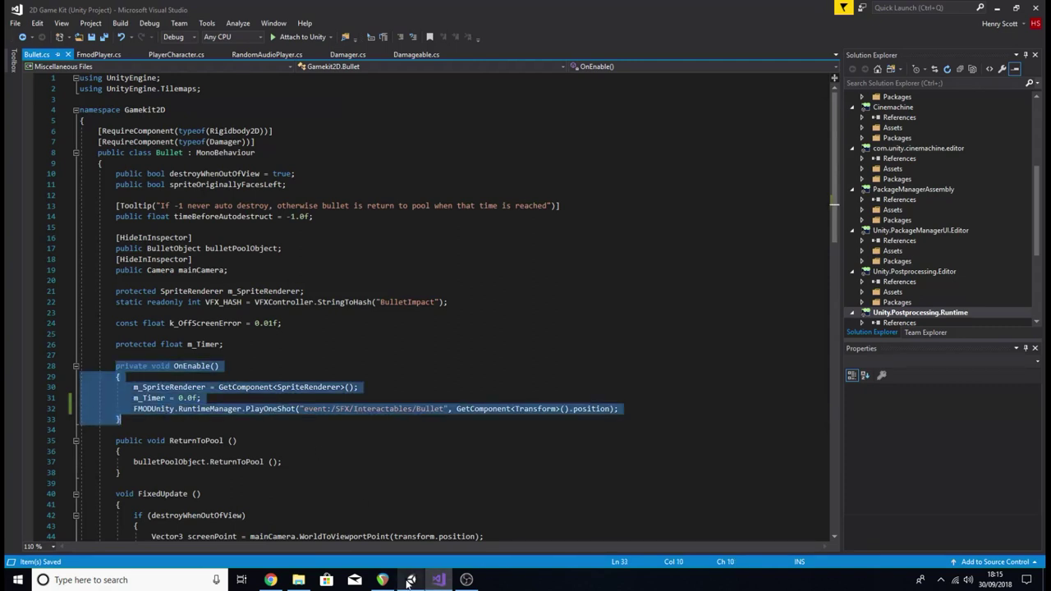
{"action": "mouse_move", "coordinate": [414, 580]}
{"action": "left_click", "coordinate": [411, 538]}
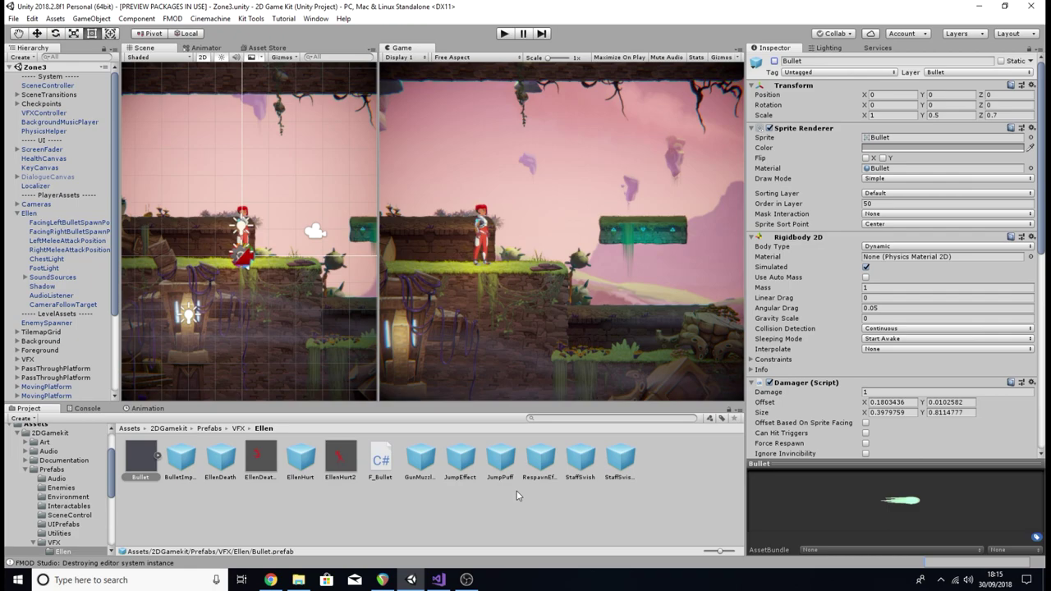
{"action": "left_click", "coordinate": [439, 580]}
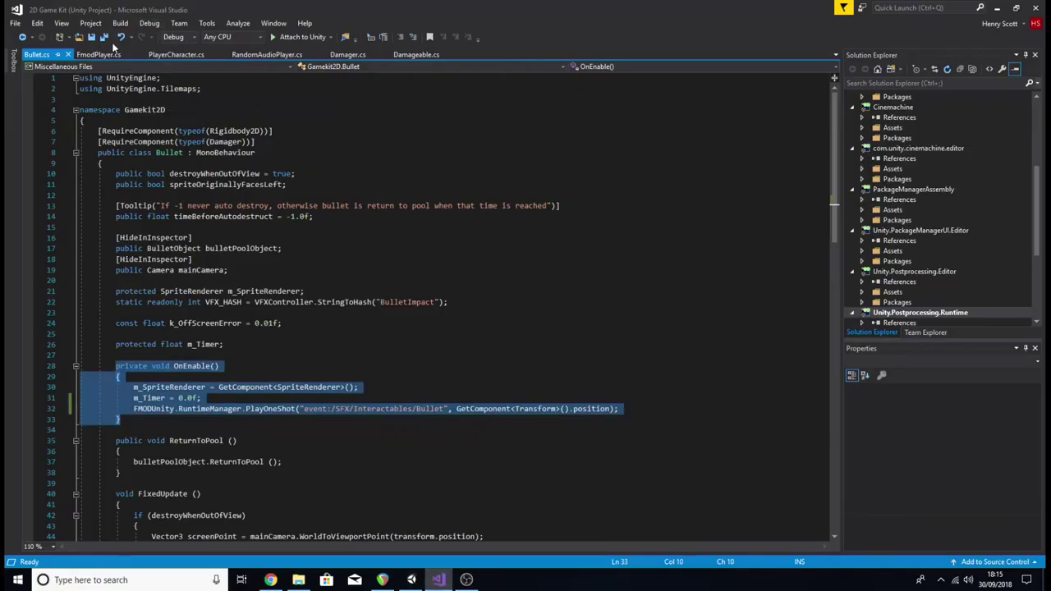
{"action": "left_click", "coordinate": [177, 54]}
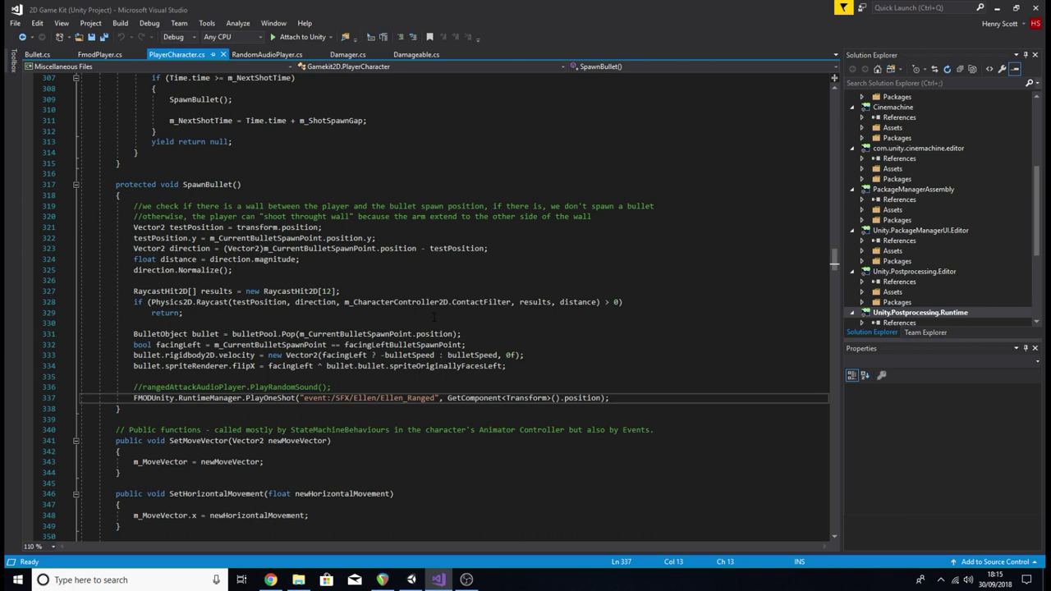
- Highlight SpawnBullet, compare it with Bullet.cs, and mark the commented-out PlayRandomSound line
{"action": "left_click_drag", "start_coordinate": [183, 185], "coordinate": [240, 185]}
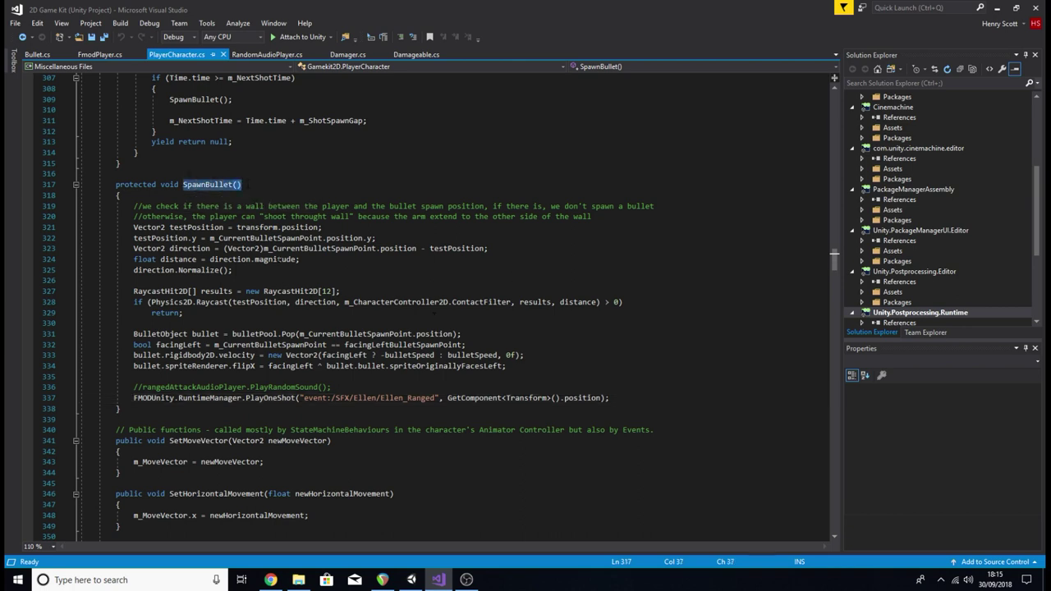
{"action": "left_click", "coordinate": [37, 54]}
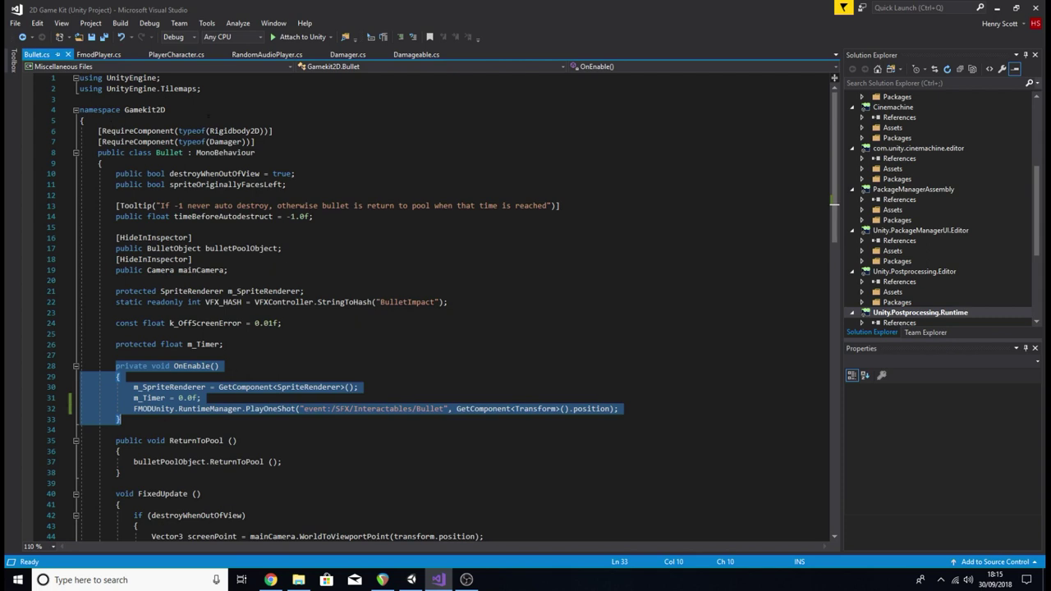
{"action": "left_click", "coordinate": [176, 54]}
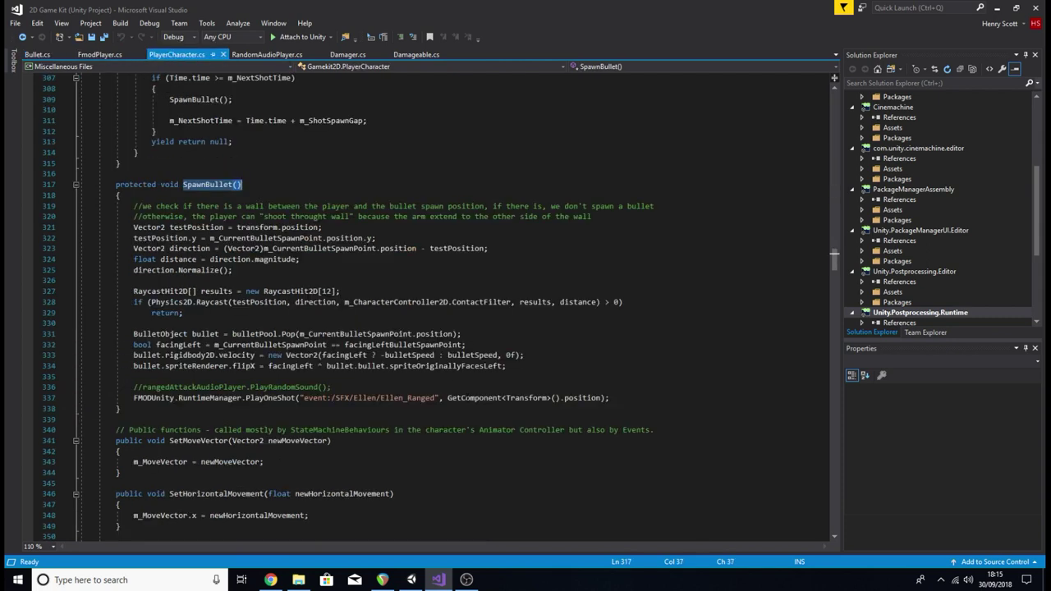
{"action": "left_click", "coordinate": [447, 387]}
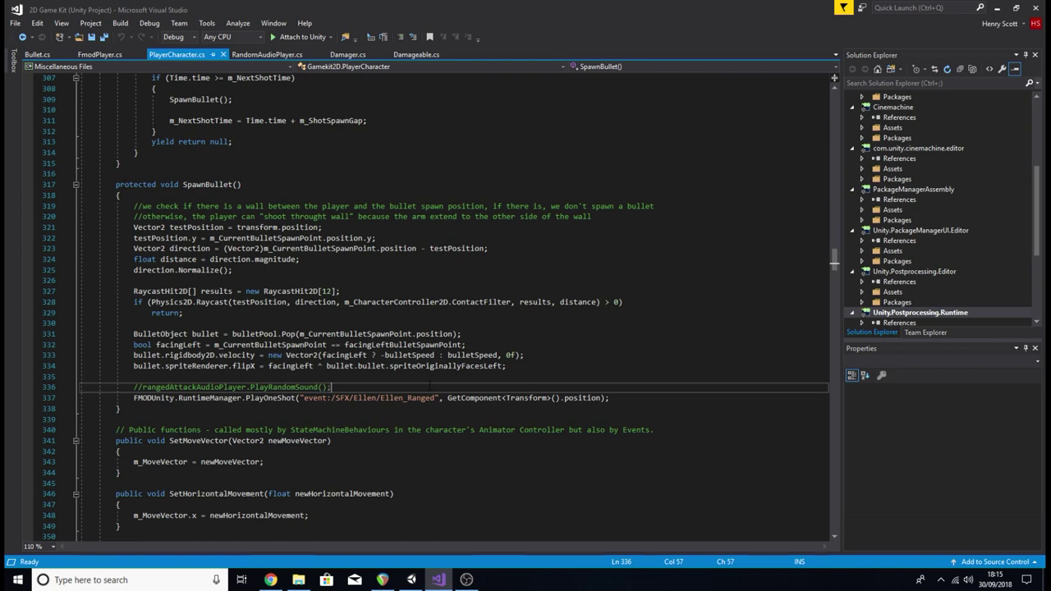
- Review Shoot() and SpawnBullet() against Bullet.cs's OnEnable, then return to the Unity editor
{"action": "scroll", "coordinate": [218, 270], "scroll_direction": "up", "scroll_amount": 7}
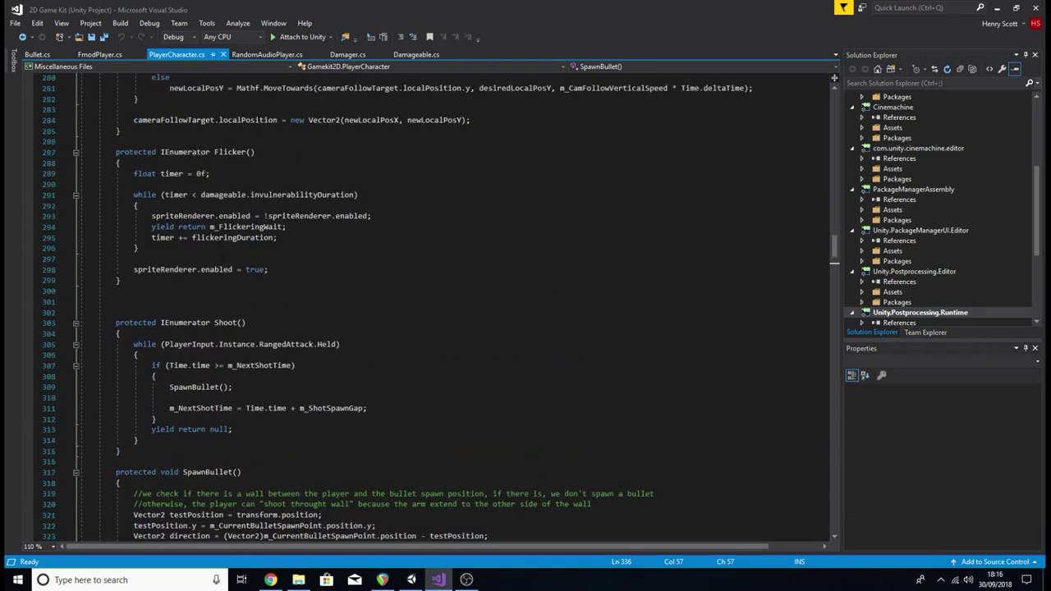
{"action": "scroll", "coordinate": [244, 417], "scroll_direction": "up", "scroll_amount": 11}
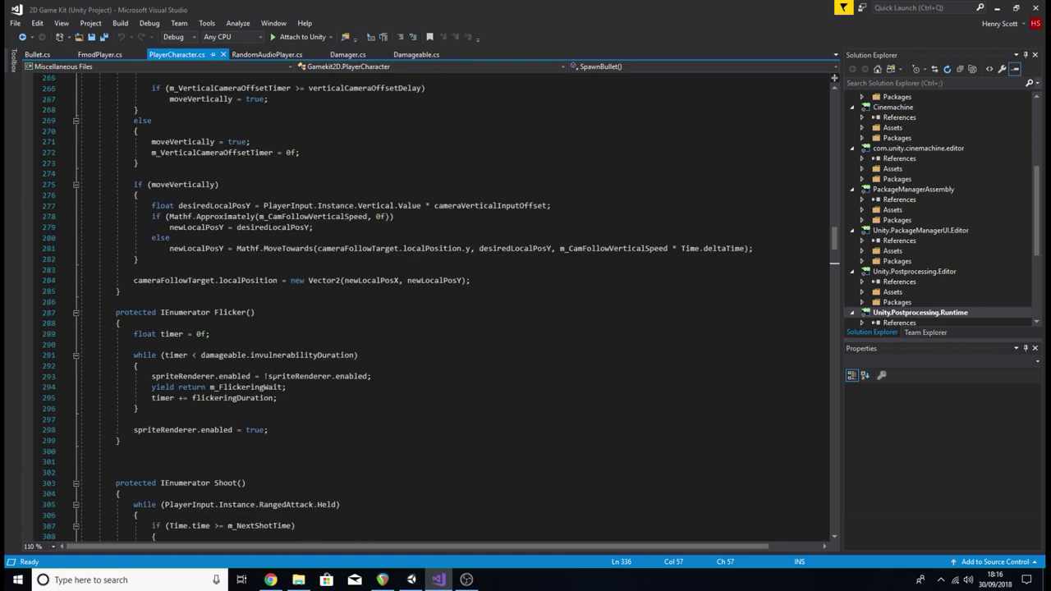
{"action": "scroll", "coordinate": [244, 417], "scroll_direction": "down", "scroll_amount": 15}
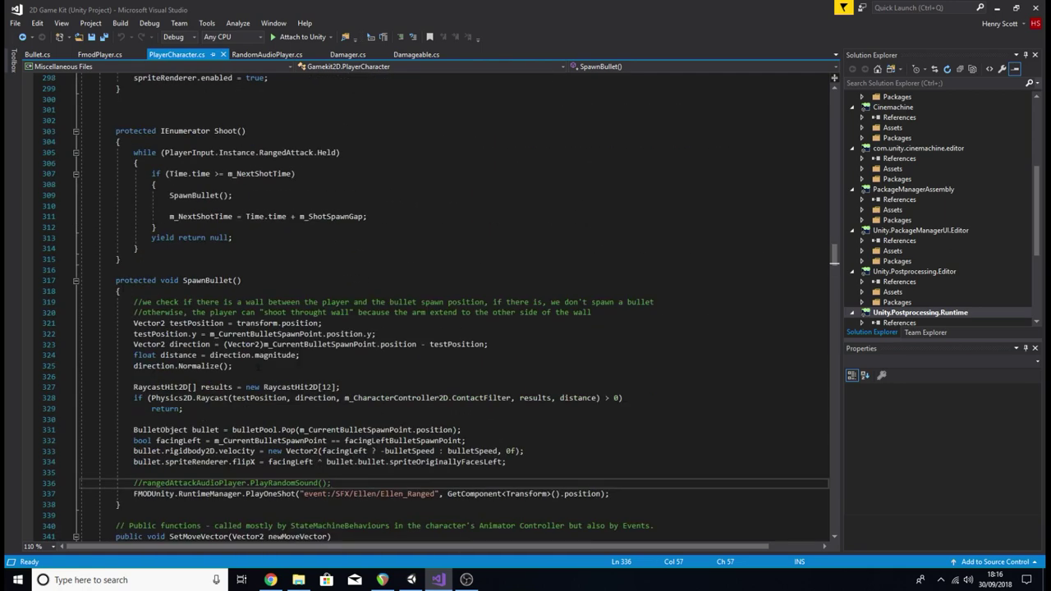
{"action": "left_click", "coordinate": [37, 55]}
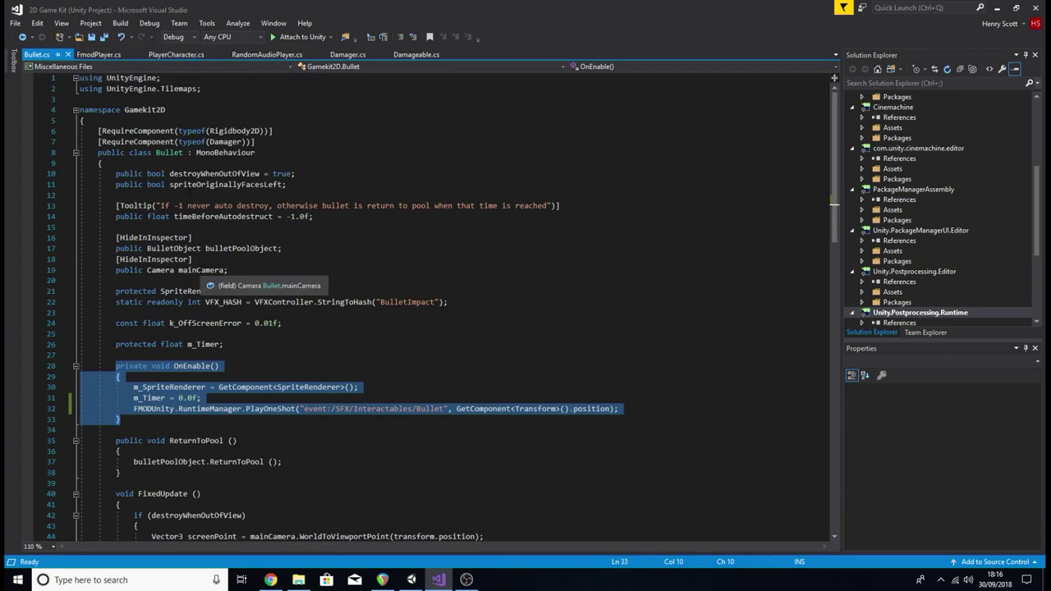
{"action": "left_click", "coordinate": [175, 55]}
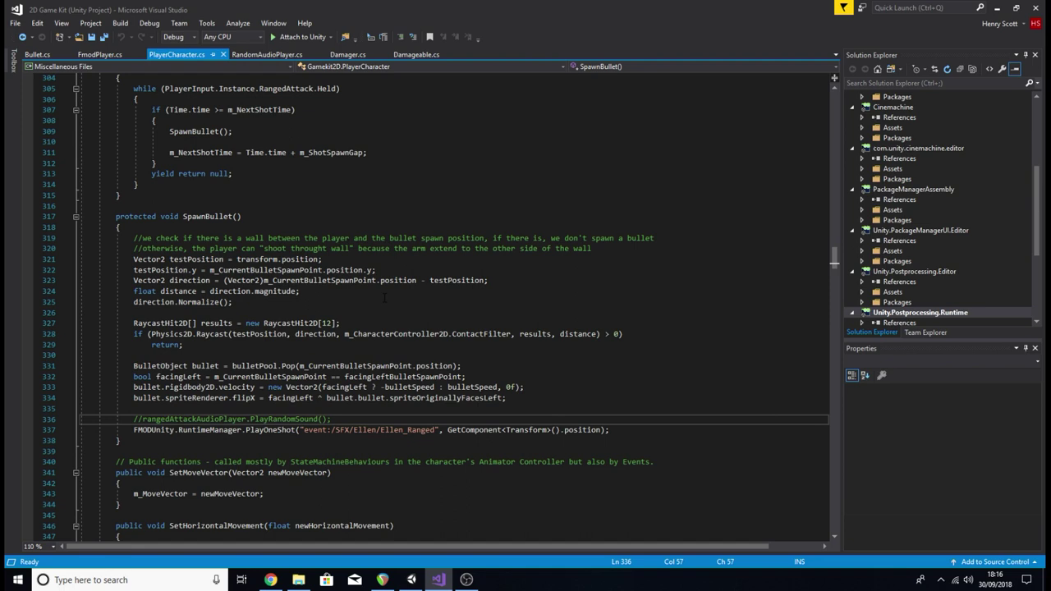
{"action": "left_click", "coordinate": [412, 580]}
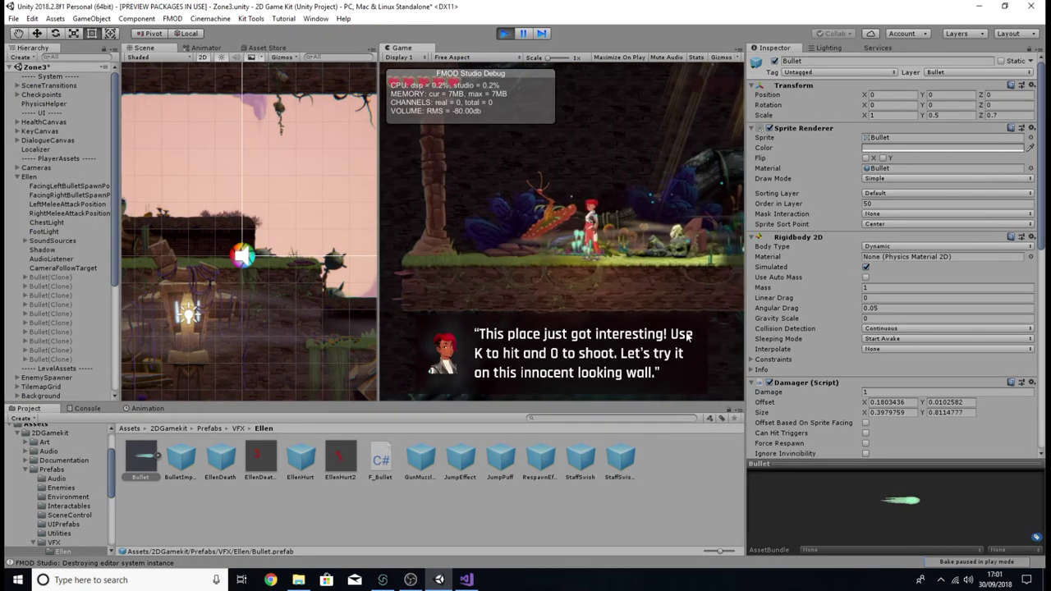
- Run Ellen left and right through Zone3, firing her gun twice to hear the bullet sounds
{"action": "key", "text": "a"}
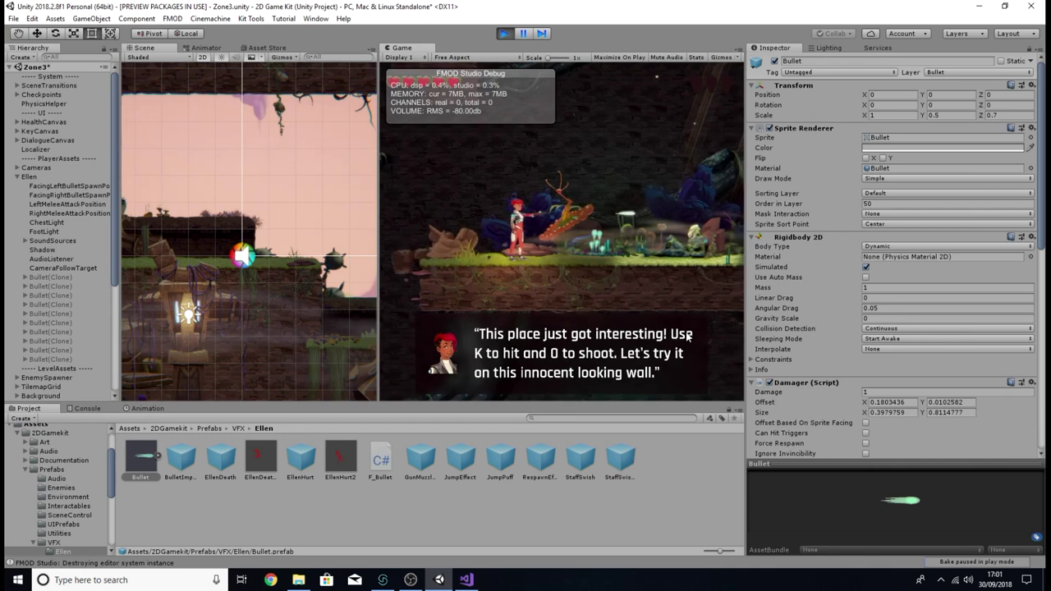
{"action": "key", "text": "o"}
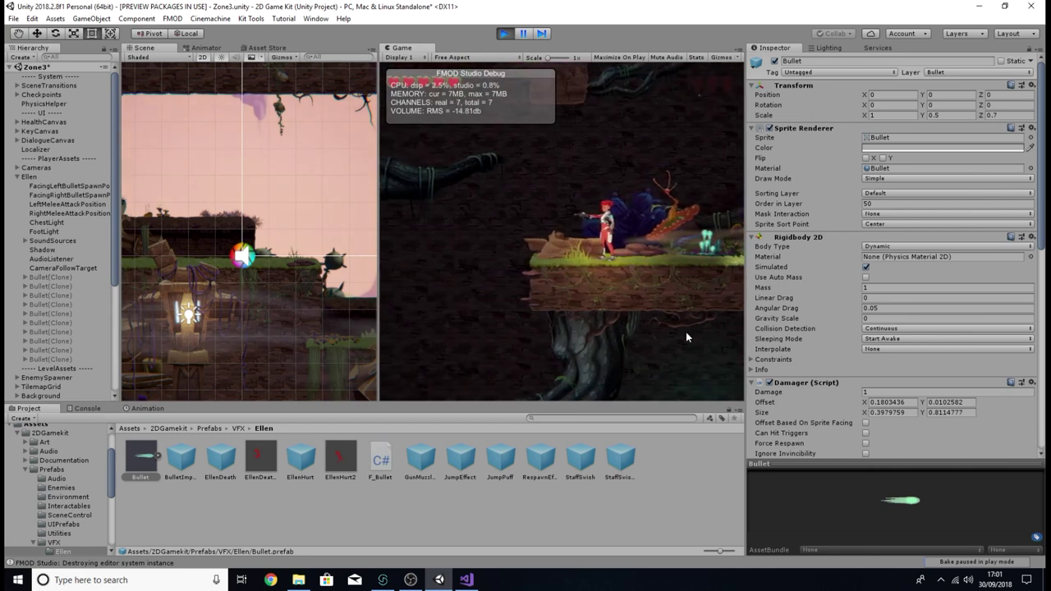
{"action": "key", "text": "d"}
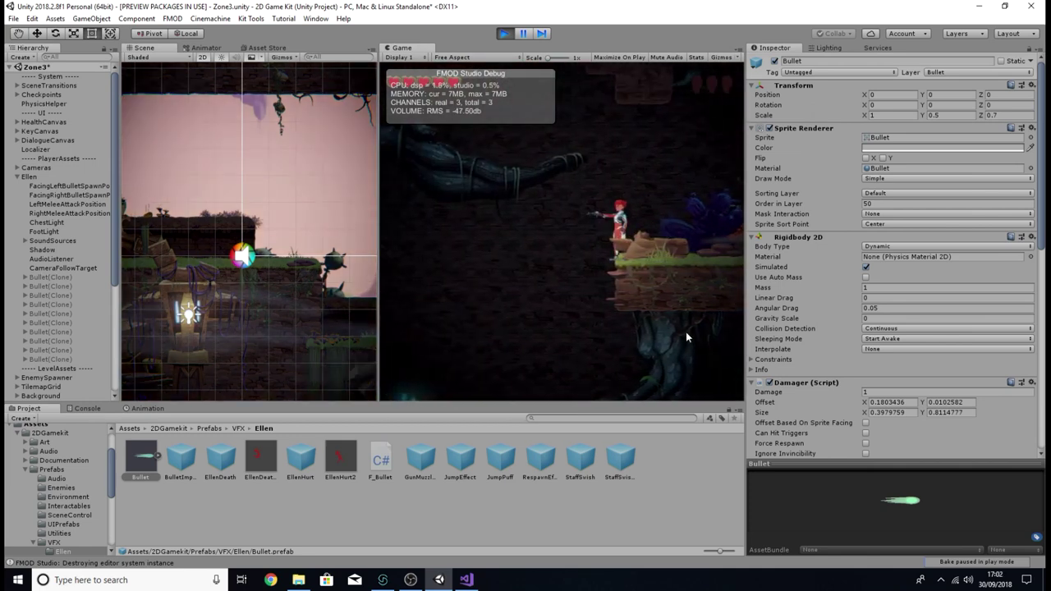
{"action": "key", "text": "a"}
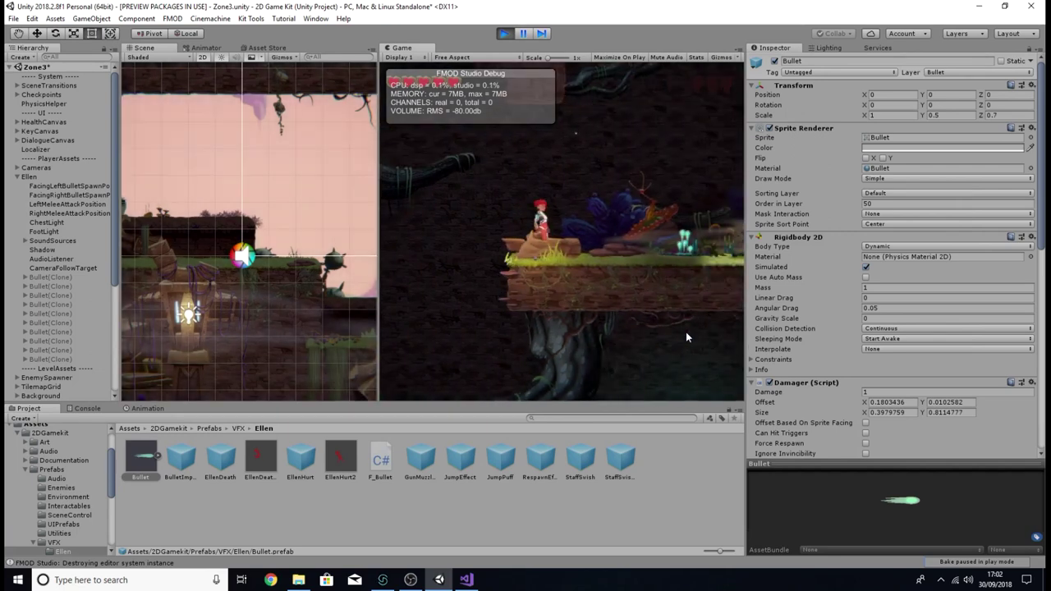
{"action": "key", "text": "d"}
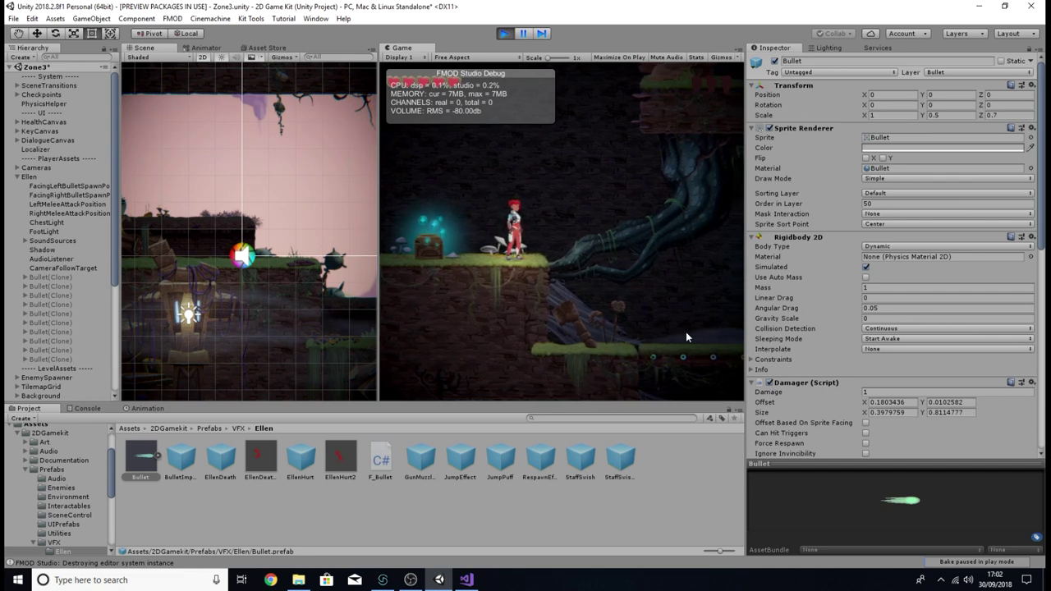
{"action": "key", "text": "d"}
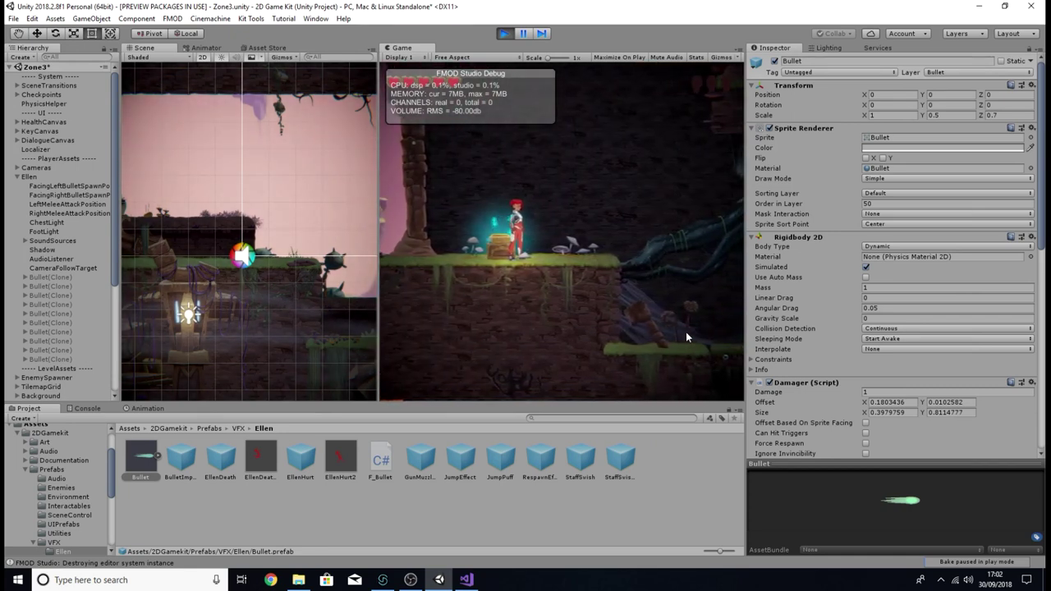
{"action": "key", "text": "a"}
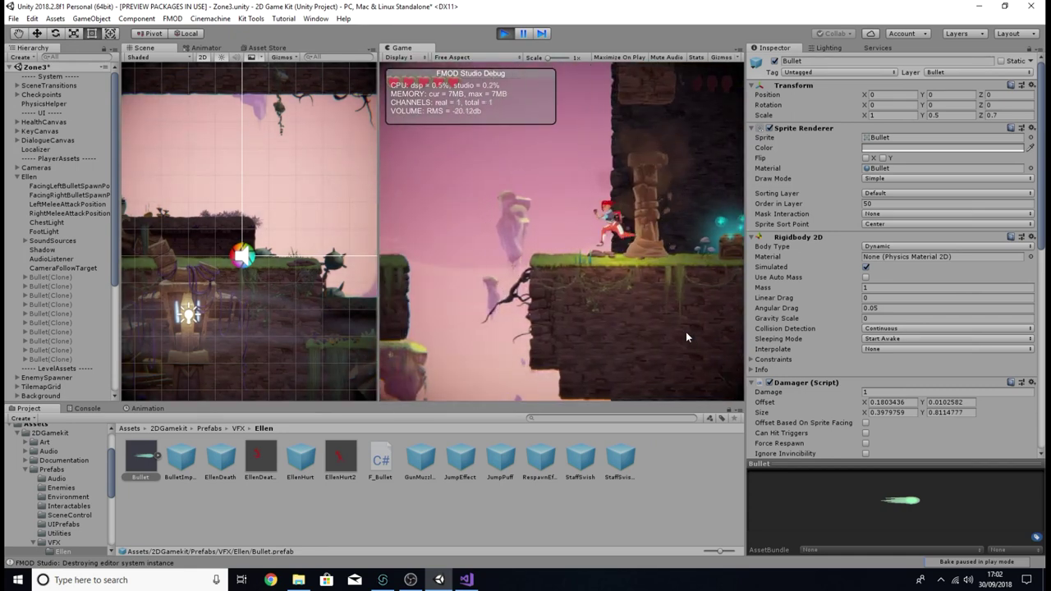
{"action": "key", "text": "o"}
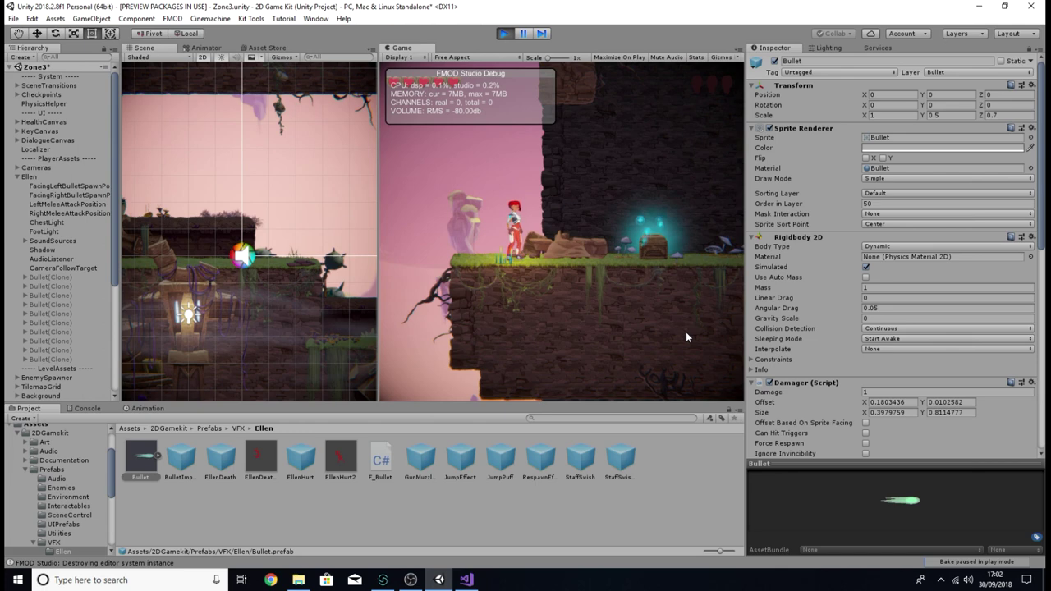
{"action": "key", "text": "a"}
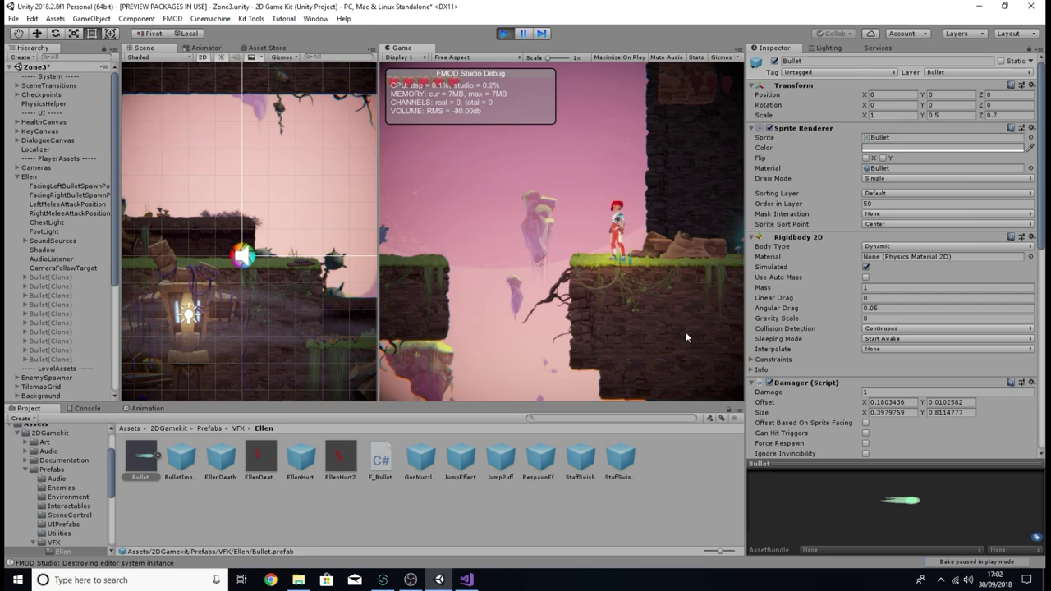
- Click the Play button to stop the Zone3 play test
{"action": "left_click", "coordinate": [503, 34]}
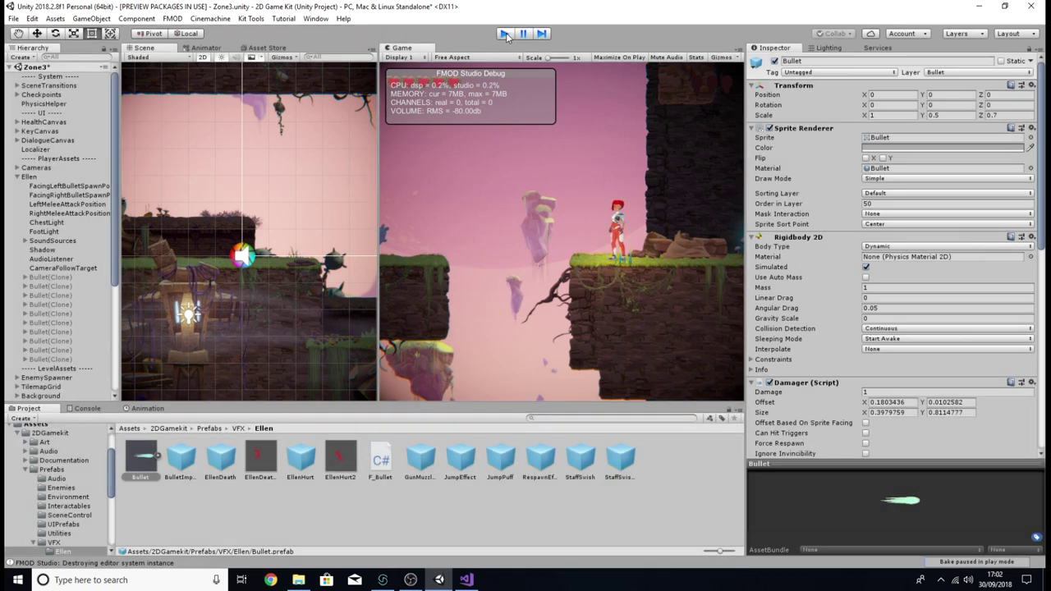